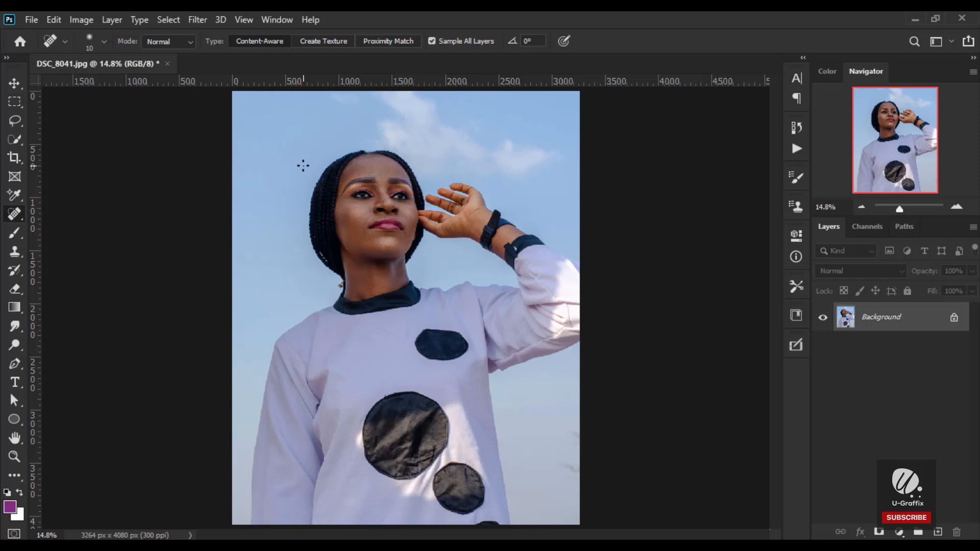
{"action": "scroll", "coordinate": [324, 157], "scroll_direction": "up", "scroll_amount": 2}
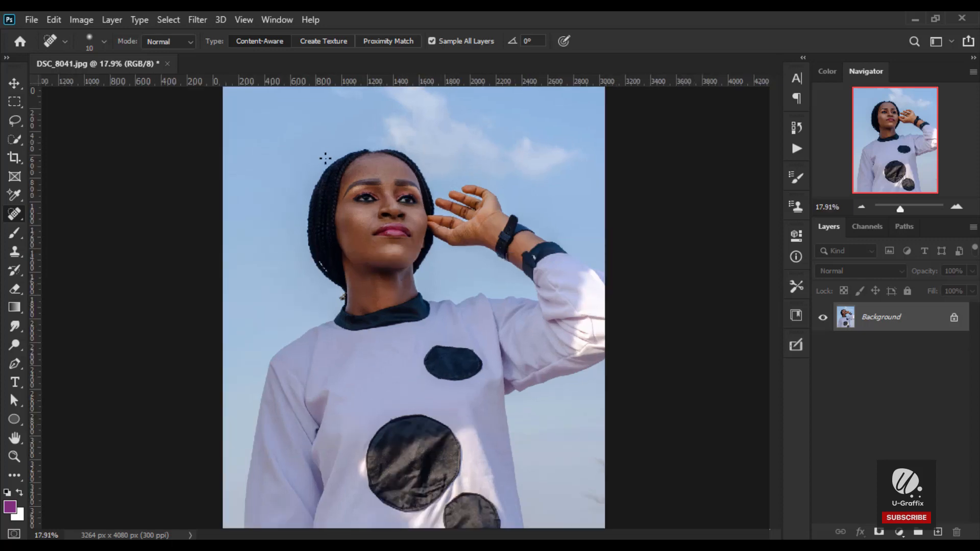
{"action": "scroll", "coordinate": [324, 158], "scroll_direction": "down", "scroll_amount": 1}
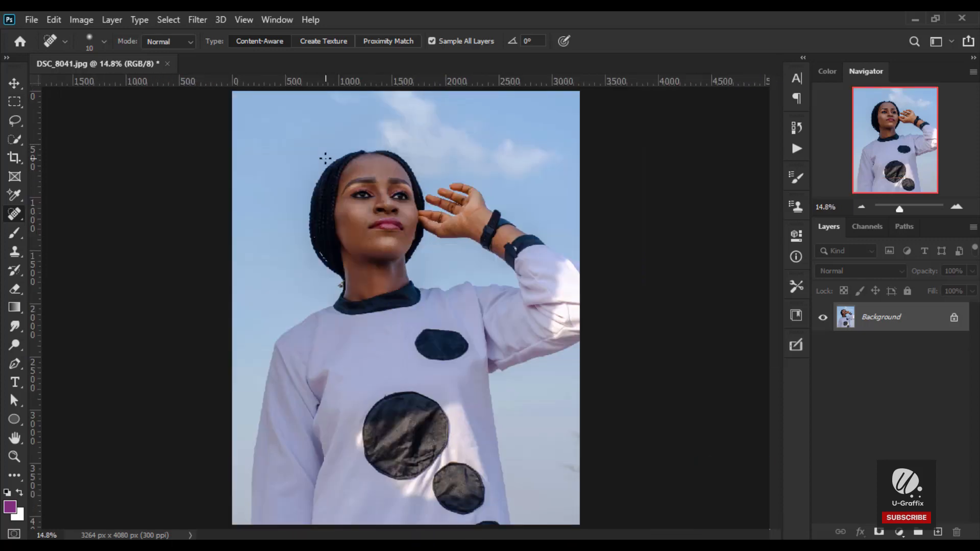
{"action": "scroll", "coordinate": [324, 159], "scroll_direction": "up", "scroll_amount": 1}
{"action": "scroll", "coordinate": [319, 162], "scroll_direction": "down", "scroll_amount": 1}
- Look through the Ultimate Retouch add-on's tool groups, including Basic Operations and Frequency Separation, and collapse it again
{"action": "left_click", "coordinate": [796, 345]}
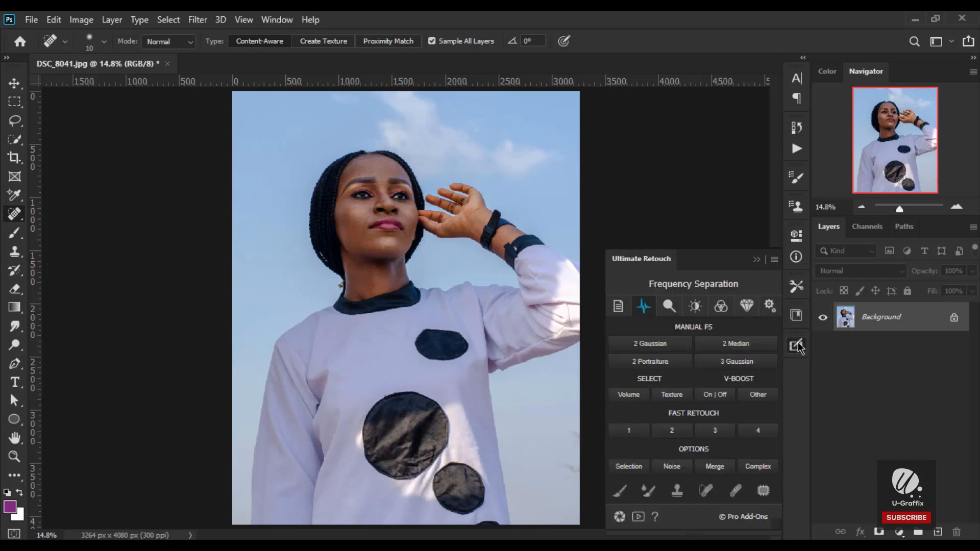
{"action": "left_click", "coordinate": [621, 306]}
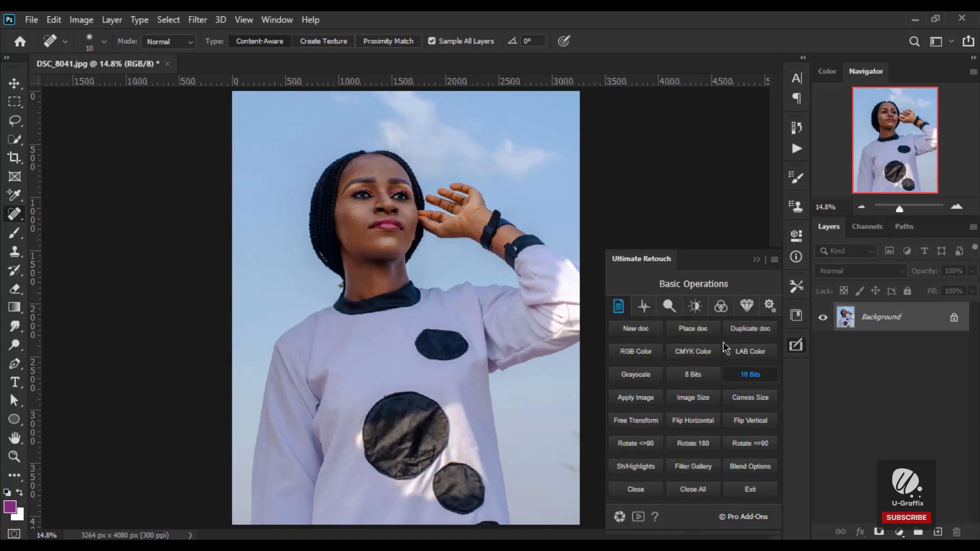
{"action": "left_click", "coordinate": [644, 307]}
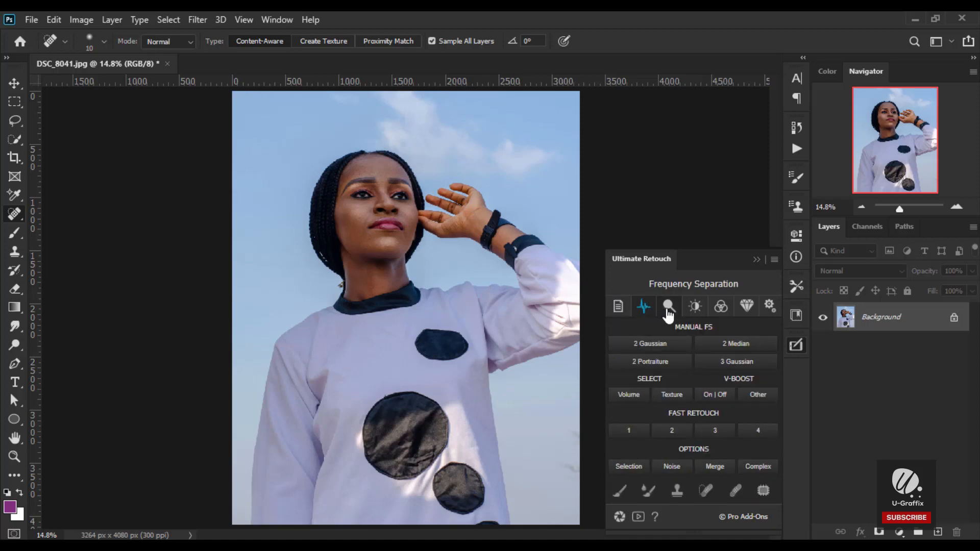
{"action": "left_click", "coordinate": [669, 309]}
{"action": "left_click", "coordinate": [695, 306]}
{"action": "left_click", "coordinate": [643, 306]}
{"action": "left_click", "coordinate": [757, 260]}
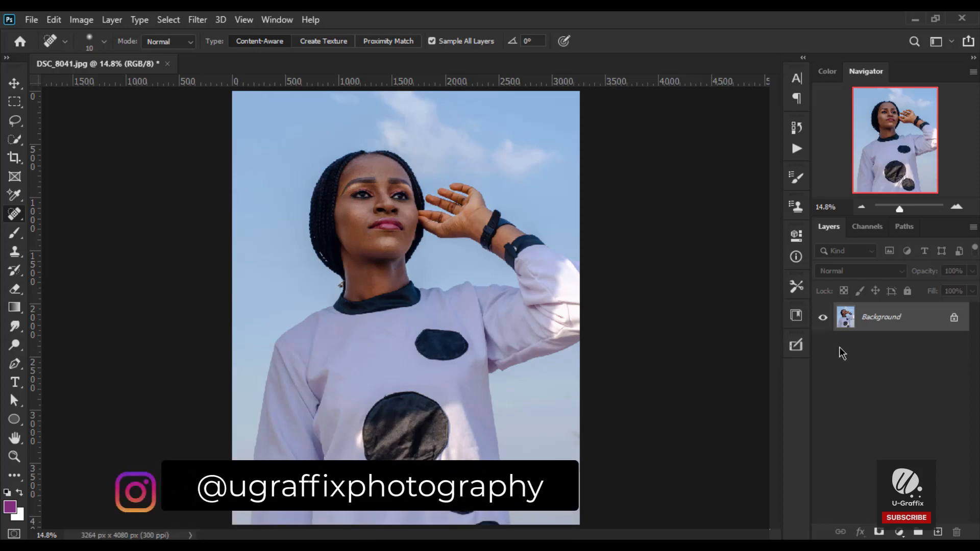
- Duplicate the Background layer into a new layer above it
{"action": "key", "text": "ctrl+j"}
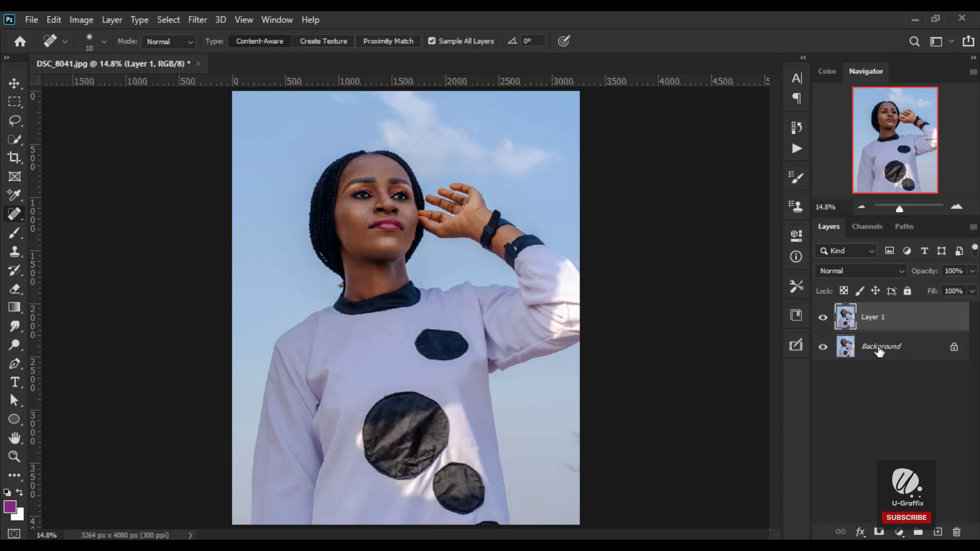
{"action": "right_click", "coordinate": [915, 319]}
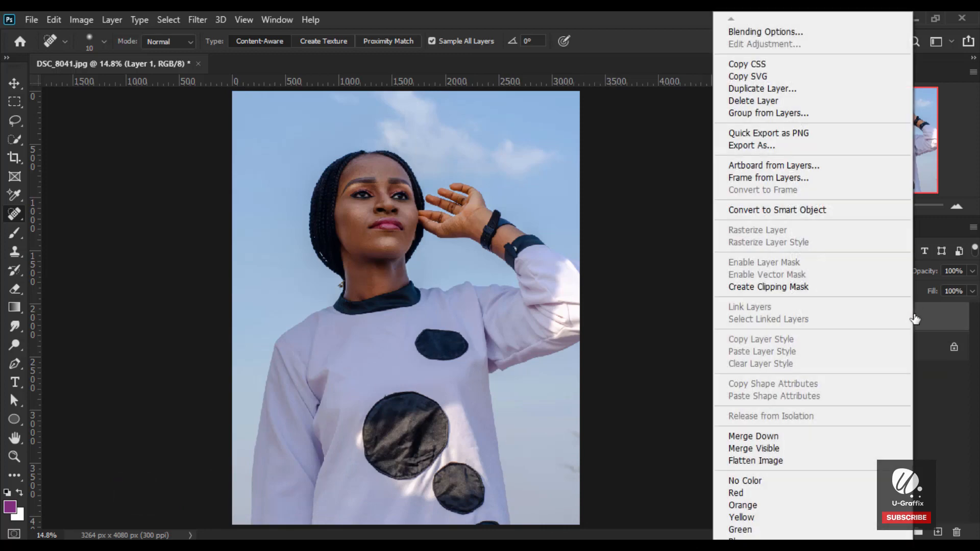
{"action": "left_click", "coordinate": [917, 321]}
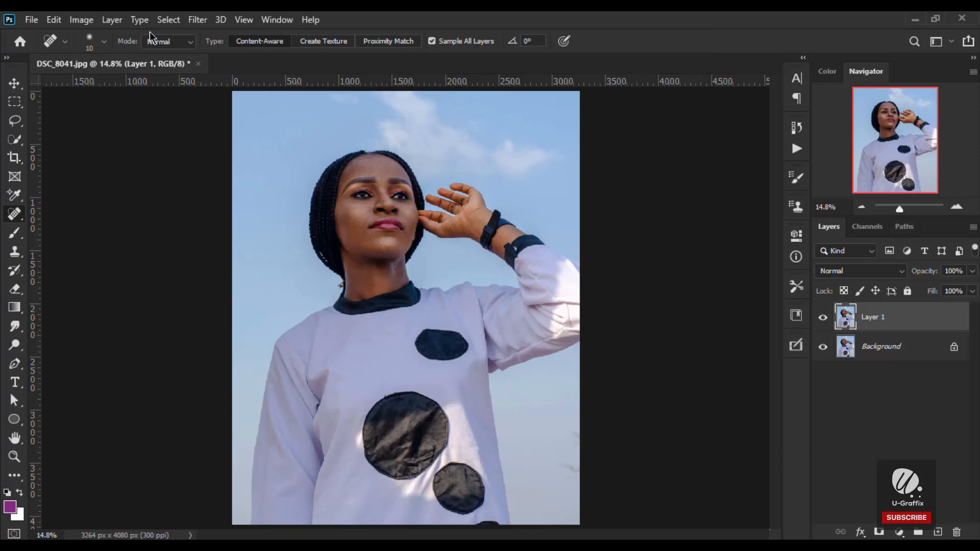
- Apply the Camera Raw Filter to Layer 1 with Contrast set to -50
{"action": "left_click", "coordinate": [197, 21]}
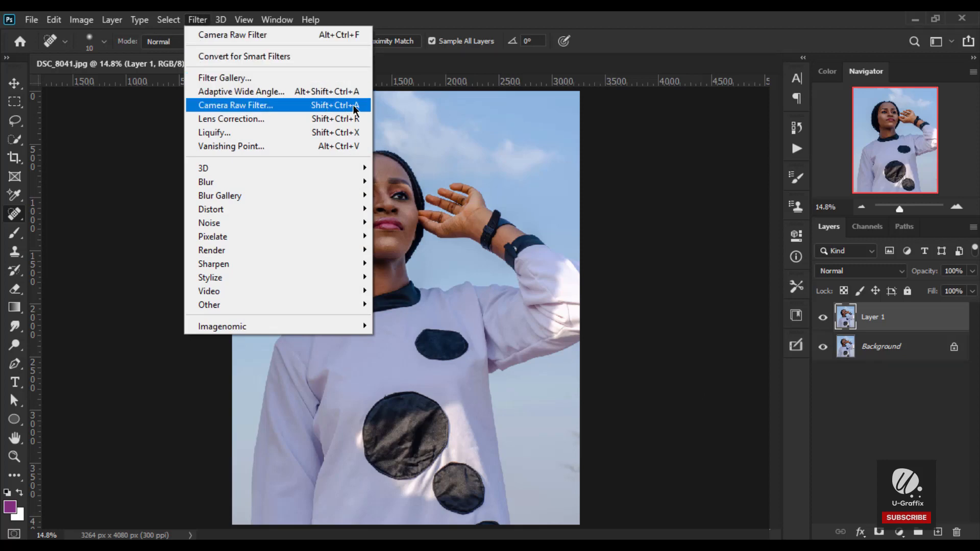
{"action": "left_click", "coordinate": [286, 108]}
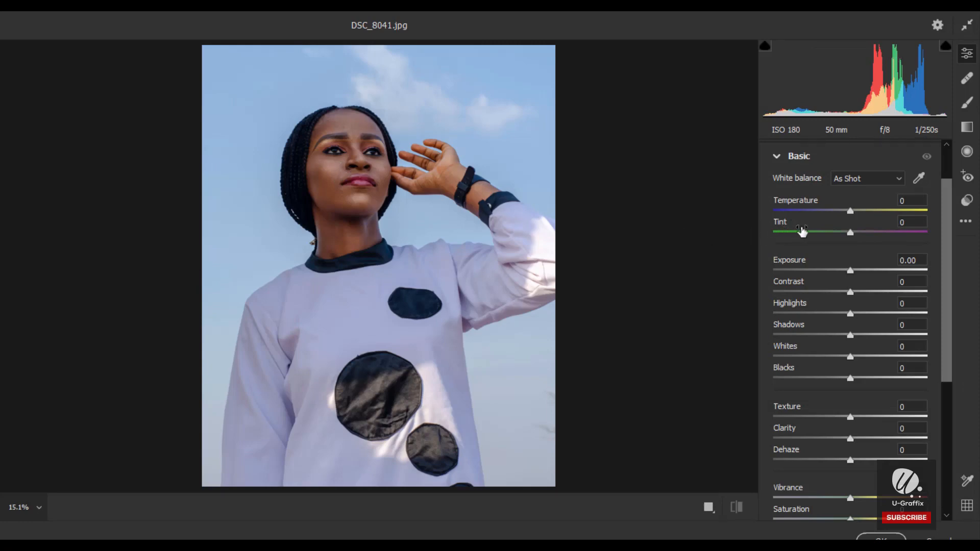
{"action": "scroll", "coordinate": [845, 355], "scroll_direction": "up", "scroll_amount": 2}
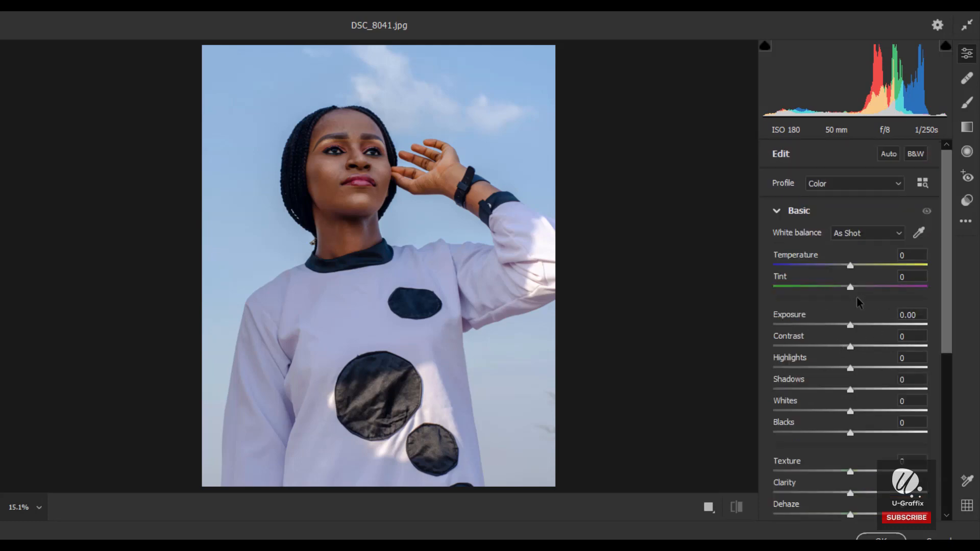
{"action": "left_click_drag", "start_coordinate": [814, 347], "coordinate": [812, 349]}
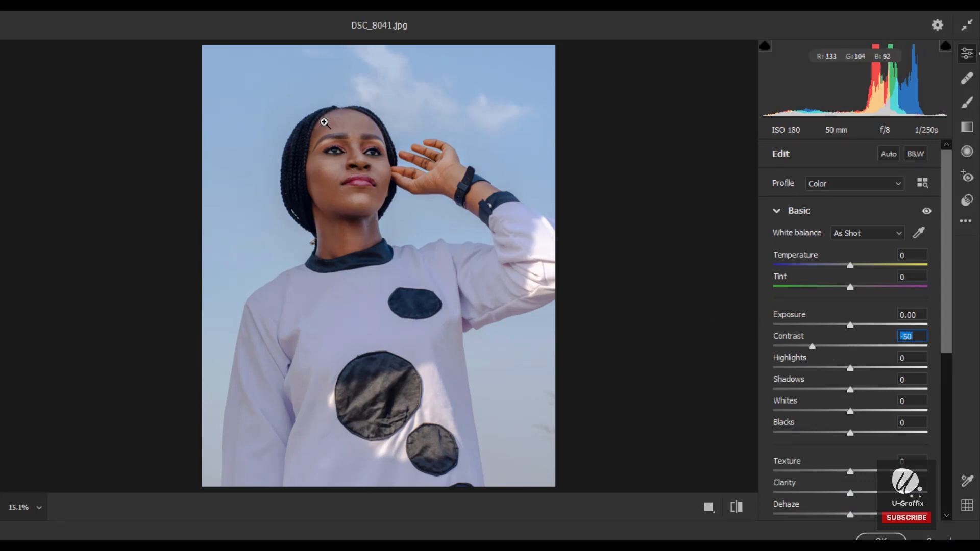
{"action": "scroll", "coordinate": [301, 110], "scroll_direction": "up", "scroll_amount": 1}
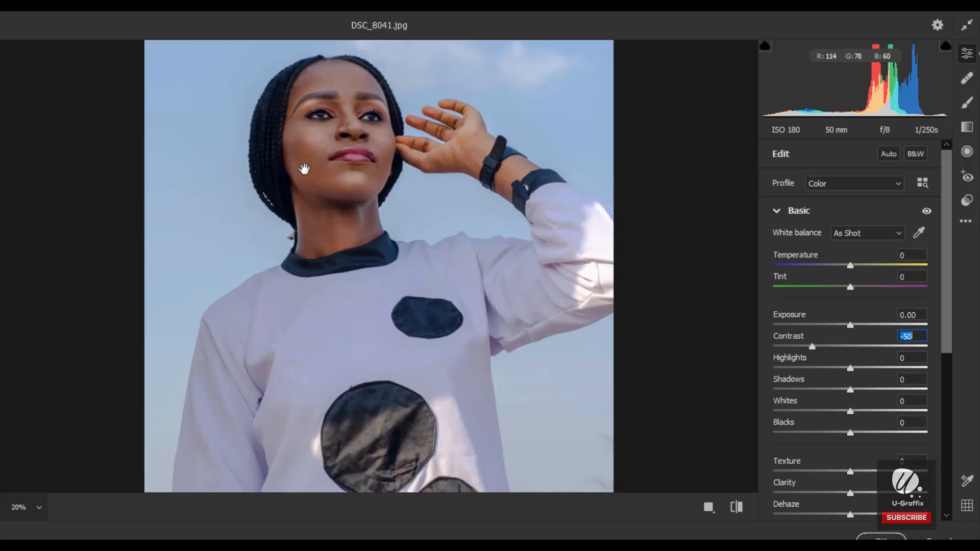
{"action": "scroll", "coordinate": [305, 154], "scroll_direction": "down", "scroll_amount": 1}
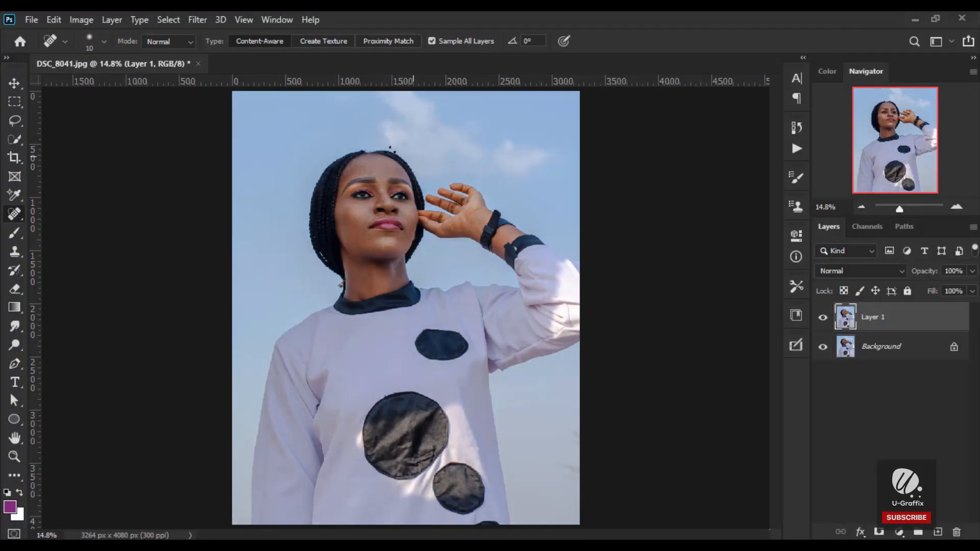
- Examine the skin texture and blemishes on the forehead and around the eyes up close
{"action": "scroll", "coordinate": [336, 146], "scroll_direction": "up", "scroll_amount": 6}
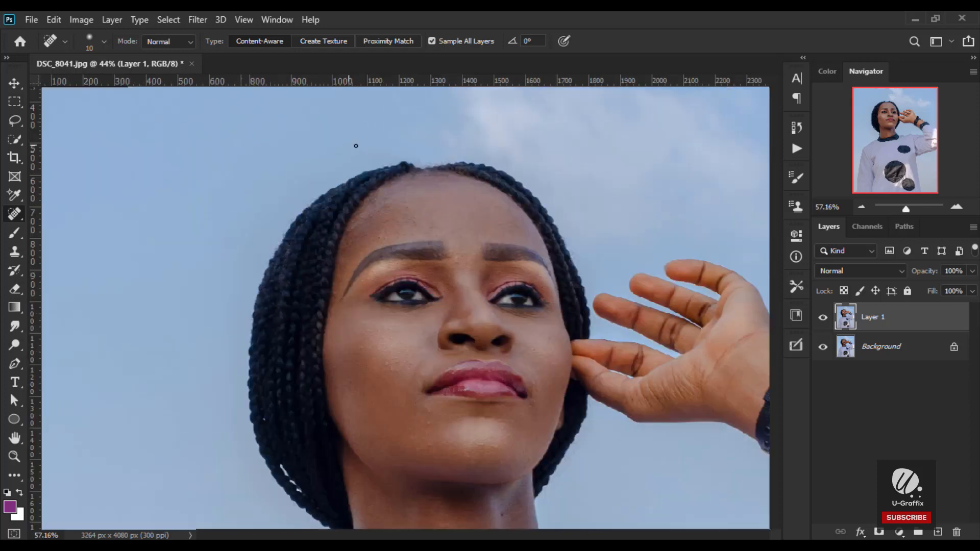
{"action": "scroll", "coordinate": [377, 153], "scroll_direction": "up", "scroll_amount": 3}
{"action": "scroll", "coordinate": [432, 182], "scroll_direction": "down", "scroll_amount": 1}
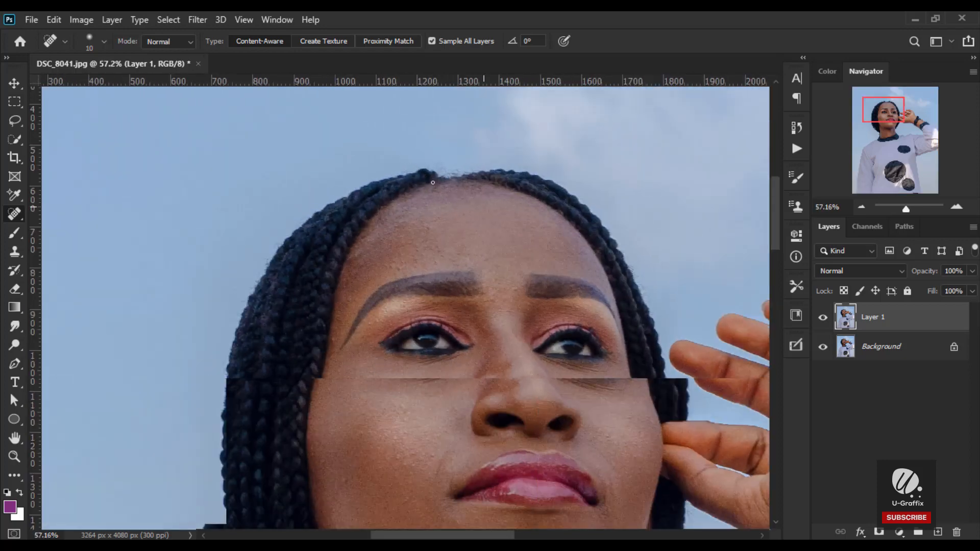
{"action": "scroll", "coordinate": [432, 182], "scroll_direction": "up", "scroll_amount": 4}
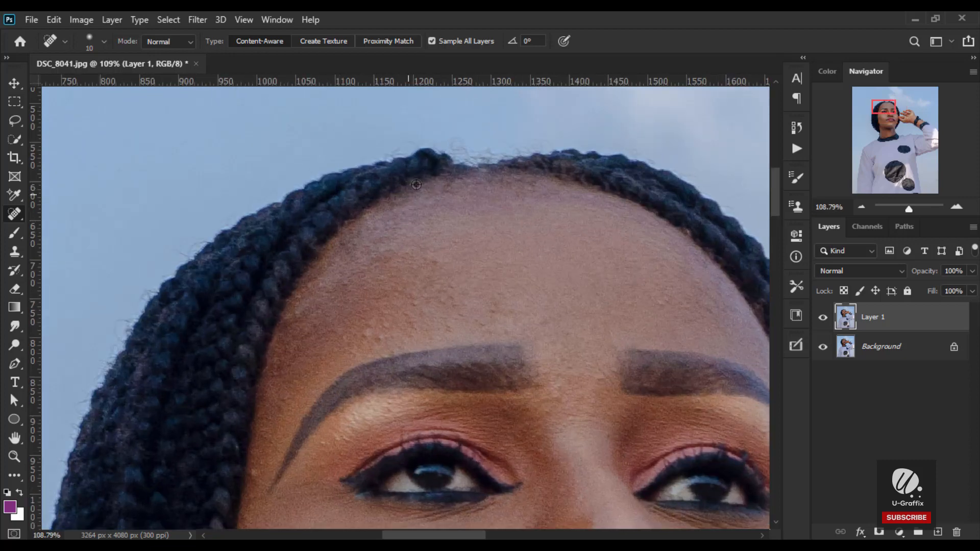
{"action": "scroll", "coordinate": [415, 183], "scroll_direction": "down", "scroll_amount": 3}
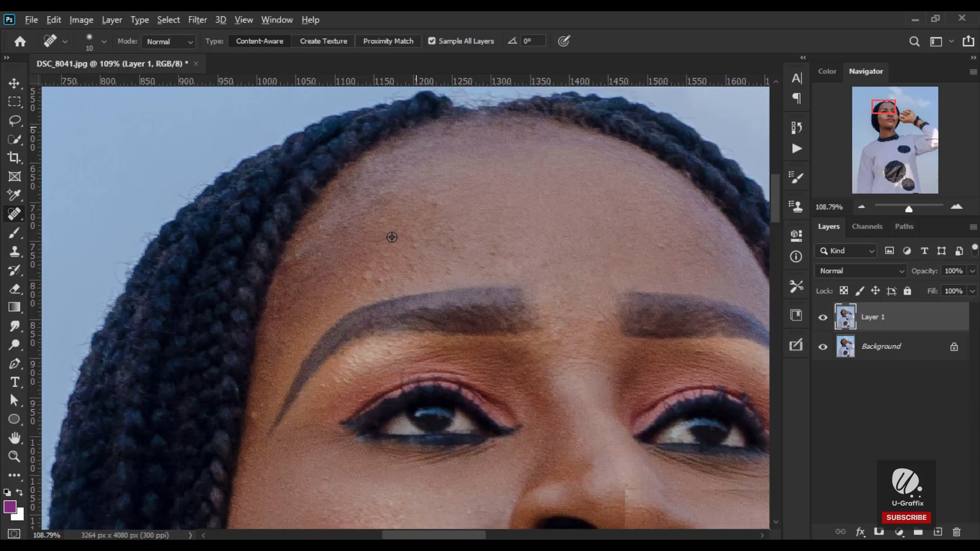
{"action": "scroll", "coordinate": [449, 199], "scroll_direction": "down", "scroll_amount": 3}
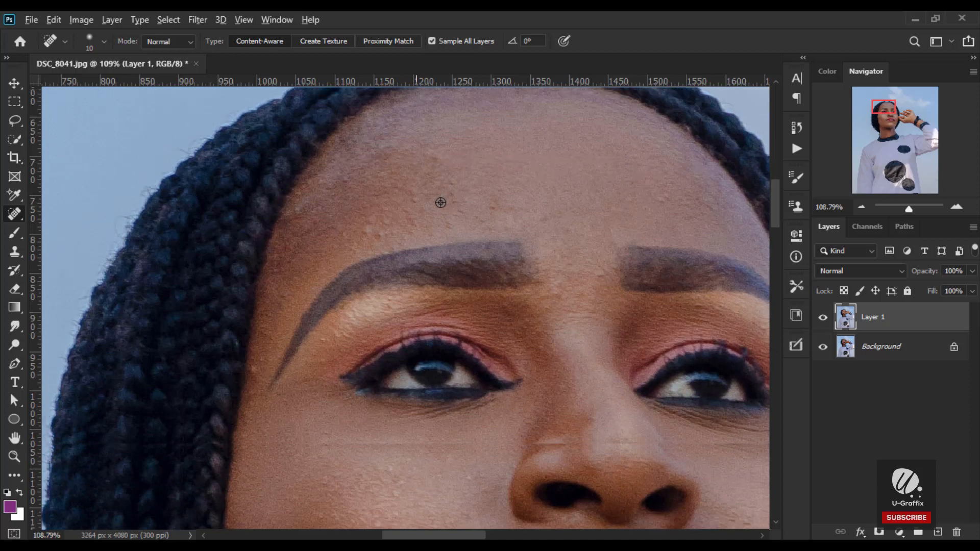
{"action": "scroll", "coordinate": [442, 200], "scroll_direction": "down", "scroll_amount": 2}
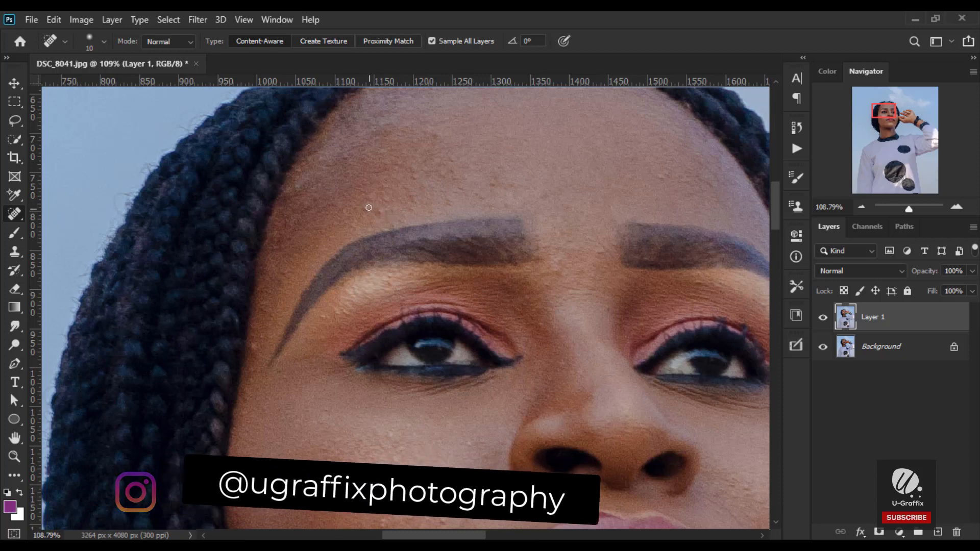
{"action": "scroll", "coordinate": [379, 202], "scroll_direction": "up", "scroll_amount": 2}
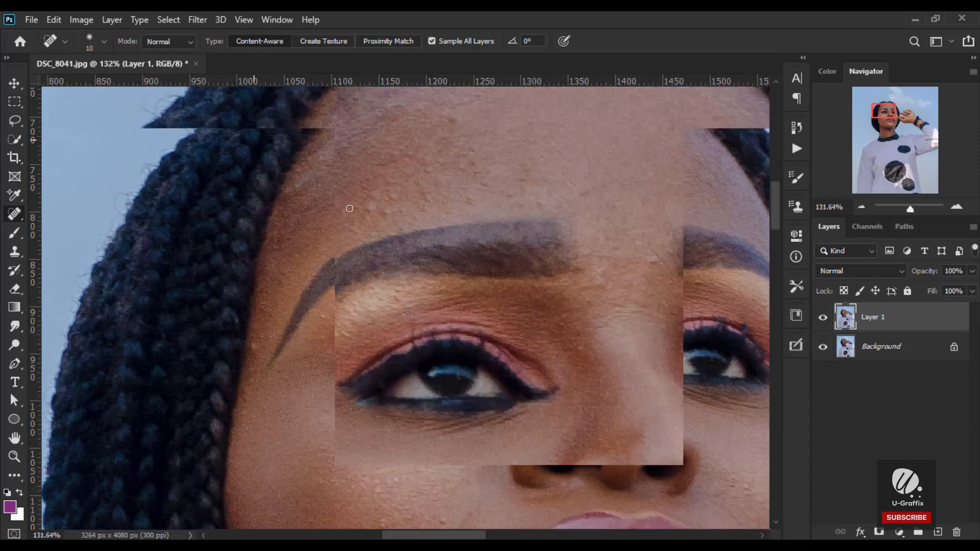
- Compare the face with and without the contrast reduction by hiding and showing Layer 1, and return to the full image
{"action": "left_click", "coordinate": [822, 321]}
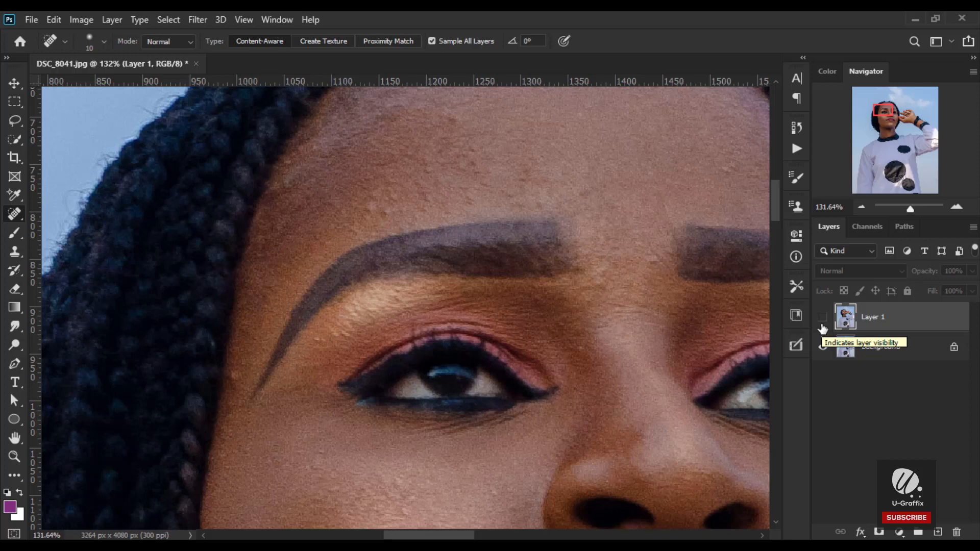
{"action": "left_click", "coordinate": [822, 321]}
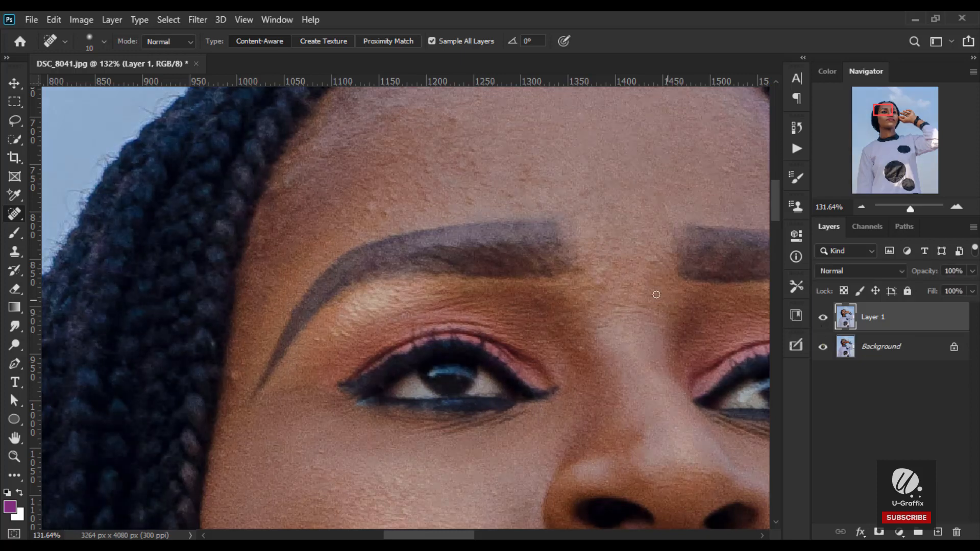
{"action": "scroll", "coordinate": [551, 272], "scroll_direction": "down", "scroll_amount": 3}
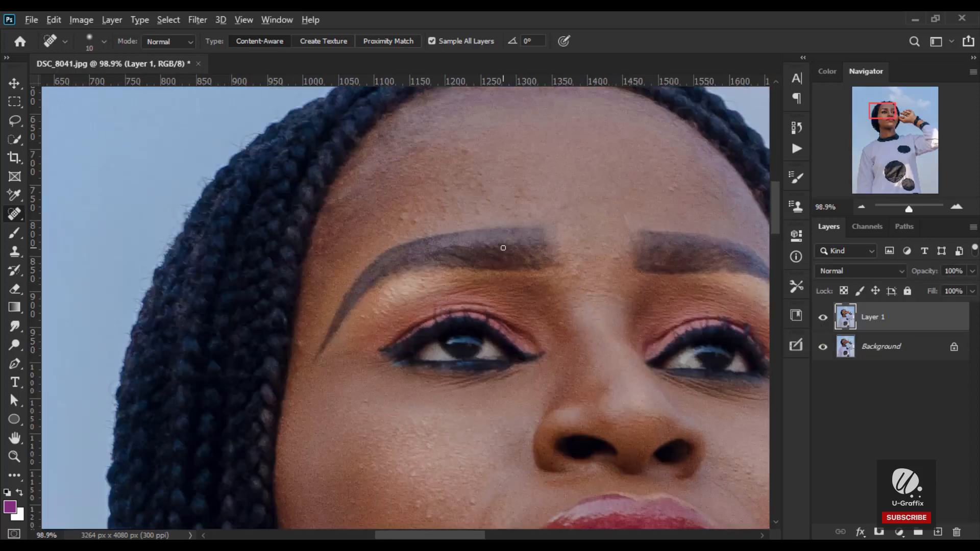
{"action": "scroll", "coordinate": [502, 248], "scroll_direction": "up", "scroll_amount": 2}
{"action": "key", "text": "ctrl+0"}
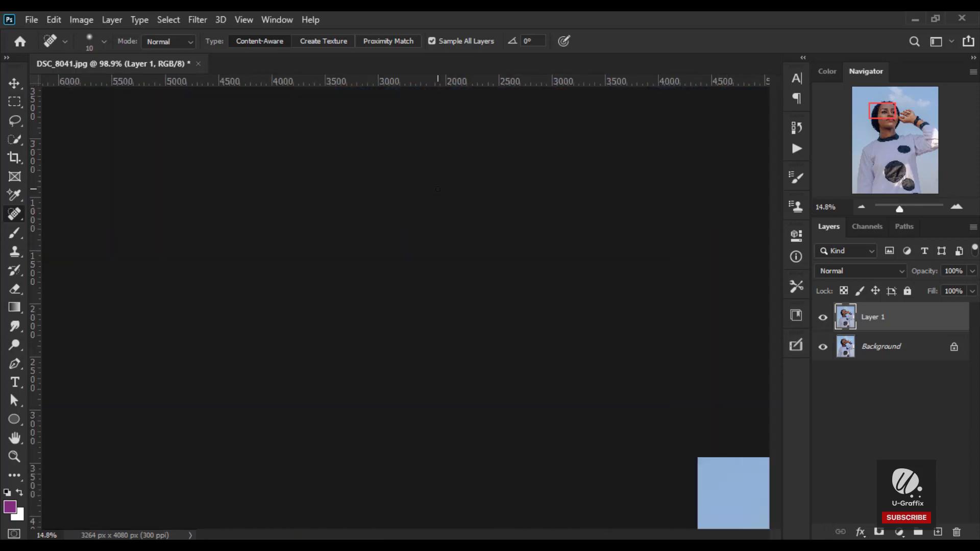
- Add a new empty layer above Layer 1 and choose the Spot Healing Brush Tool
{"action": "left_click", "coordinate": [937, 531]}
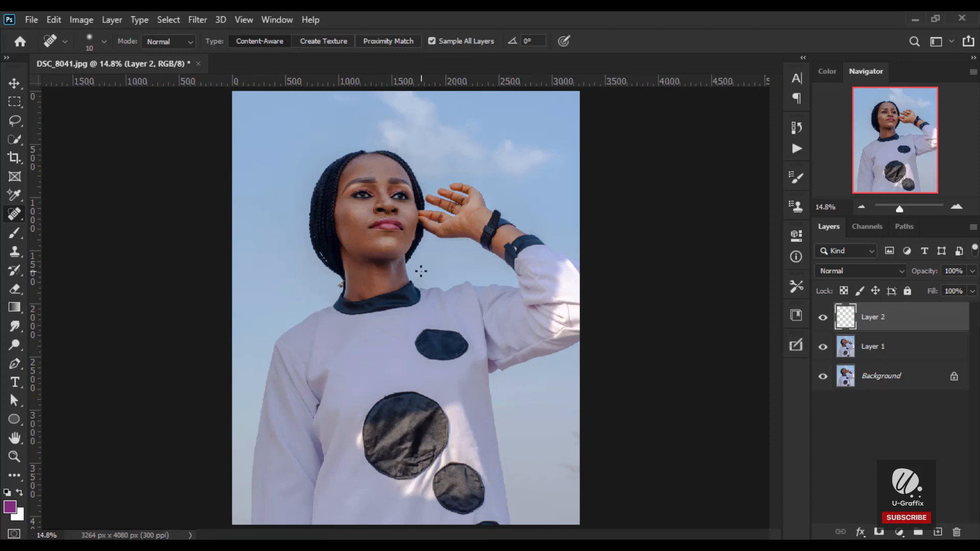
{"action": "right_click", "coordinate": [15, 214]}
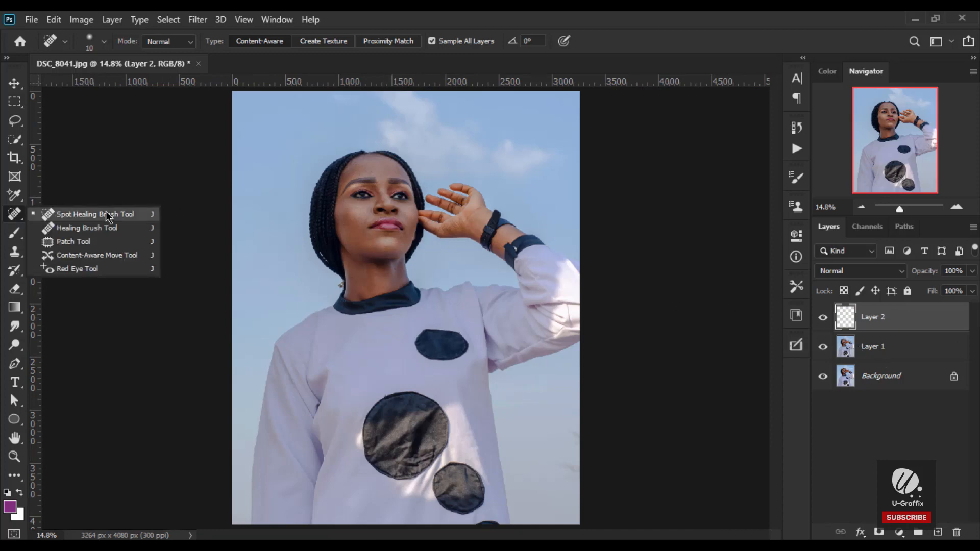
{"action": "left_click", "coordinate": [97, 215]}
- Heal the bumps and spots across the middle of the forehead above the image-left eyebrow on Layer 2 with the size 10 brush
{"action": "scroll", "coordinate": [379, 159], "scroll_direction": "up", "scroll_amount": 8}
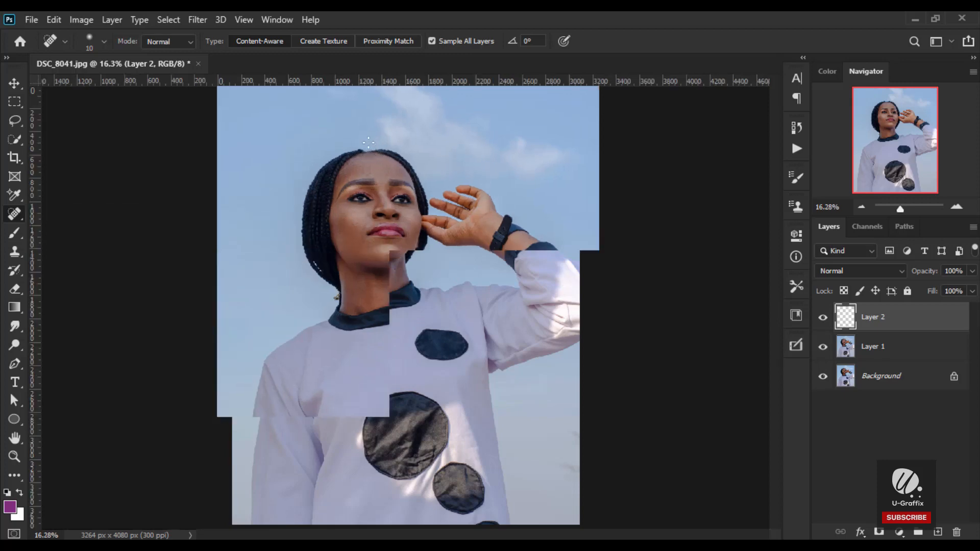
{"action": "scroll", "coordinate": [353, 179], "scroll_direction": "up", "scroll_amount": 3}
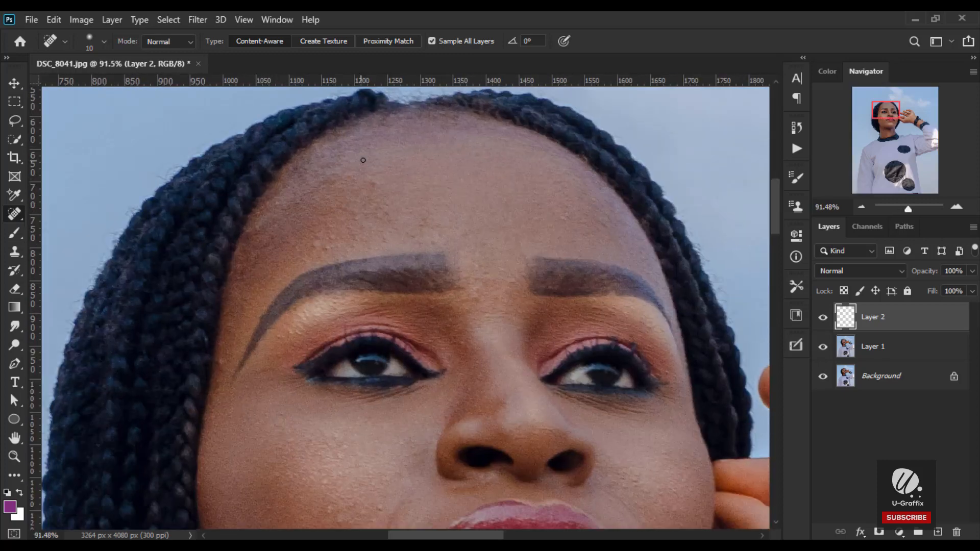
{"action": "scroll", "coordinate": [363, 161], "scroll_direction": "up", "scroll_amount": 3}
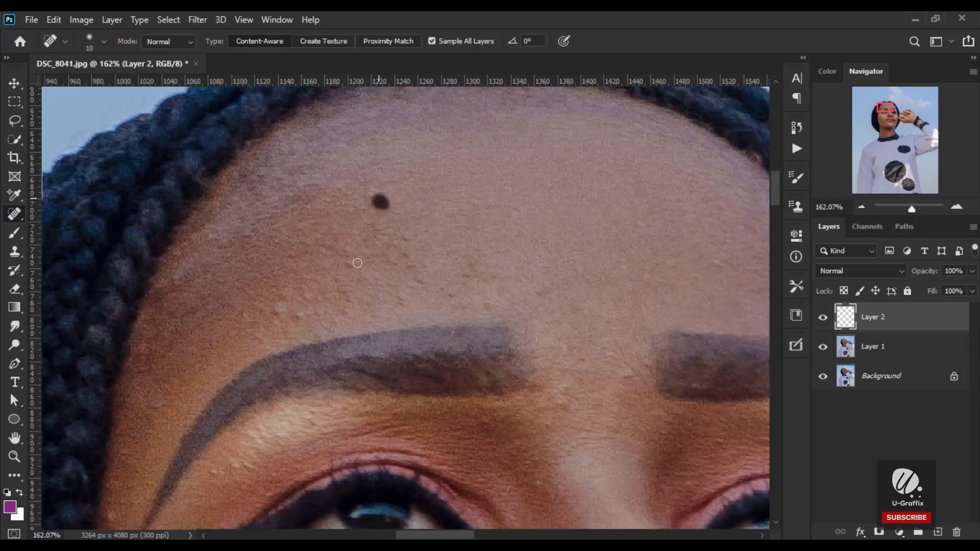
{"action": "left_click", "coordinate": [357, 262]}
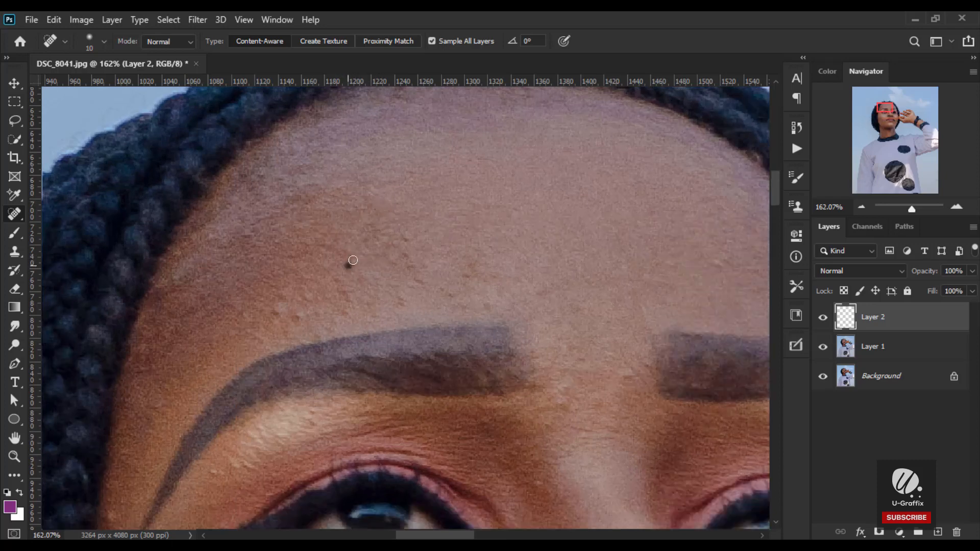
{"action": "mouse_move", "coordinate": [398, 258]}
{"action": "left_mouse_down"}
{"action": "mouse_move", "coordinate": [416, 271]}
{"action": "mouse_move", "coordinate": [400, 301]}
{"action": "mouse_move", "coordinate": [442, 290]}
{"action": "mouse_move", "coordinate": [456, 299]}
{"action": "left_mouse_up"}
{"action": "left_click", "coordinate": [416, 278]}
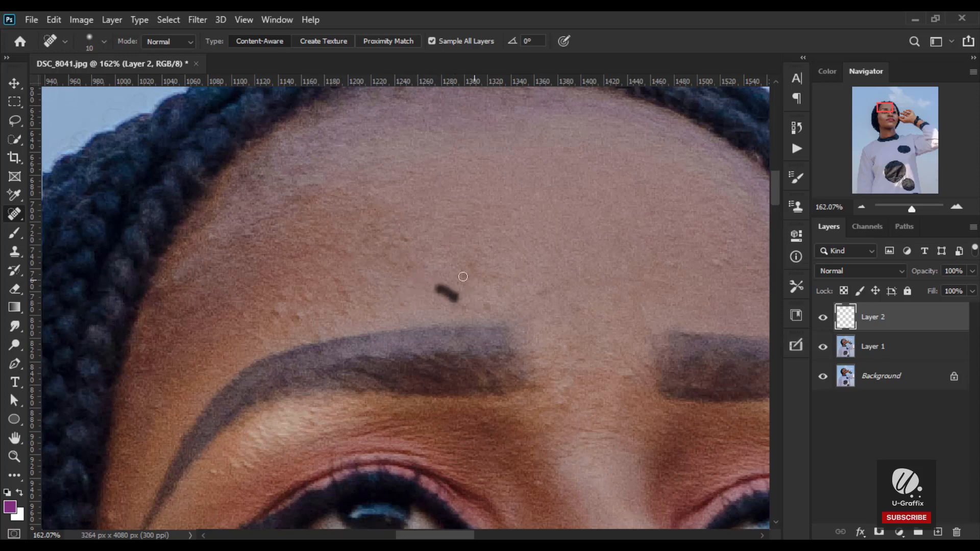
{"action": "left_click", "coordinate": [463, 276]}
{"action": "left_click_drag", "start_coordinate": [388, 284], "coordinate": [418, 289]}
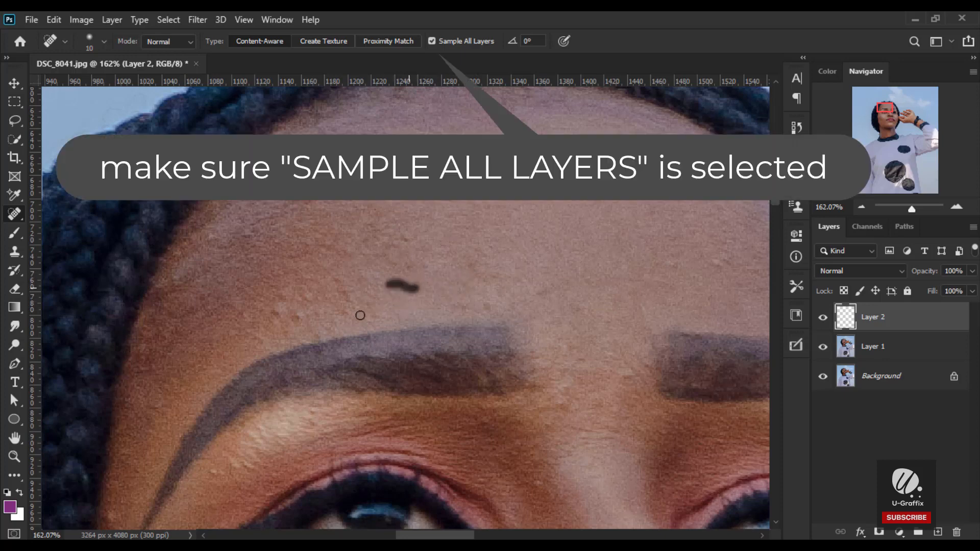
{"action": "left_click_drag", "start_coordinate": [336, 291], "coordinate": [360, 288]}
{"action": "left_click", "coordinate": [341, 278]}
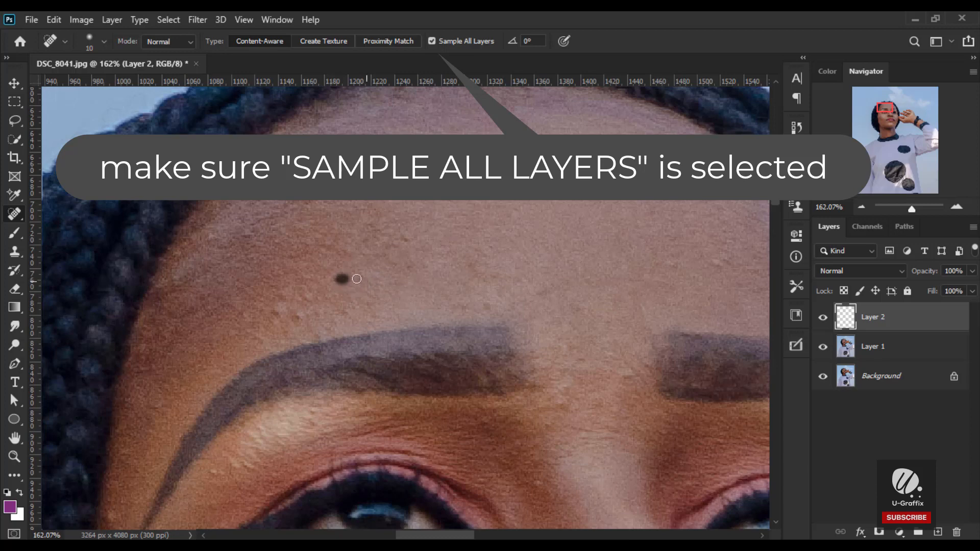
{"action": "left_click", "coordinate": [357, 269]}
{"action": "left_click", "coordinate": [389, 240]}
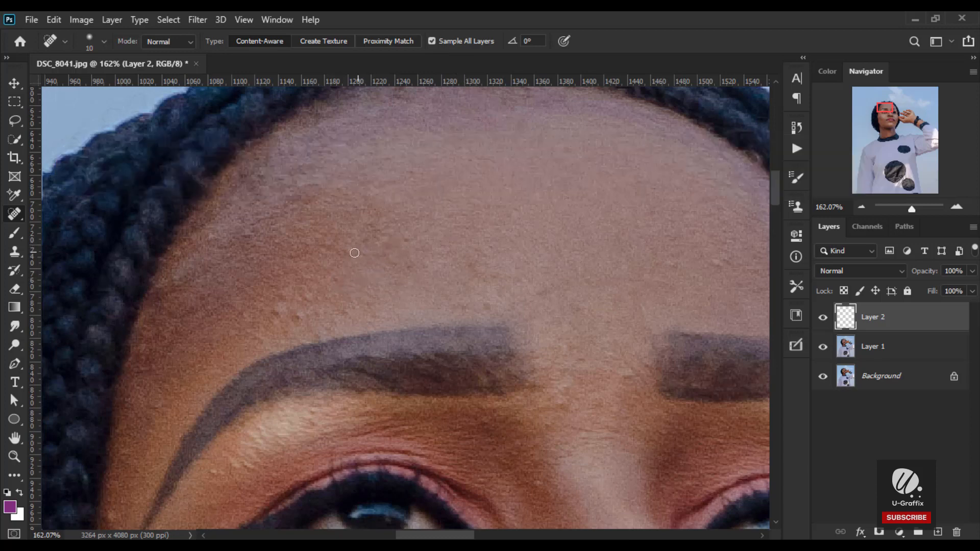
{"action": "left_click", "coordinate": [347, 250]}
{"action": "left_click", "coordinate": [361, 235]}
{"action": "left_click_drag", "start_coordinate": [382, 236], "coordinate": [365, 223]}
- Heal the small bumps directly above the arch and outer part of the image-left eyebrow
{"action": "left_click", "coordinate": [304, 292]}
{"action": "left_click", "coordinate": [296, 316]}
{"action": "left_click_drag", "start_coordinate": [278, 321], "coordinate": [285, 299]}
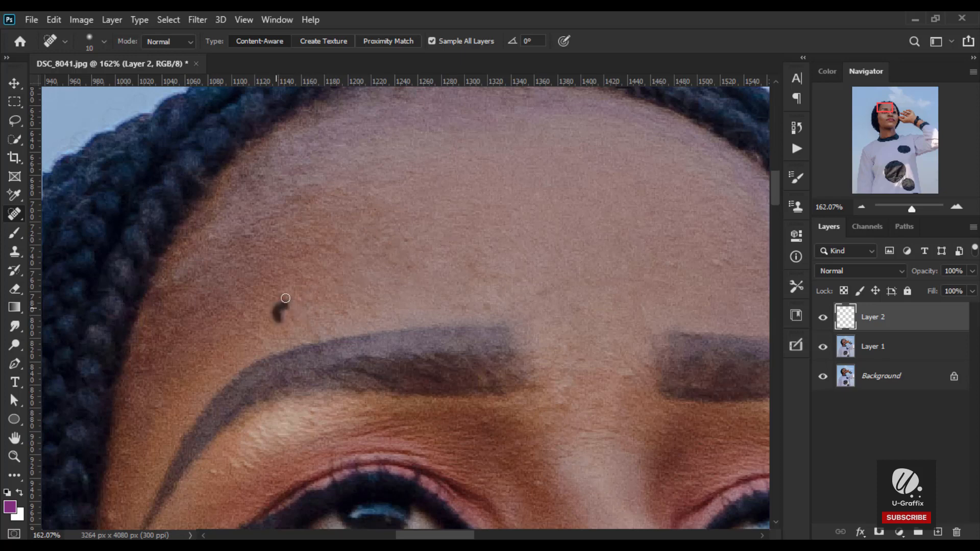
{"action": "left_click", "coordinate": [281, 296]}
{"action": "left_click", "coordinate": [278, 331]}
{"action": "left_click", "coordinate": [261, 331]}
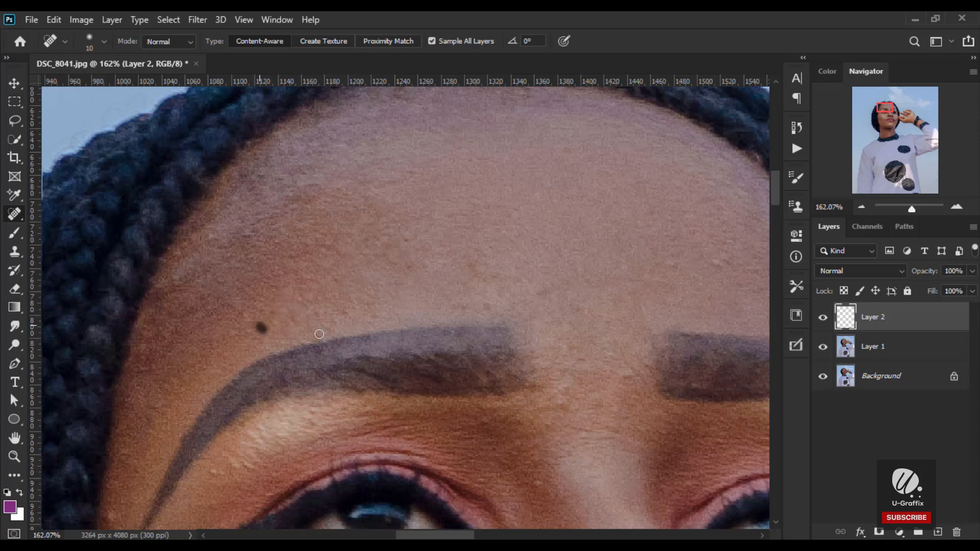
{"action": "left_click", "coordinate": [318, 313]}
{"action": "left_click_drag", "start_coordinate": [337, 312], "coordinate": [353, 313]}
- Heal the spots on the image-right half of the forehead, between the eyebrows and in the forehead's centre
{"action": "left_click", "coordinate": [674, 264]}
{"action": "left_click", "coordinate": [713, 262]}
{"action": "left_click", "coordinate": [566, 386]}
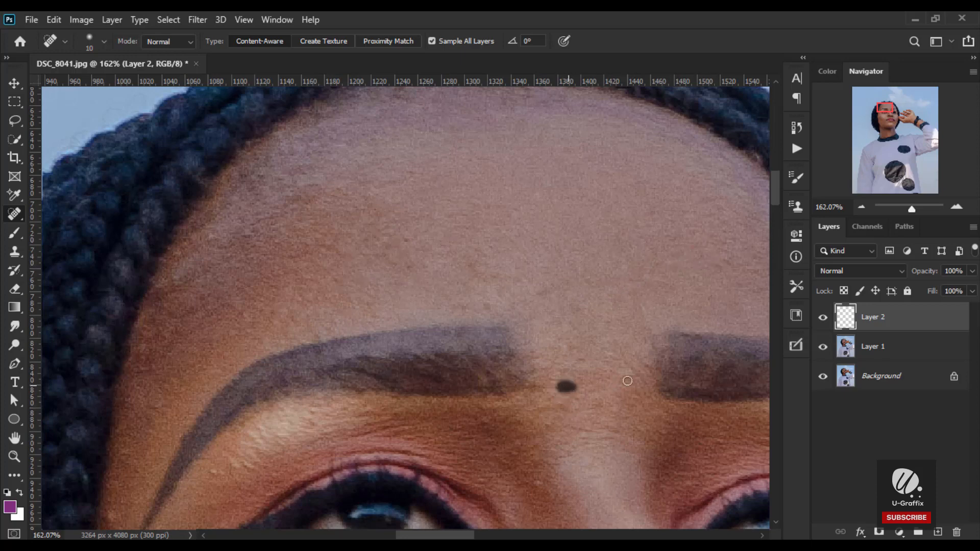
{"action": "left_click", "coordinate": [627, 375]}
{"action": "left_click", "coordinate": [544, 288]}
{"action": "left_click", "coordinate": [495, 277]}
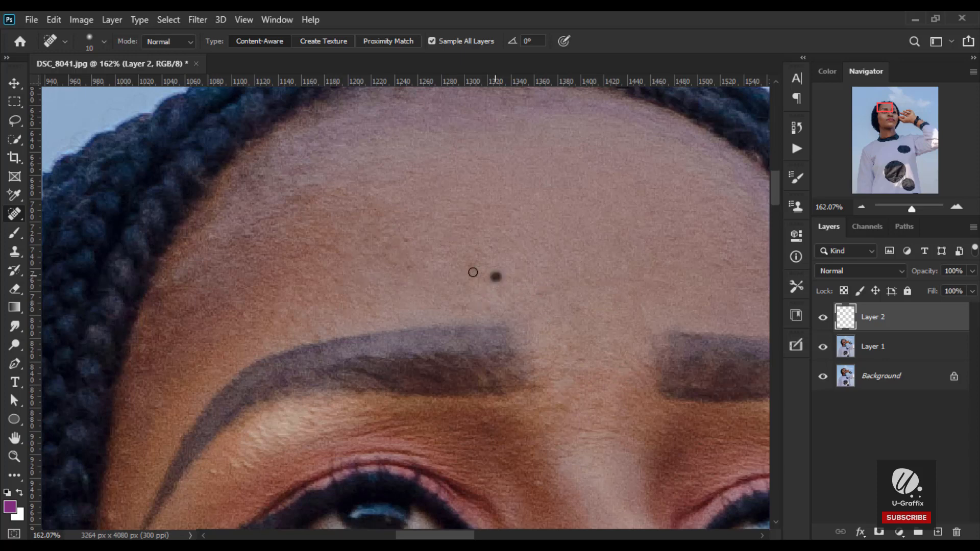
- Heal the blemishes near the hairline and down the temple beside the image-left eyebrow
{"action": "left_click", "coordinate": [270, 239]}
{"action": "left_click", "coordinate": [240, 233]}
{"action": "left_click", "coordinate": [236, 309]}
{"action": "left_click", "coordinate": [204, 301]}
{"action": "left_click", "coordinate": [174, 386]}
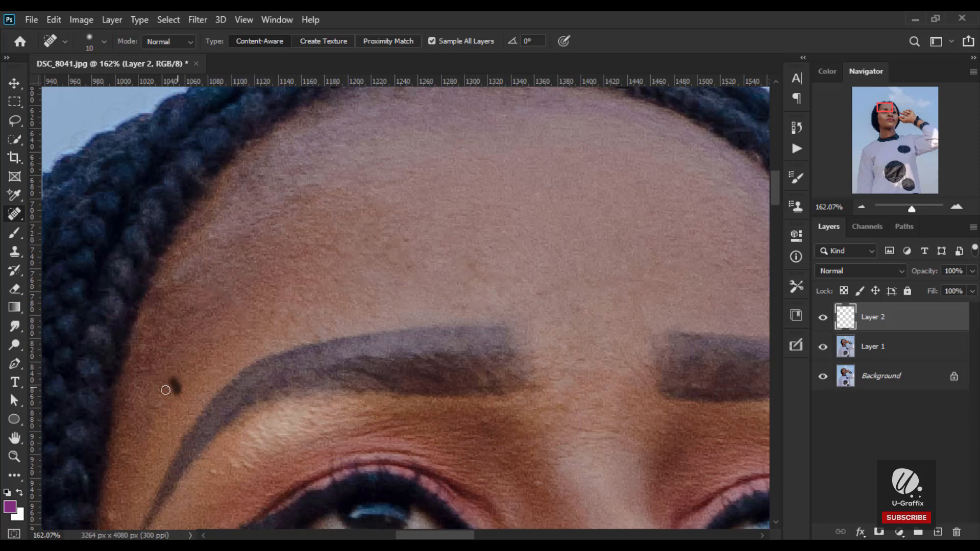
- Heal the bumps scattered over the chin below the lips
{"action": "scroll", "coordinate": [306, 266], "scroll_direction": "down", "scroll_amount": 3}
{"action": "scroll", "coordinate": [306, 266], "scroll_direction": "down", "scroll_amount": 5}
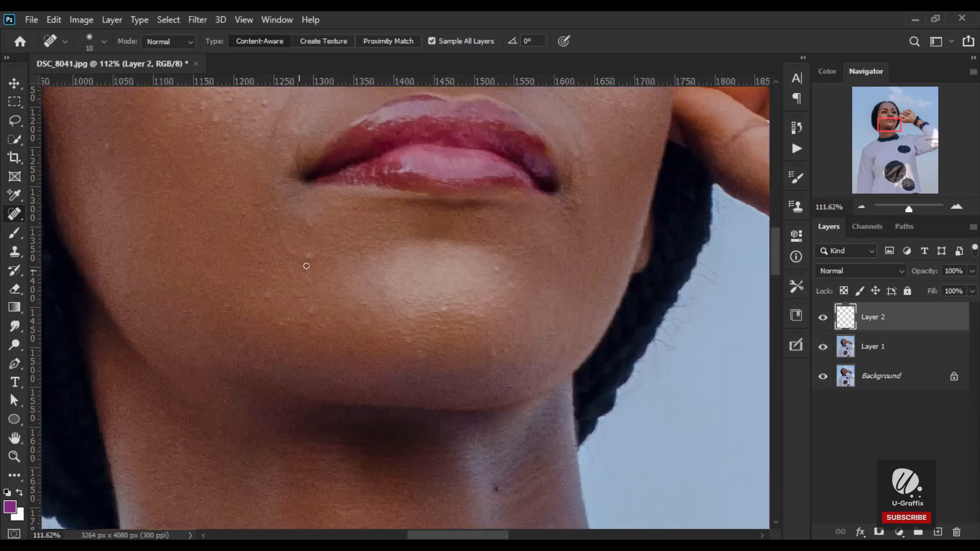
{"action": "left_click", "coordinate": [308, 314]}
{"action": "left_click", "coordinate": [363, 306]}
{"action": "left_click", "coordinate": [492, 268]}
{"action": "left_click", "coordinate": [474, 313]}
{"action": "left_click", "coordinate": [443, 309]}
{"action": "left_click", "coordinate": [422, 350]}
{"action": "left_click", "coordinate": [409, 342]}
{"action": "left_click", "coordinate": [489, 354]}
{"action": "left_click", "coordinate": [510, 309]}
- Heal the spots on the image-left lower cheek, beside the mouth and along the jaw
{"action": "left_click", "coordinate": [117, 183]}
{"action": "left_click", "coordinate": [263, 105]}
{"action": "left_click", "coordinate": [235, 109]}
{"action": "left_click", "coordinate": [201, 138]}
{"action": "left_click", "coordinate": [200, 169]}
{"action": "left_click", "coordinate": [260, 137]}
{"action": "left_click", "coordinate": [244, 214]}
{"action": "left_click", "coordinate": [271, 291]}
{"action": "left_click", "coordinate": [279, 269]}
{"action": "left_click", "coordinate": [285, 322]}
- Heal the marks around the image-right corner of the mouth, the lower jaw and the dark spot on the neck
{"action": "left_click", "coordinate": [578, 203]}
{"action": "left_click_drag", "start_coordinate": [571, 191], "coordinate": [578, 168]}
{"action": "left_click", "coordinate": [567, 350]}
{"action": "left_click", "coordinate": [498, 491]}
- Examine the healed face and neck up close and in the full image for remaining blemishes
{"action": "scroll", "coordinate": [770, 321], "scroll_direction": "down", "scroll_amount": 3}
{"action": "scroll", "coordinate": [406, 306], "scroll_direction": "up", "scroll_amount": 6}
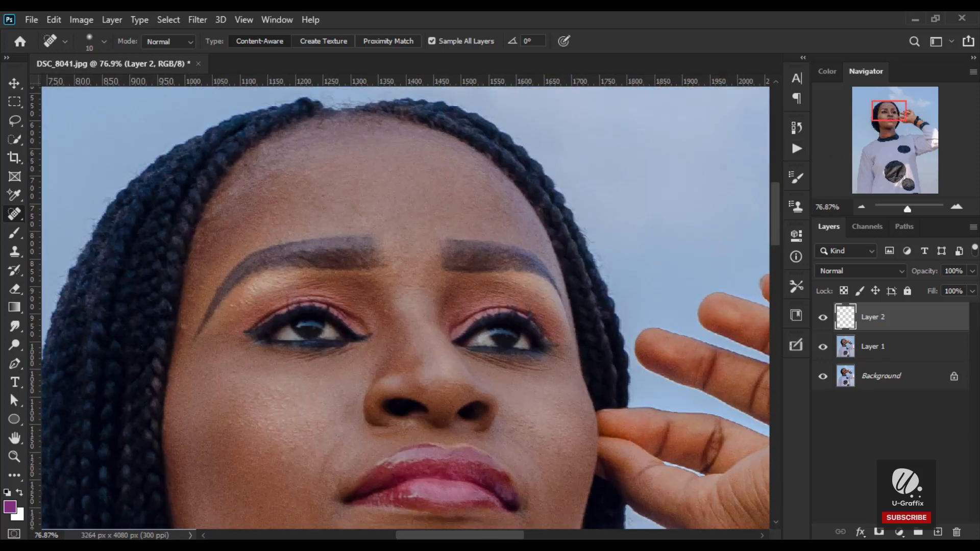
{"action": "scroll", "coordinate": [404, 233], "scroll_direction": "down", "scroll_amount": 5}
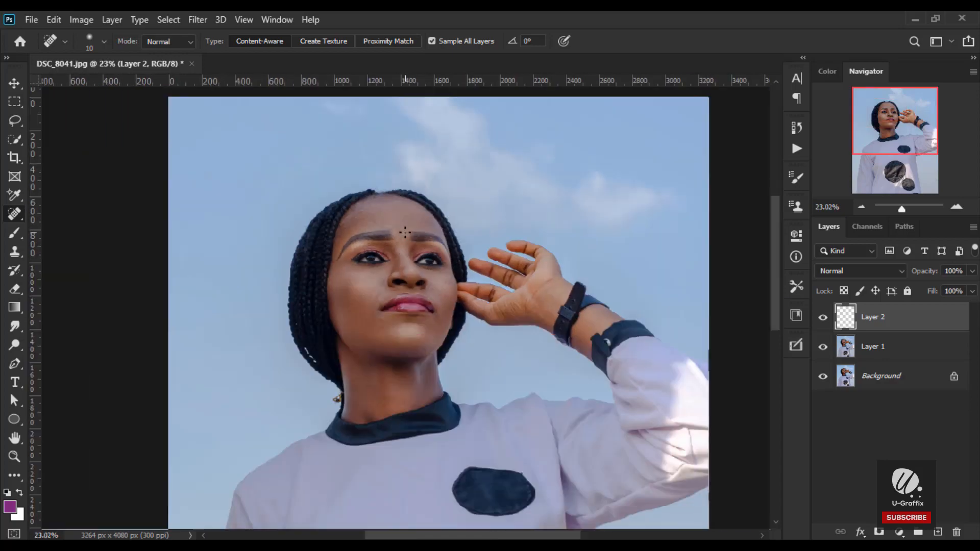
{"action": "scroll", "coordinate": [401, 317], "scroll_direction": "up", "scroll_amount": 5}
{"action": "scroll", "coordinate": [388, 252], "scroll_direction": "down", "scroll_amount": 5}
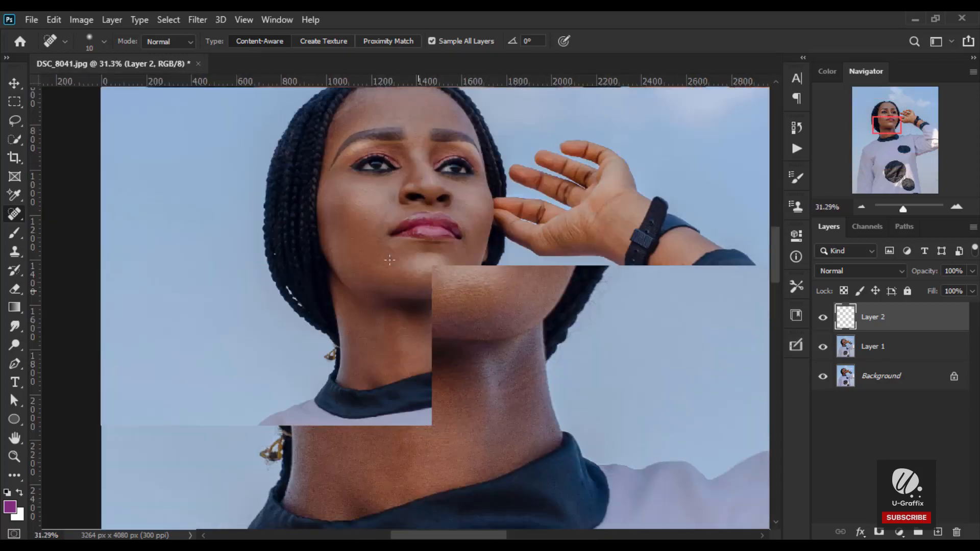
{"action": "scroll", "coordinate": [389, 259], "scroll_direction": "down", "scroll_amount": 1}
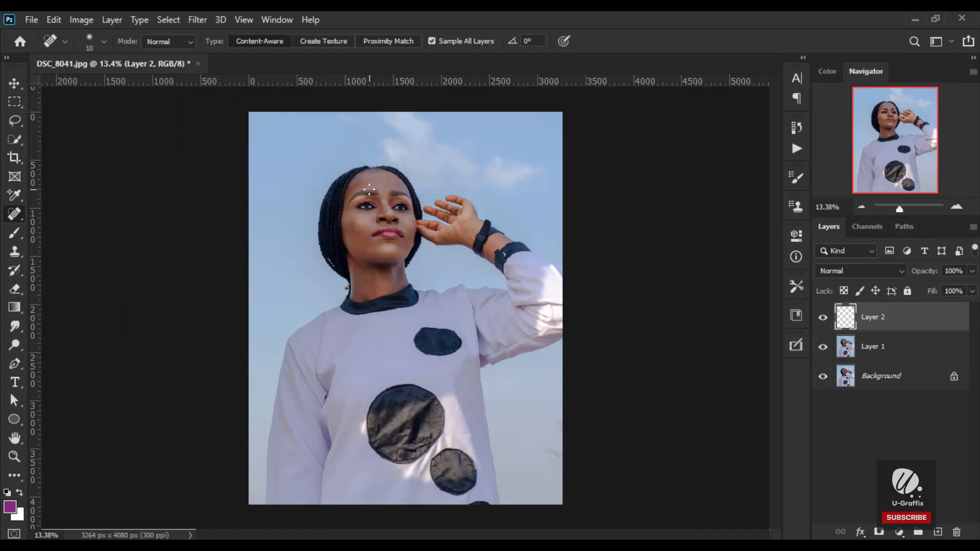
{"action": "scroll", "coordinate": [406, 190], "scroll_direction": "up", "scroll_amount": 1}
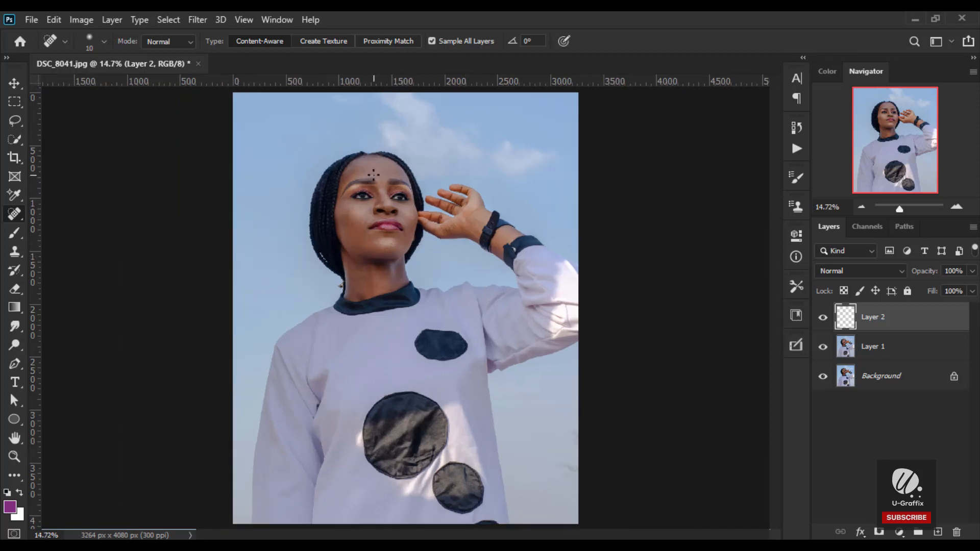
- Heal the remaining marks along the image-left hairline, above the image-right eyebrow and on the image-right cheek
{"action": "scroll", "coordinate": [366, 147], "scroll_direction": "up", "scroll_amount": 5}
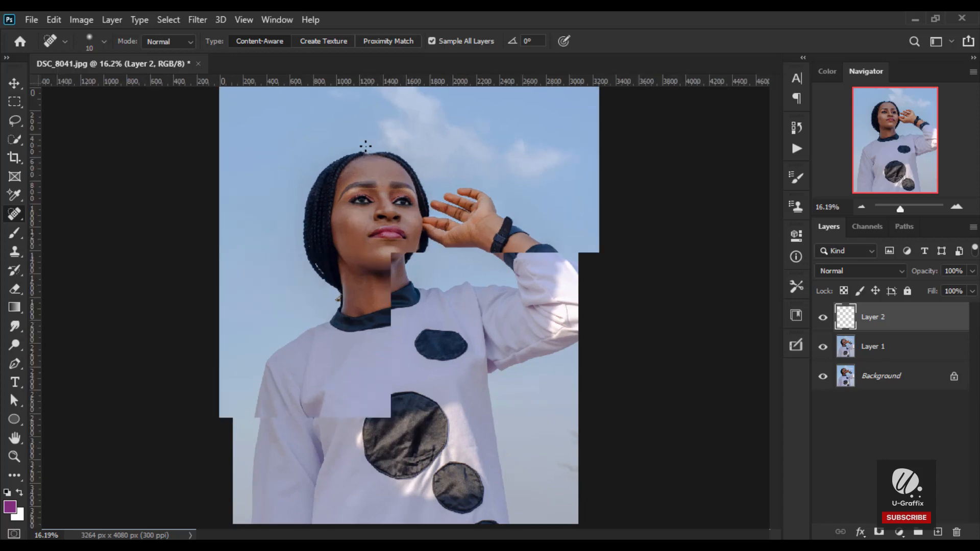
{"action": "scroll", "coordinate": [342, 205], "scroll_direction": "up", "scroll_amount": 5}
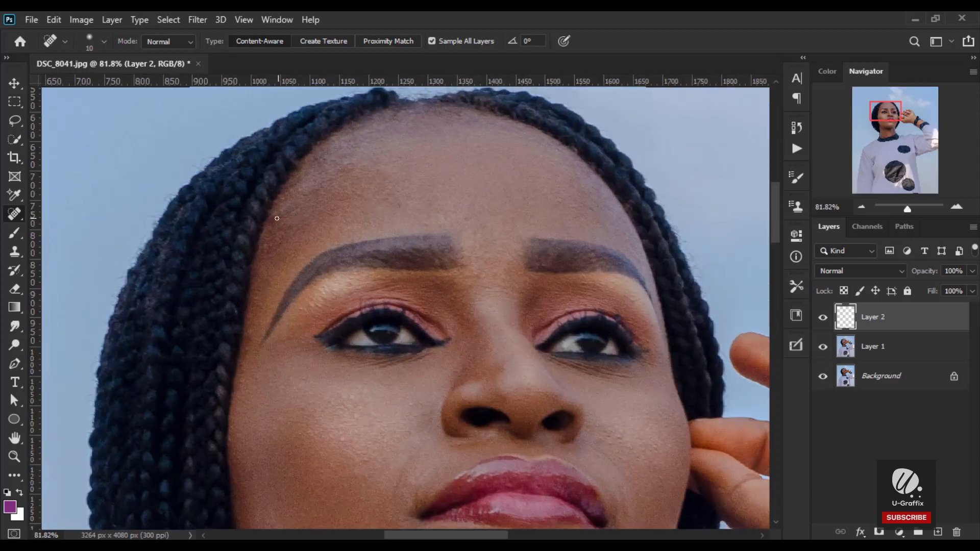
{"action": "left_click_drag", "start_coordinate": [277, 218], "coordinate": [282, 214]}
{"action": "left_click_drag", "start_coordinate": [330, 151], "coordinate": [311, 172]}
{"action": "left_click_drag", "start_coordinate": [593, 209], "coordinate": [589, 206]}
{"action": "left_click_drag", "start_coordinate": [580, 210], "coordinate": [574, 218]}
{"action": "left_click_drag", "start_coordinate": [569, 209], "coordinate": [566, 206]}
{"action": "left_click_drag", "start_coordinate": [562, 202], "coordinate": [558, 208]}
{"action": "left_click_drag", "start_coordinate": [619, 440], "coordinate": [609, 437]}
- Start a manual 2 Gaussian frequency separation from the Ultimate Retouch add-on
{"action": "scroll", "coordinate": [433, 176], "scroll_direction": "down", "scroll_amount": 8}
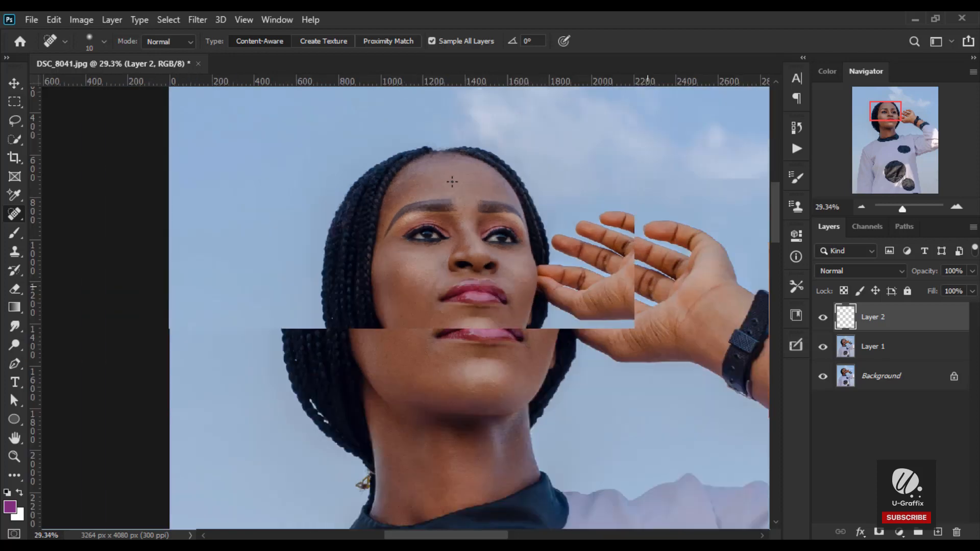
{"action": "scroll", "coordinate": [452, 181], "scroll_direction": "down", "scroll_amount": 5}
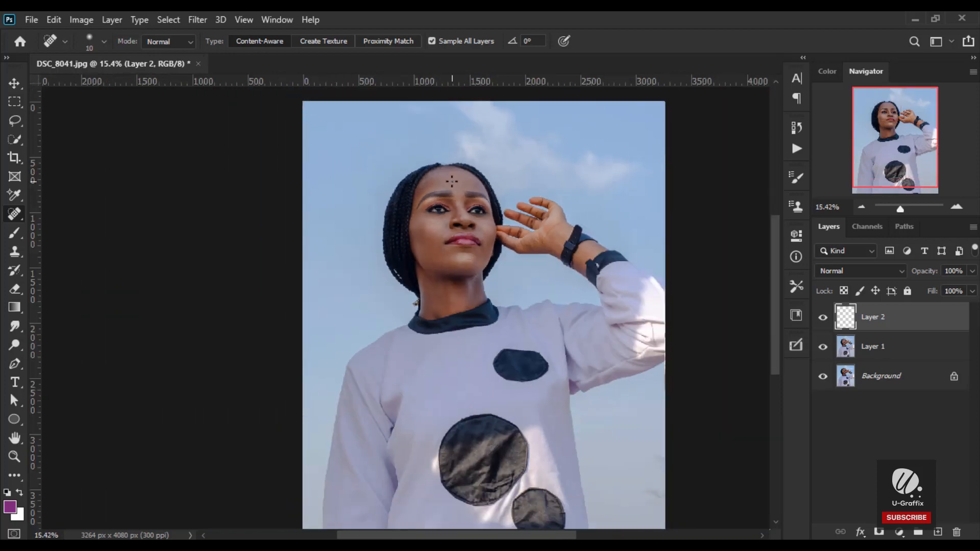
{"action": "scroll", "coordinate": [451, 181], "scroll_direction": "down", "scroll_amount": 1}
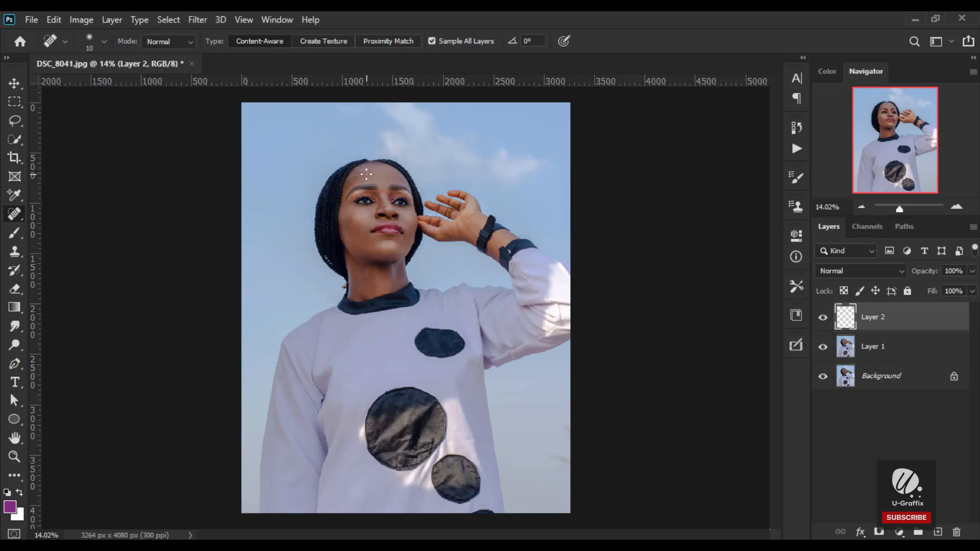
{"action": "left_click", "coordinate": [792, 348]}
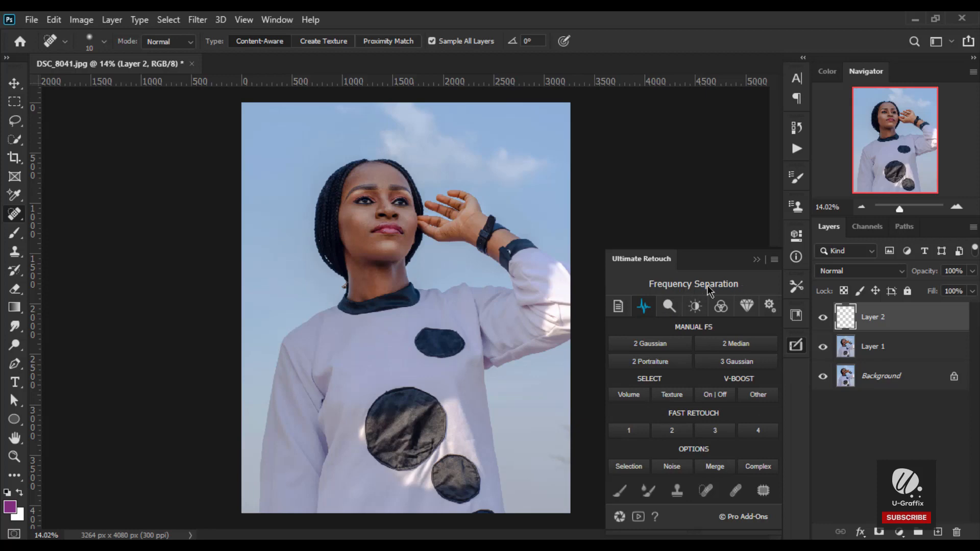
{"action": "left_click", "coordinate": [657, 349]}
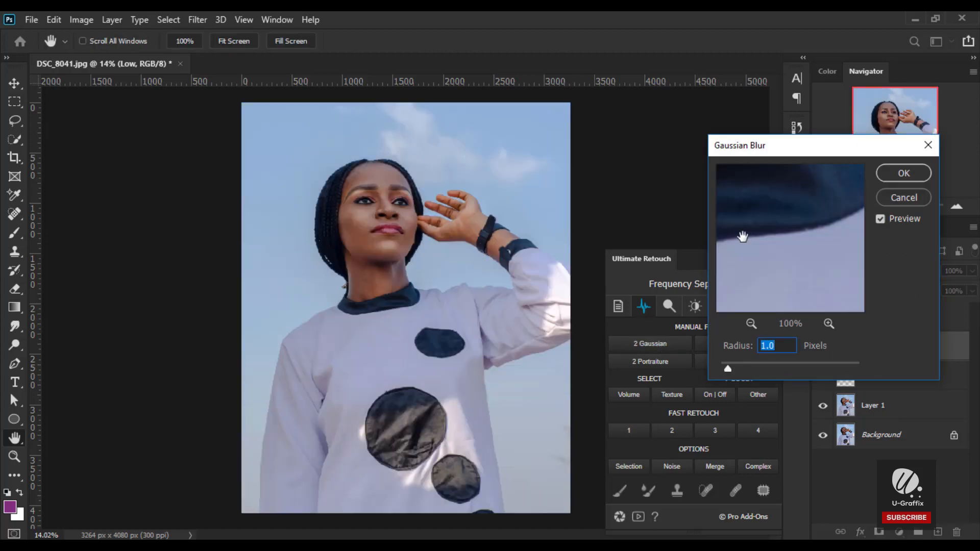
- Set the Gaussian Blur radius for the Low layer to 4.0 pixels, checking the forehead and cheek skin in the preview
{"action": "left_click_drag", "start_coordinate": [761, 150], "coordinate": [608, 84]}
{"action": "left_click", "coordinate": [384, 177]}
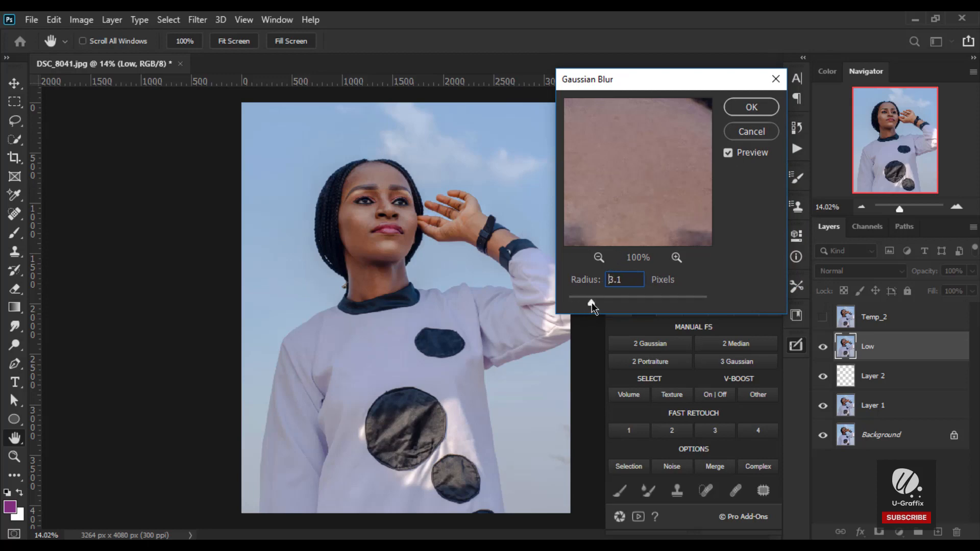
{"action": "left_click_drag", "start_coordinate": [597, 302], "coordinate": [598, 302]}
{"action": "left_click_drag", "start_coordinate": [637, 157], "coordinate": [628, 197]}
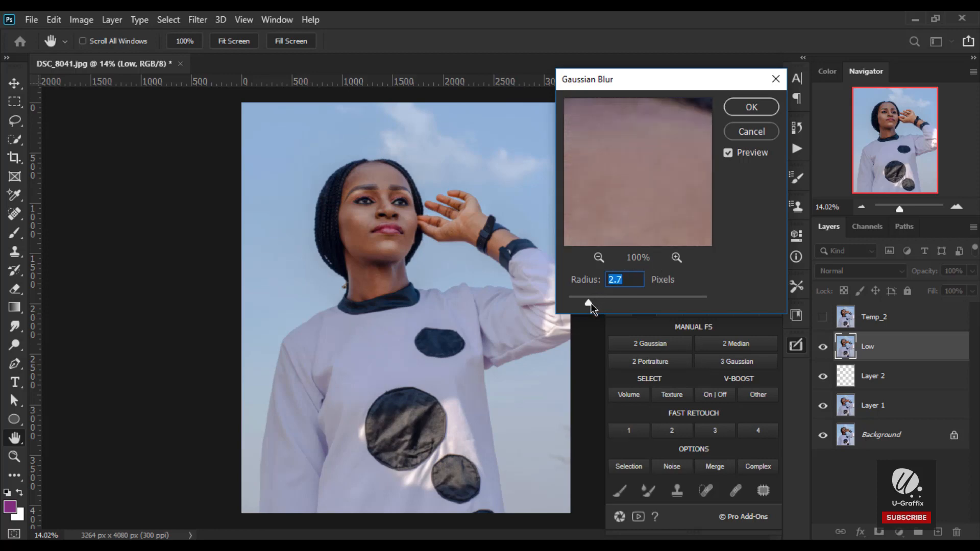
{"action": "left_click_drag", "start_coordinate": [588, 302], "coordinate": [598, 302]}
{"action": "left_click", "coordinate": [410, 217]}
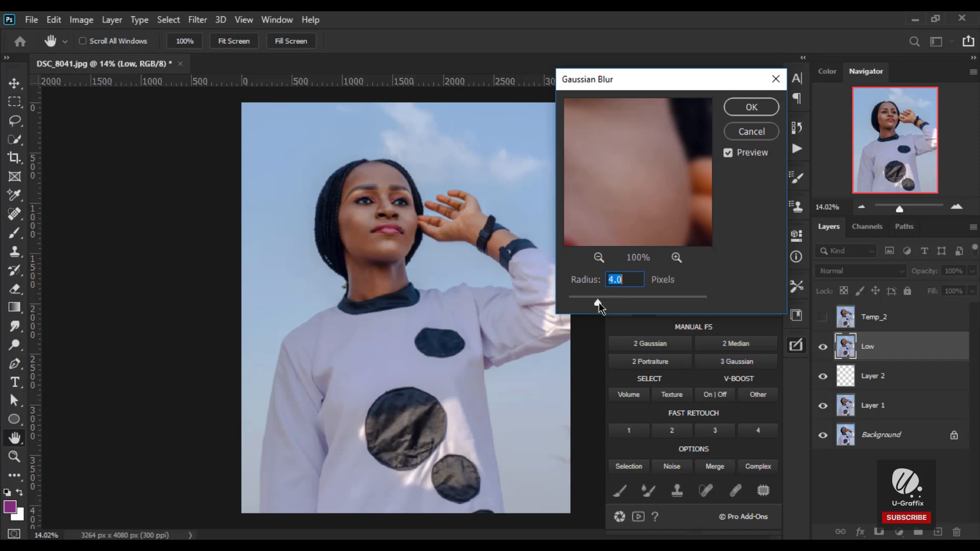
- Compare the skin texture in the blur preview at a radius of 0.1 pixels and up to 300% magnification, and restore 4.0 pixels at 100%
{"action": "left_click_drag", "start_coordinate": [598, 305], "coordinate": [542, 309]}
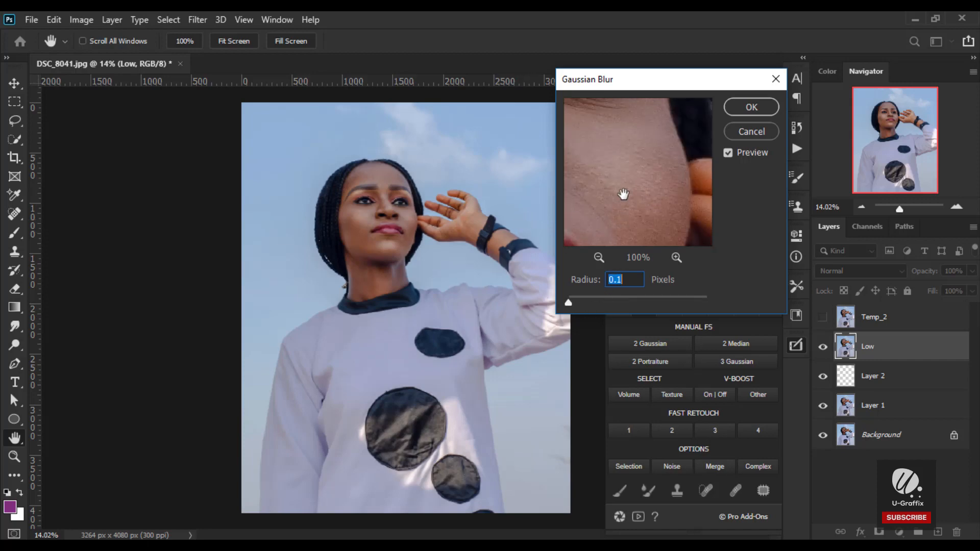
{"action": "left_click_drag", "start_coordinate": [632, 205], "coordinate": [772, 441]}
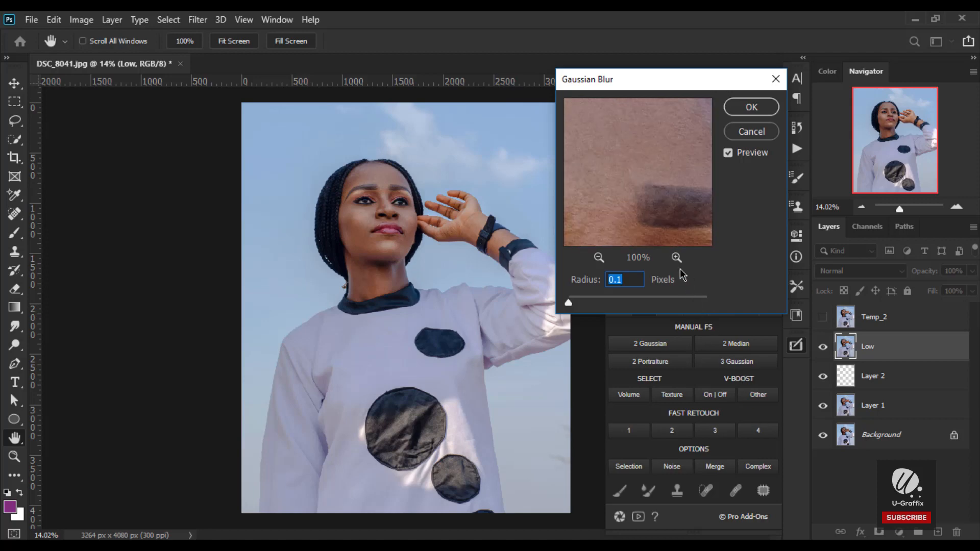
{"action": "left_click_drag", "start_coordinate": [641, 197], "coordinate": [635, 170]}
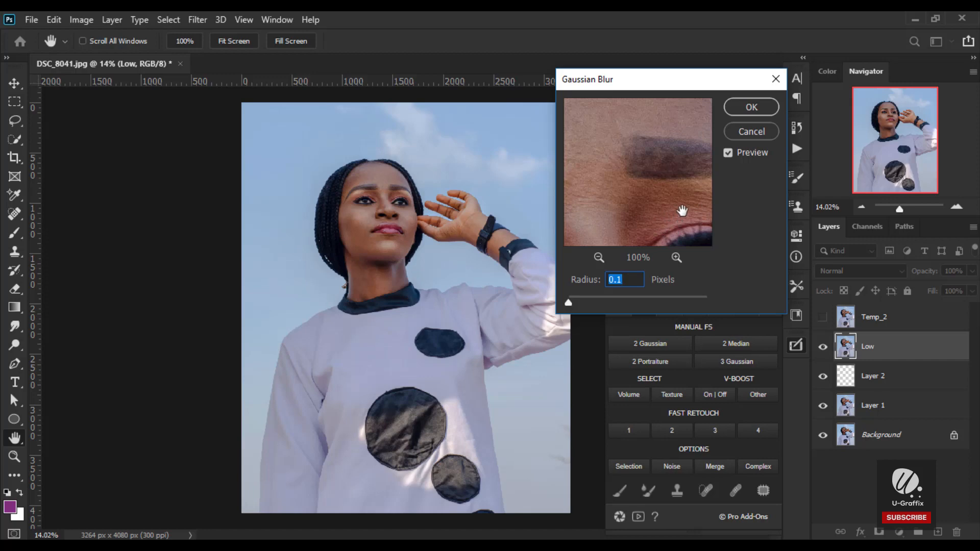
{"action": "left_click", "coordinate": [677, 258]}
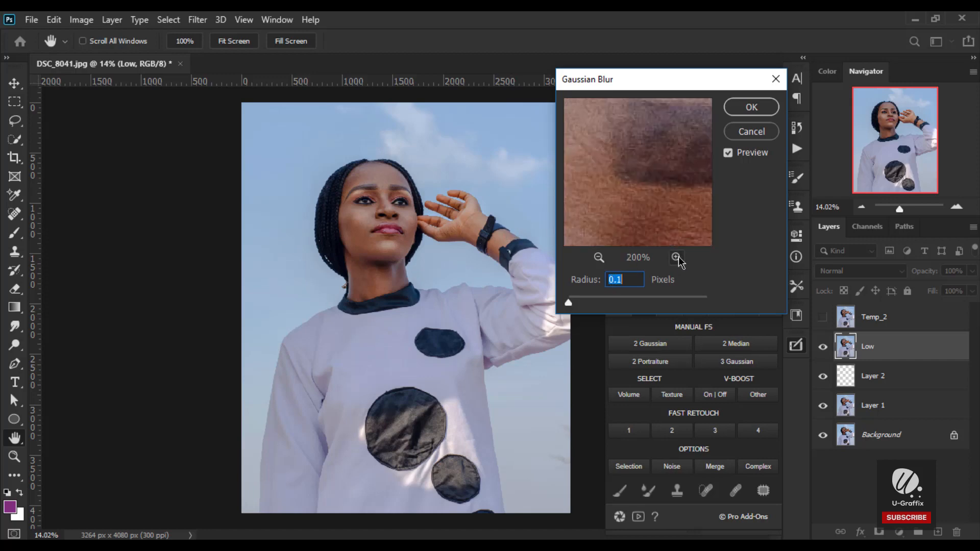
{"action": "left_click", "coordinate": [676, 258]}
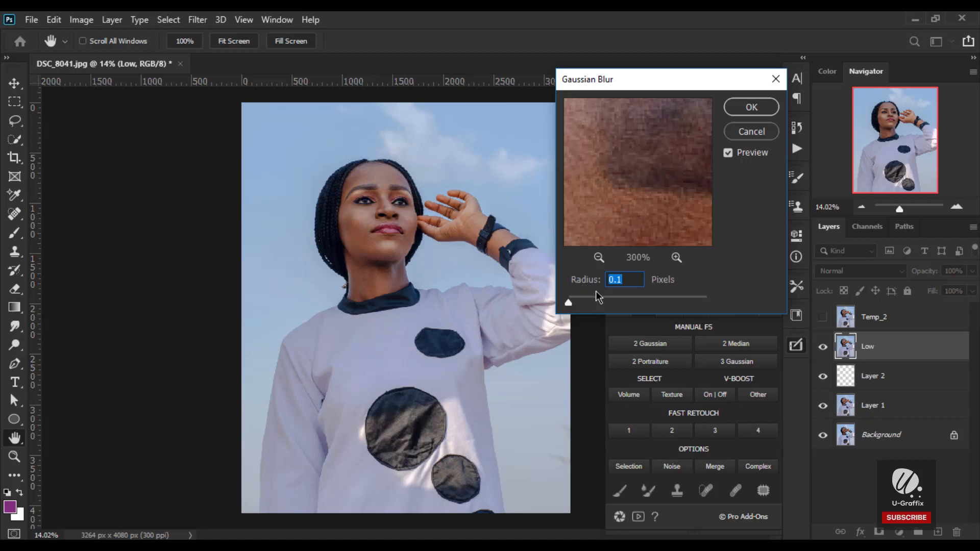
{"action": "left_click", "coordinate": [598, 258]}
{"action": "left_click", "coordinate": [599, 257]}
{"action": "left_click_drag", "start_coordinate": [567, 303], "coordinate": [598, 303]}
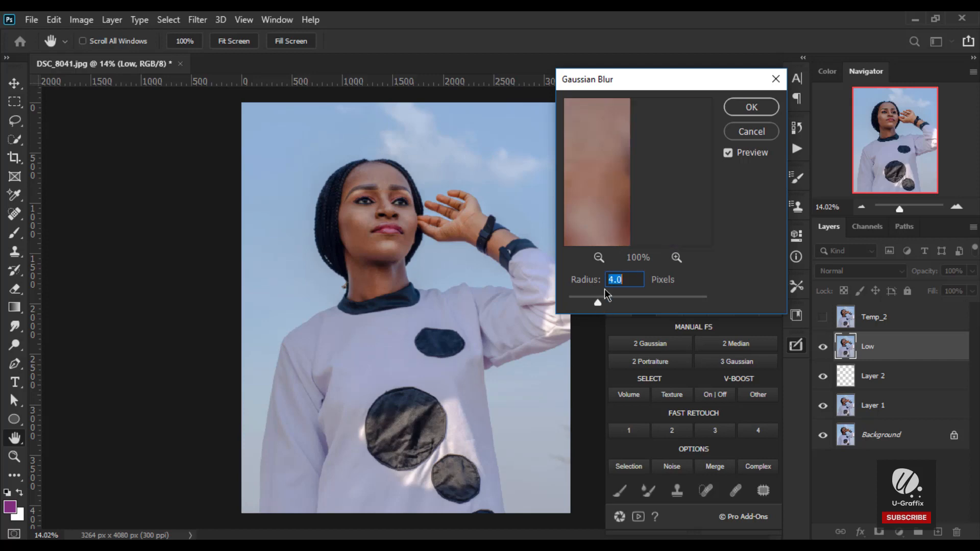
- Check the face in the blur preview at 50% and apply the 4.0 pixel Gaussian Blur to the Low layer
{"action": "left_click", "coordinate": [597, 258]}
{"action": "left_click", "coordinate": [597, 257]}
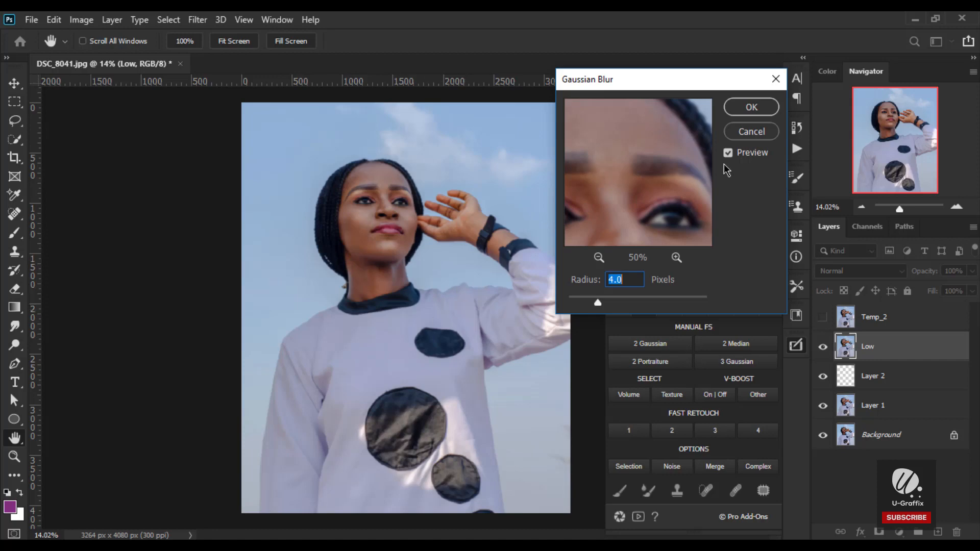
{"action": "left_click", "coordinate": [749, 108]}
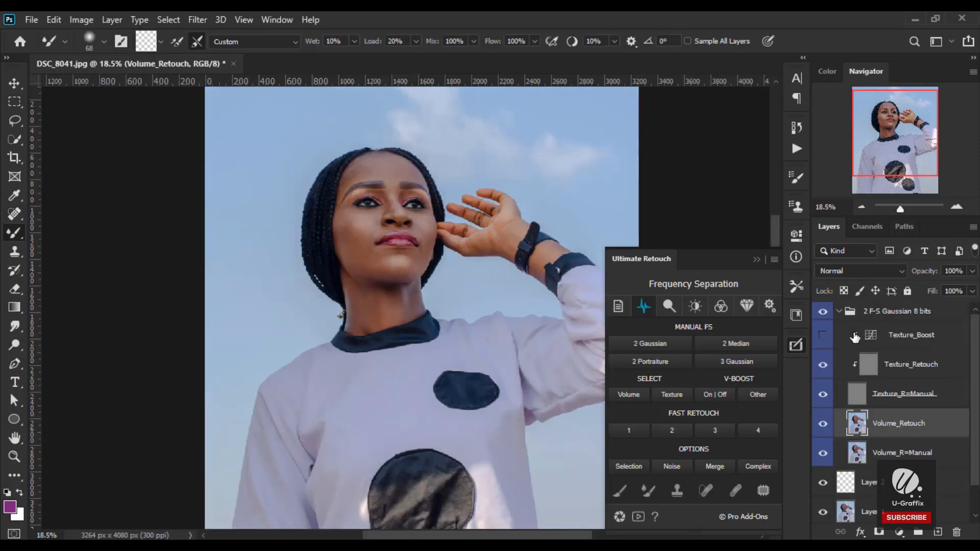
- Compare the face skin with the 2 F-S Gaussian 8 bits group hidden and shown
{"action": "left_click", "coordinate": [839, 313]}
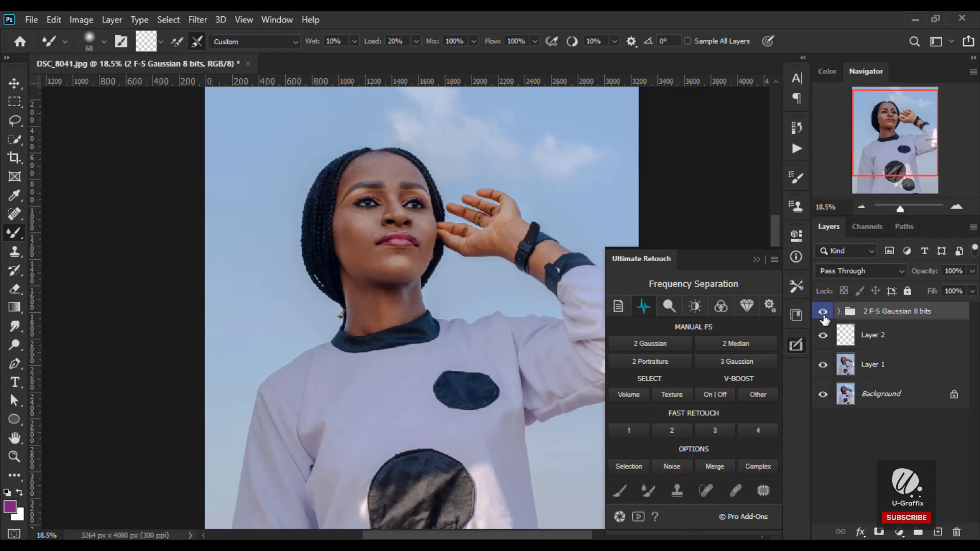
{"action": "left_click", "coordinate": [822, 312]}
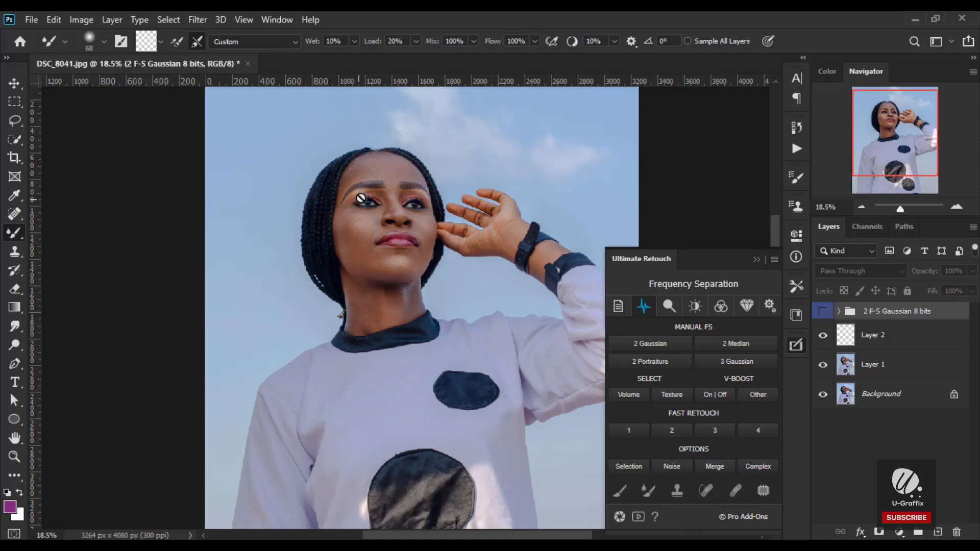
{"action": "scroll", "coordinate": [362, 196], "scroll_direction": "up", "scroll_amount": 4}
{"action": "scroll", "coordinate": [362, 195], "scroll_direction": "up", "scroll_amount": 3}
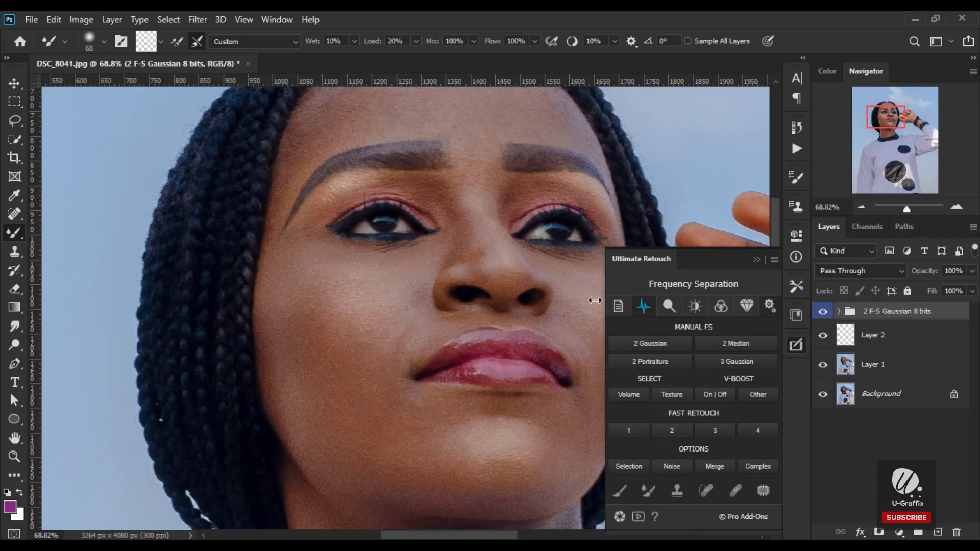
- Blend the forehead skin tones on the Volume_Retouch layer with the Mixer Brush
{"action": "left_click", "coordinate": [838, 311]}
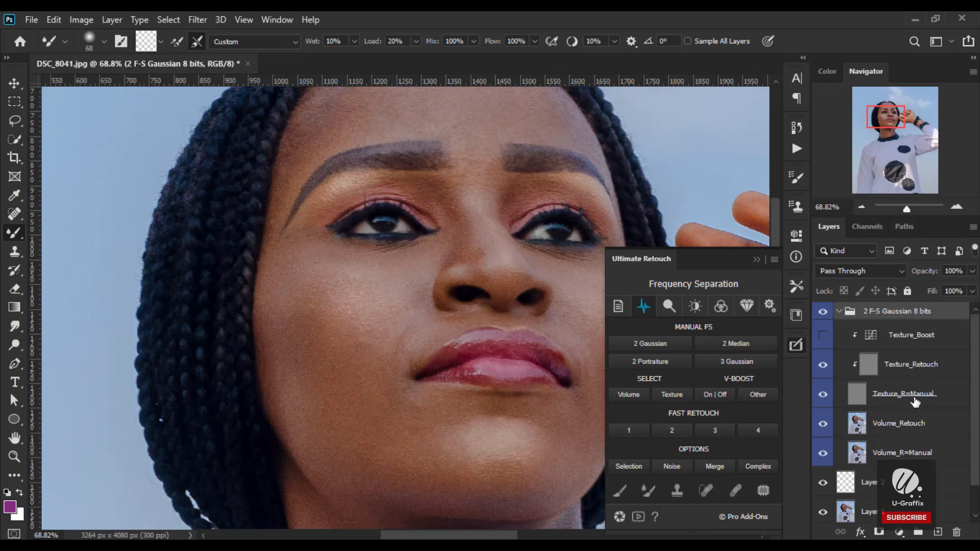
{"action": "left_click", "coordinate": [894, 433]}
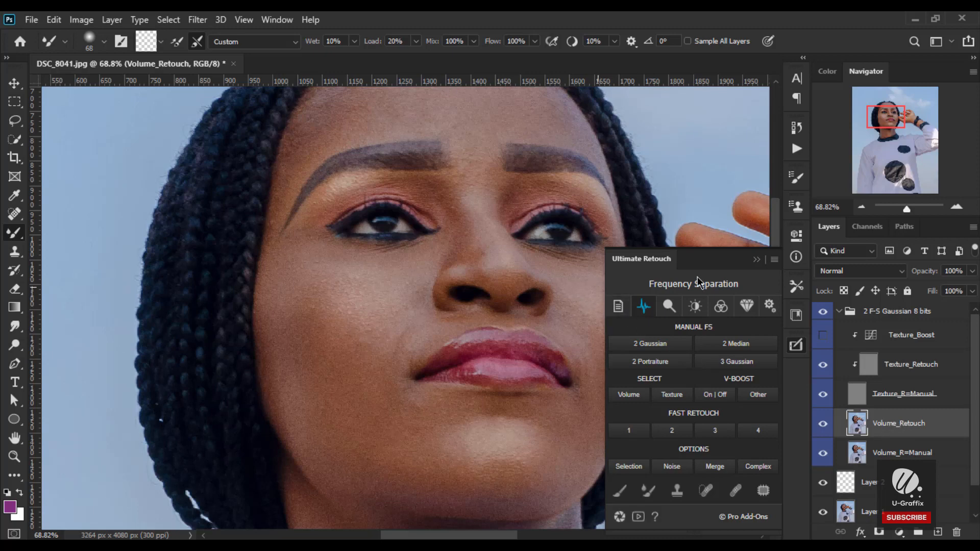
{"action": "left_click", "coordinate": [757, 261]}
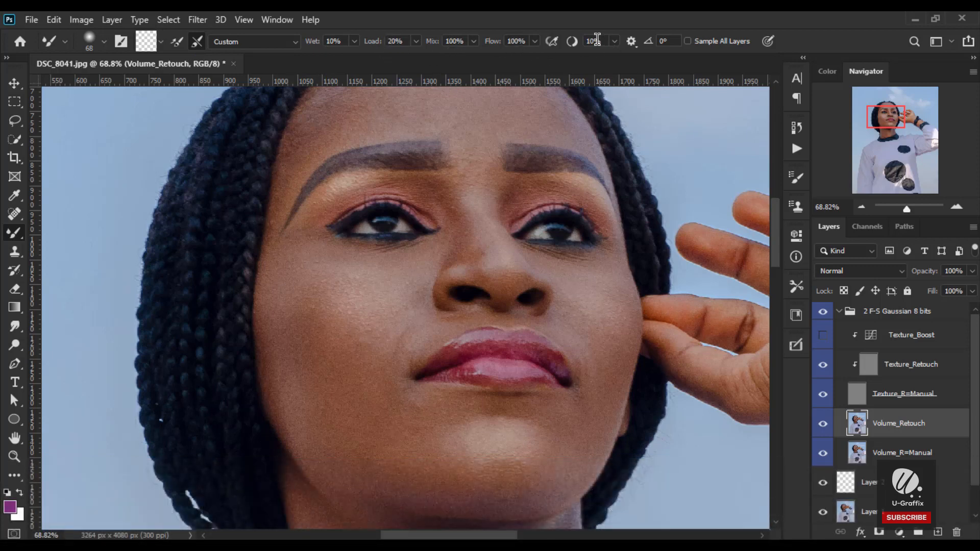
{"action": "left_click", "coordinate": [615, 42]}
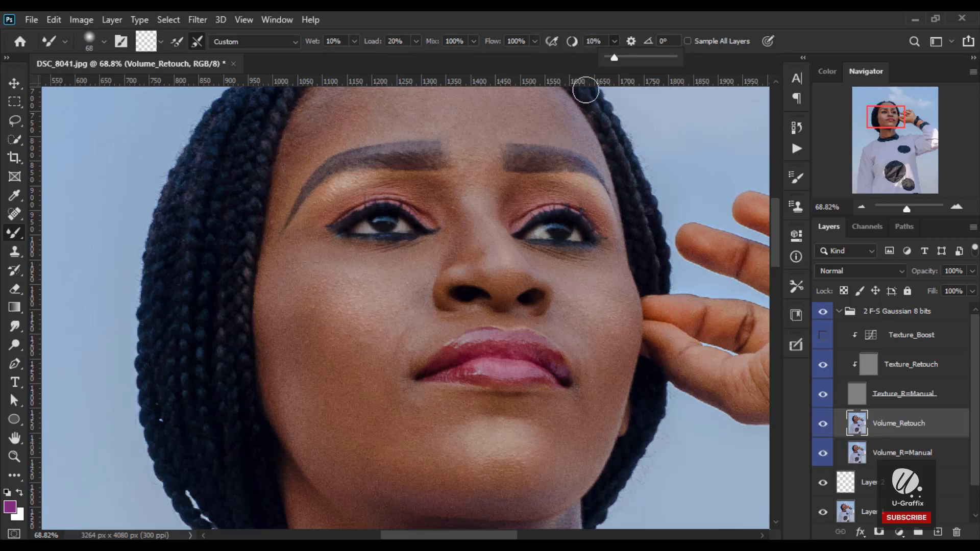
{"action": "left_click", "coordinate": [779, 234]}
{"action": "scroll", "coordinate": [779, 222], "scroll_direction": "up", "scroll_amount": 3}
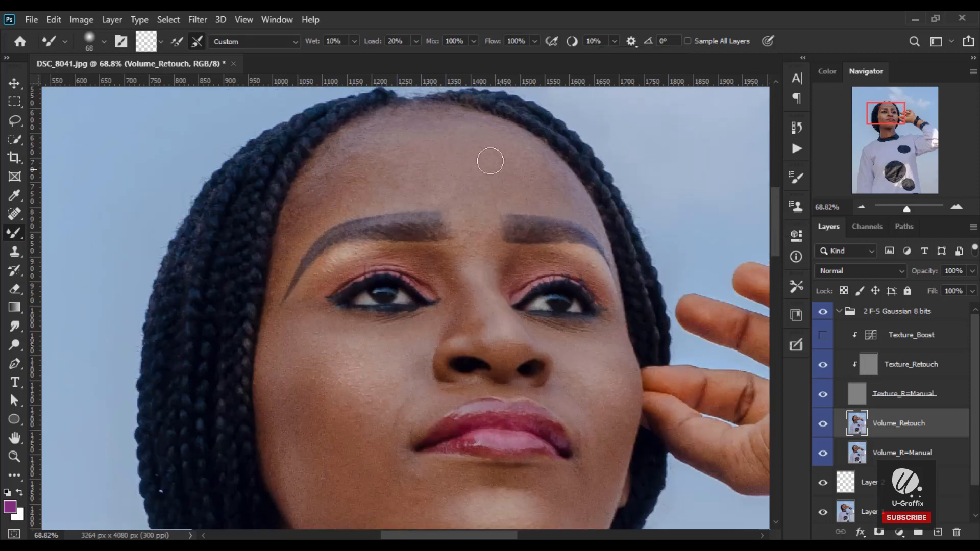
{"action": "mouse_move", "coordinate": [421, 152]}
{"action": "left_mouse_down"}
{"action": "mouse_move", "coordinate": [441, 163]}
{"action": "mouse_move", "coordinate": [442, 152]}
{"action": "mouse_move", "coordinate": [459, 148]}
{"action": "mouse_move", "coordinate": [365, 160]}
{"action": "mouse_move", "coordinate": [414, 139]}
{"action": "mouse_move", "coordinate": [468, 153]}
{"action": "mouse_move", "coordinate": [454, 167]}
{"action": "mouse_move", "coordinate": [525, 184]}
{"action": "mouse_move", "coordinate": [485, 159]}
{"action": "mouse_move", "coordinate": [418, 144]}
{"action": "mouse_move", "coordinate": [503, 164]}
{"action": "mouse_move", "coordinate": [475, 186]}
{"action": "mouse_move", "coordinate": [443, 170]}
{"action": "mouse_move", "coordinate": [356, 157]}
{"action": "mouse_move", "coordinate": [319, 201]}
{"action": "mouse_move", "coordinate": [344, 175]}
{"action": "left_mouse_up"}
- Smooth the forehead, face and nose tones on the Volume_Retouch layer, using a 112 px Mixer Brush for the larger areas
{"action": "scroll", "coordinate": [352, 176], "scroll_direction": "down", "scroll_amount": 2}
{"action": "right_click", "coordinate": [404, 187], "text": "alt"}
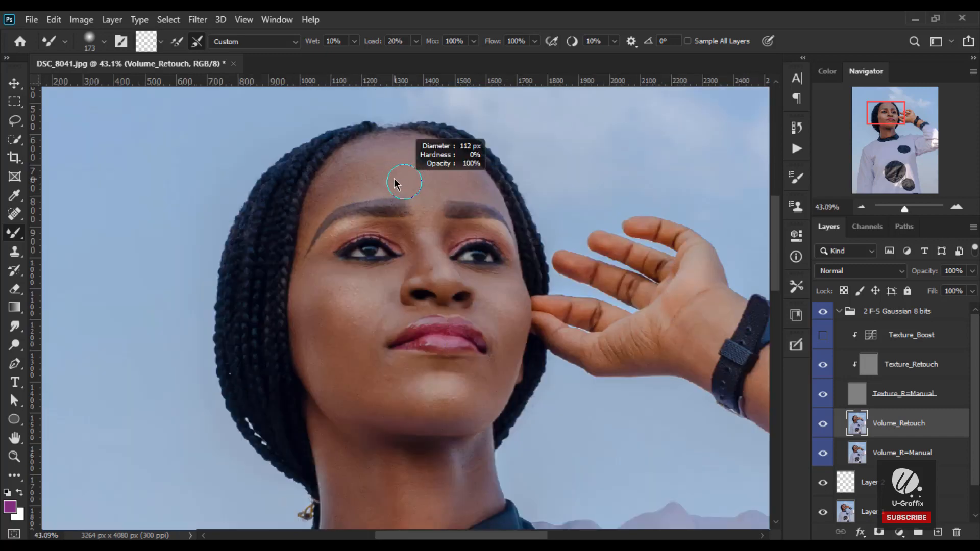
{"action": "right_click", "coordinate": [393, 182]}
{"action": "left_click", "coordinate": [426, 151]}
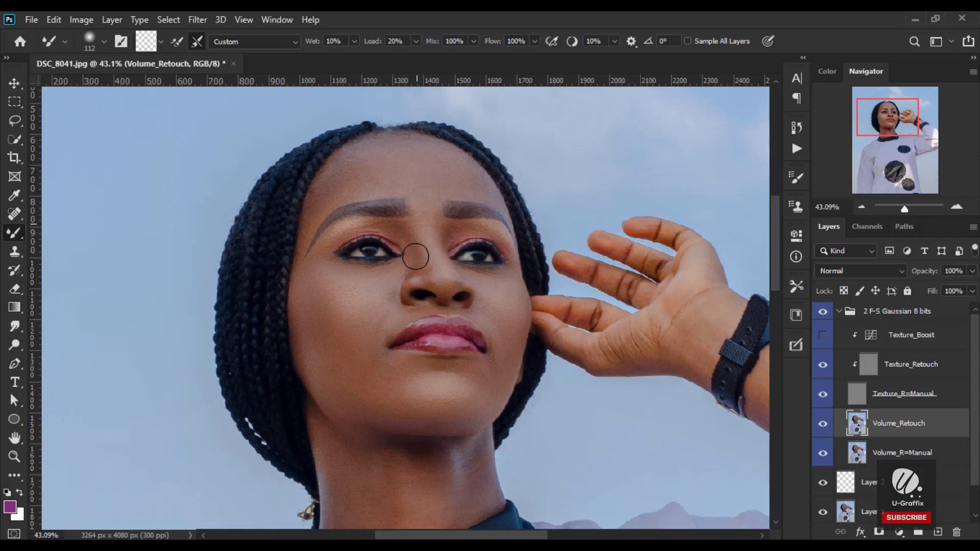
{"action": "left_click_drag", "start_coordinate": [439, 281], "coordinate": [428, 283]}
- Smooth the neck skin with a 191 px Mixer Brush and the raised hand with a 92 px one
{"action": "scroll", "coordinate": [379, 277], "scroll_direction": "down", "scroll_amount": 6}
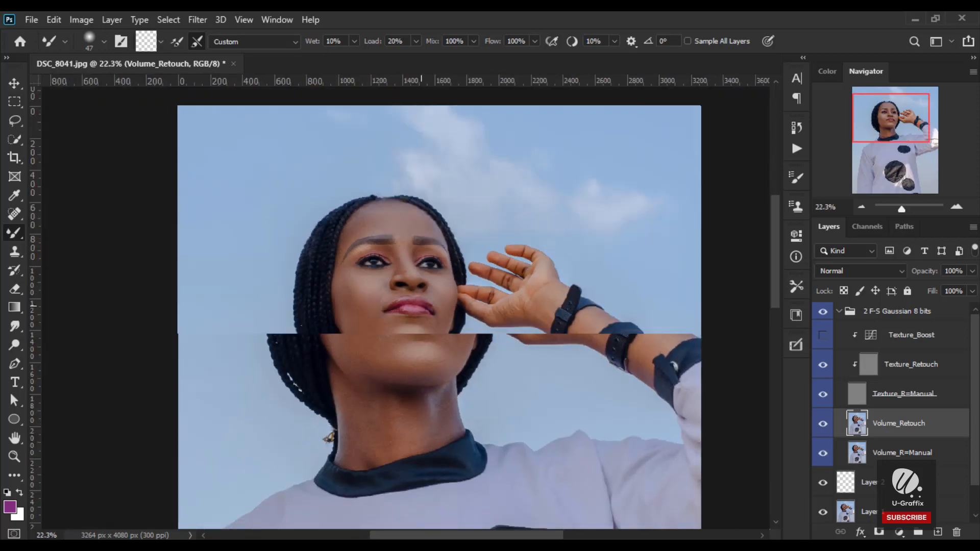
{"action": "left_click_drag", "start_coordinate": [366, 385], "coordinate": [365, 389]}
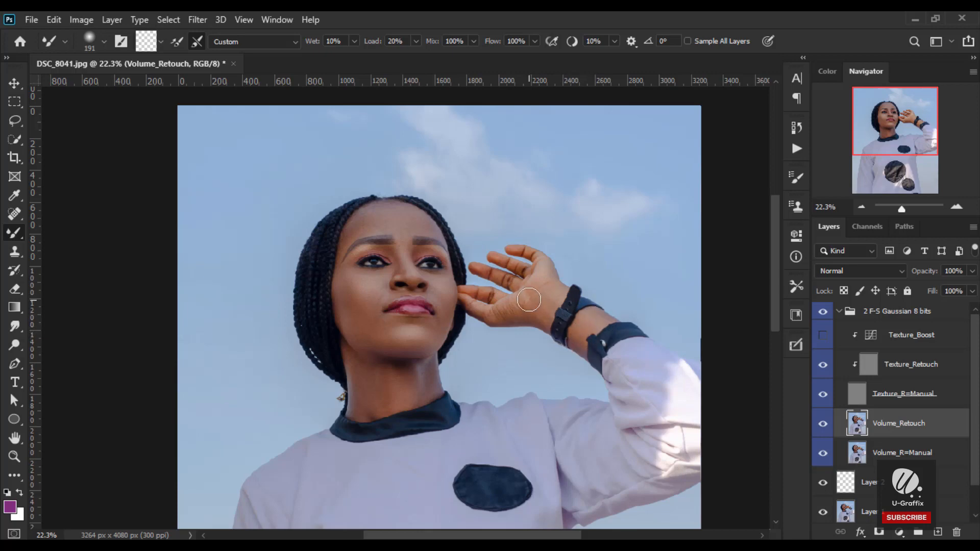
{"action": "right_click", "coordinate": [548, 295], "text": "alt"}
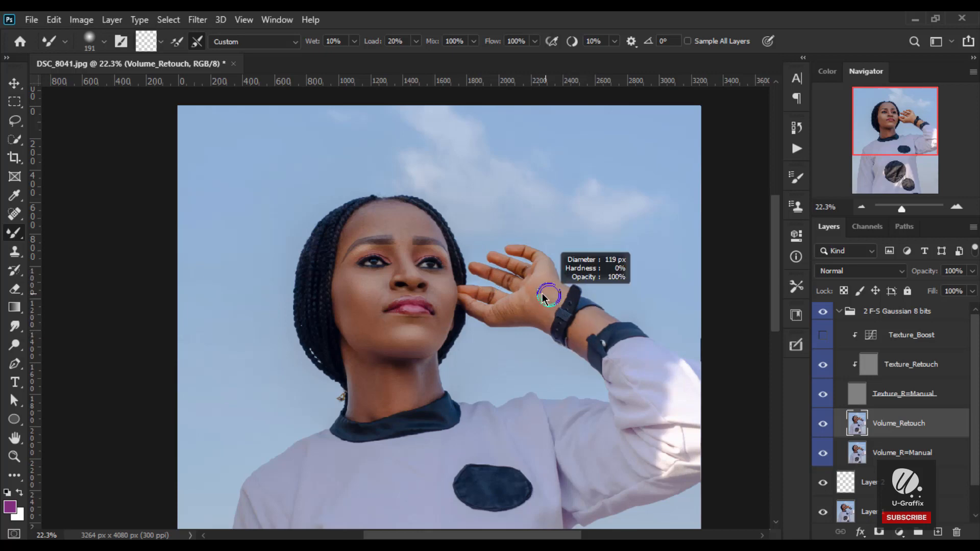
{"action": "left_click_drag", "start_coordinate": [543, 296], "coordinate": [541, 296]}
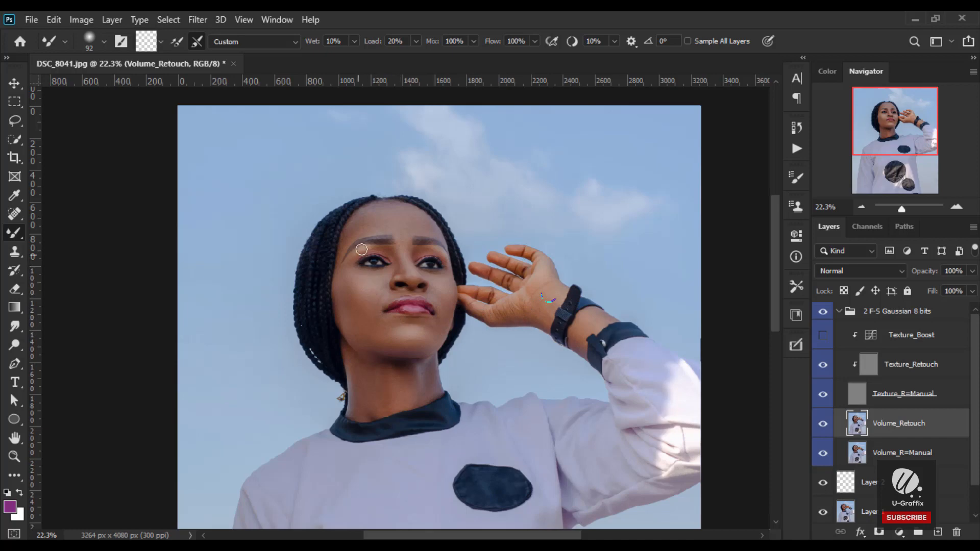
- Collapse the 2 F-S Gaussian 8 bits group and compare the portrait with it hidden and shown, both close up and as a whole
{"action": "scroll", "coordinate": [365, 235], "scroll_direction": "up", "scroll_amount": 6}
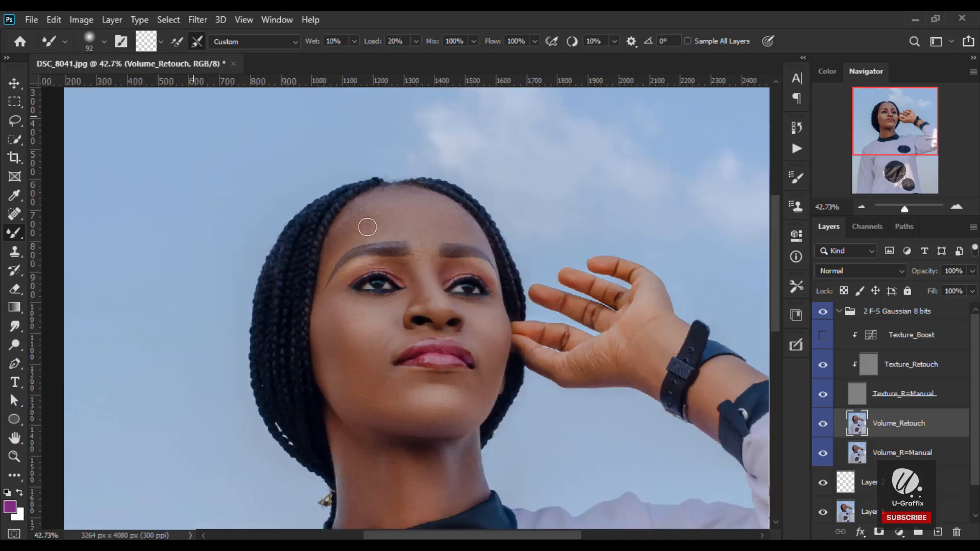
{"action": "scroll", "coordinate": [367, 227], "scroll_direction": "up", "scroll_amount": 2}
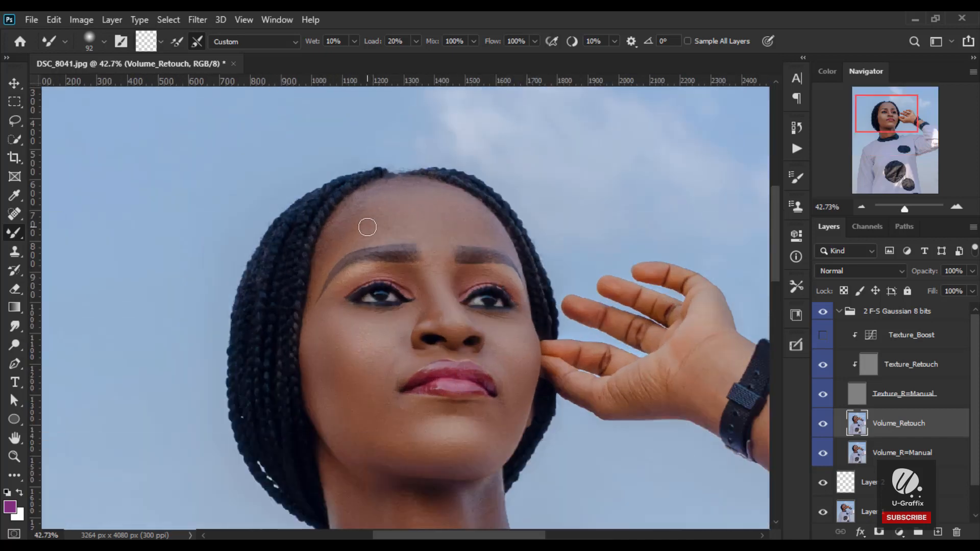
{"action": "left_click", "coordinate": [840, 316]}
{"action": "scroll", "coordinate": [436, 220], "scroll_direction": "down", "scroll_amount": 6}
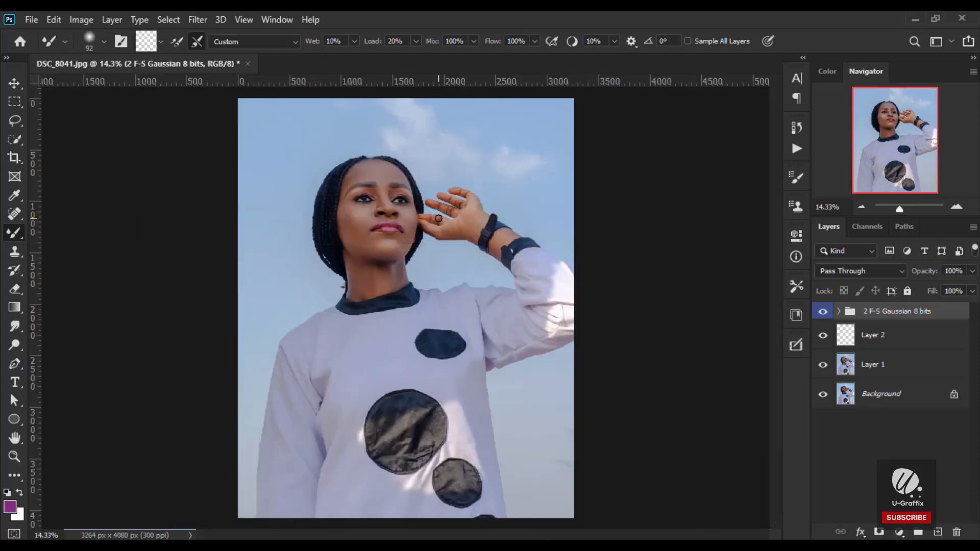
{"action": "left_click", "coordinate": [824, 314]}
{"action": "scroll", "coordinate": [345, 157], "scroll_direction": "up", "scroll_amount": 2}
{"action": "scroll", "coordinate": [344, 157], "scroll_direction": "up", "scroll_amount": 4}
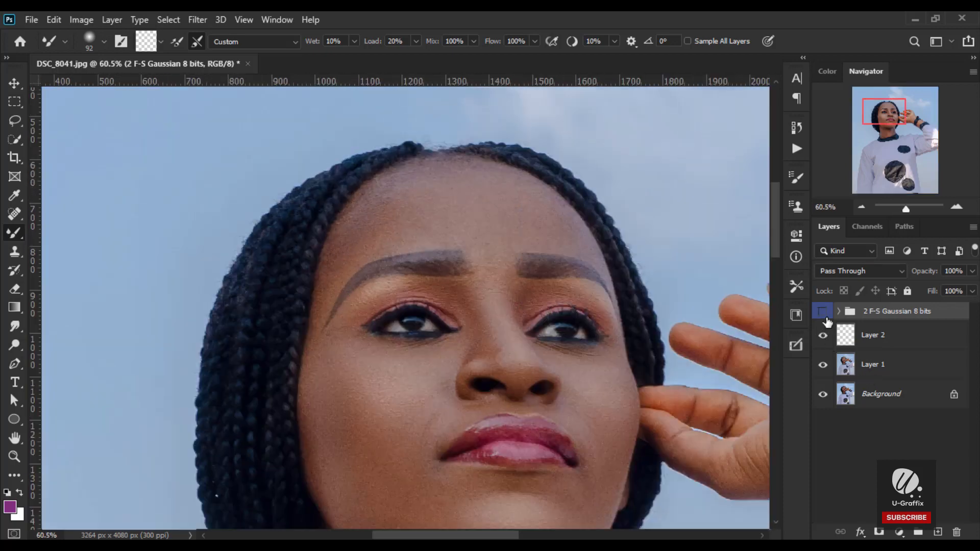
{"action": "left_click", "coordinate": [824, 313]}
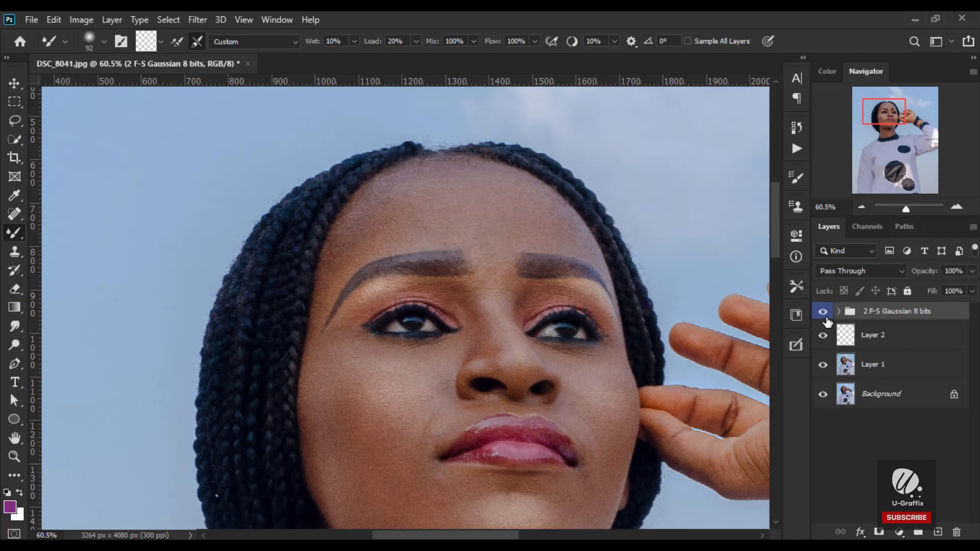
{"action": "scroll", "coordinate": [397, 203], "scroll_direction": "down", "scroll_amount": 3}
{"action": "scroll", "coordinate": [396, 203], "scroll_direction": "down", "scroll_amount": 4}
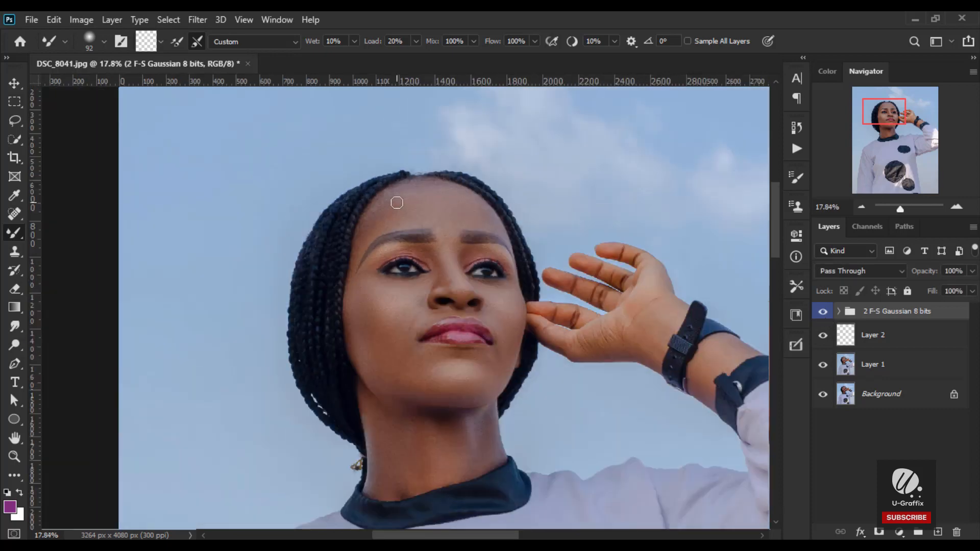
{"action": "scroll", "coordinate": [399, 204], "scroll_direction": "up", "scroll_amount": 2}
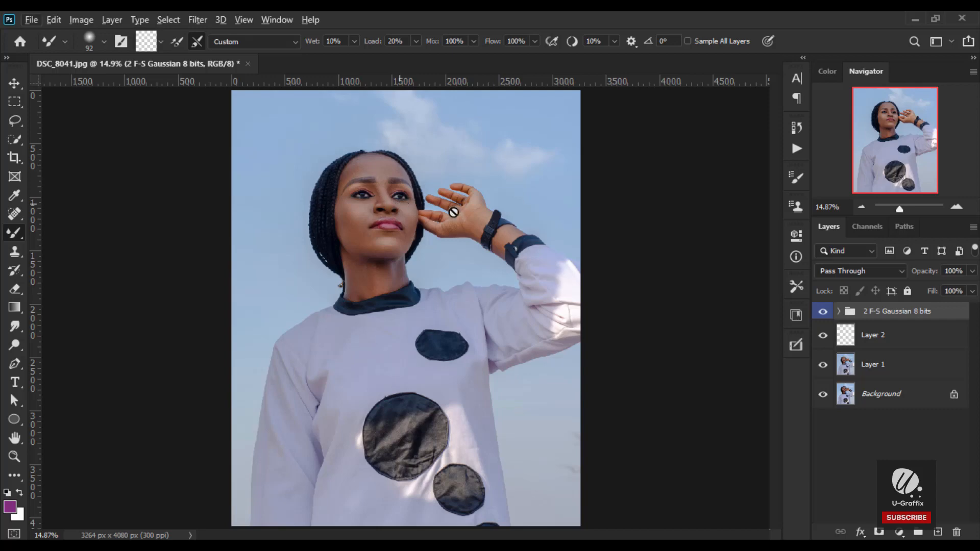
- Add a Curves-based dodge and burn setup with the Ultimate Retouch add-on
{"action": "left_click", "coordinate": [802, 349]}
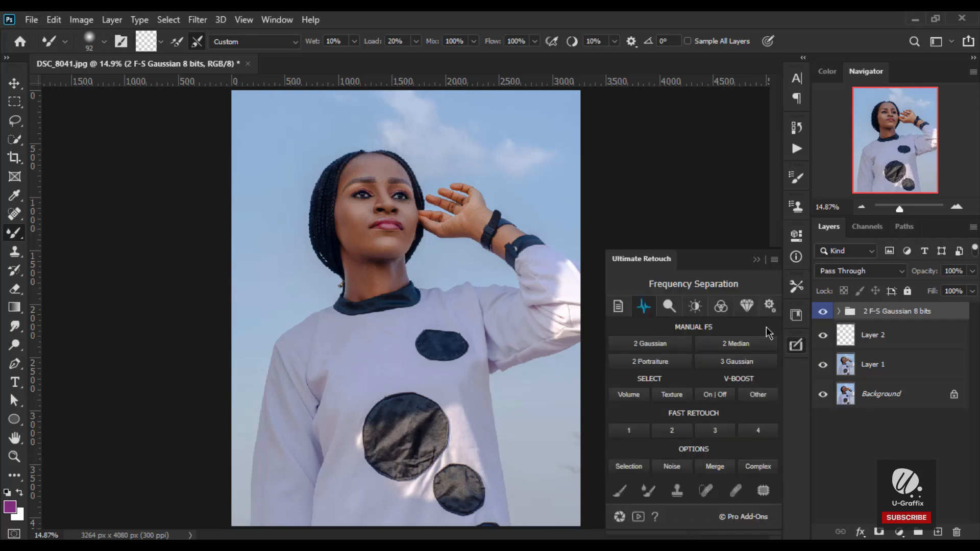
{"action": "left_click", "coordinate": [668, 305]}
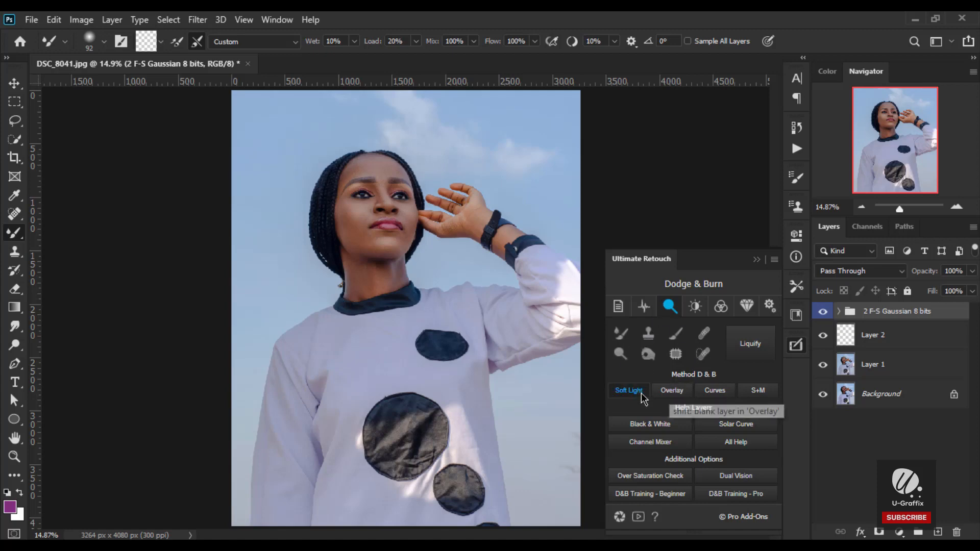
{"action": "left_click", "coordinate": [711, 397]}
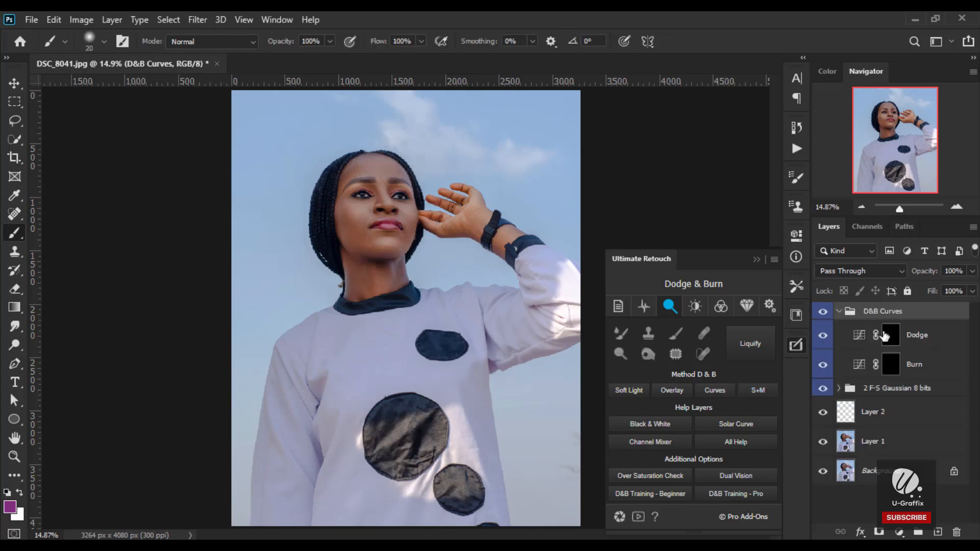
- Paint a white highlight down the nose bridge on the Dodge layer mask, undoing the stroke that is too wide
{"action": "left_click", "coordinate": [886, 336]}
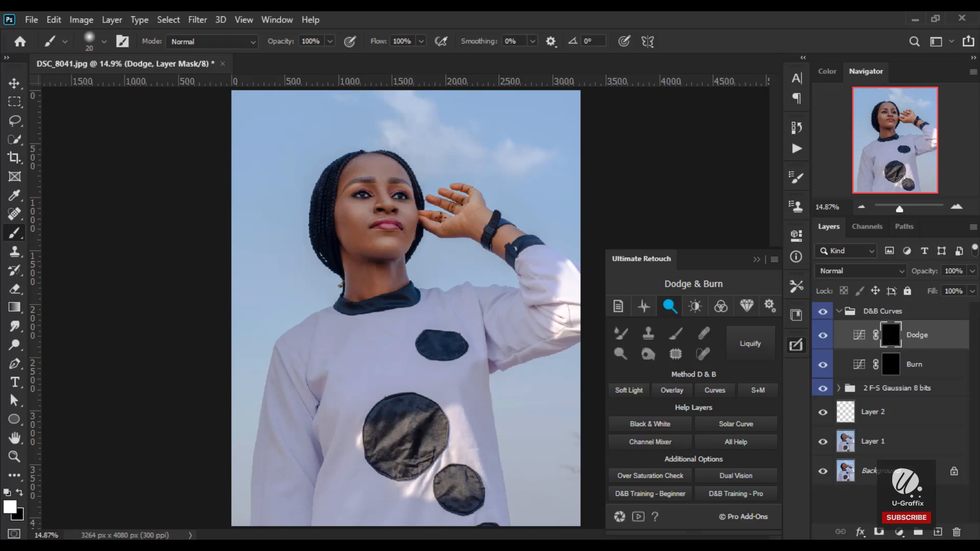
{"action": "scroll", "coordinate": [369, 146], "scroll_direction": "up", "scroll_amount": 5}
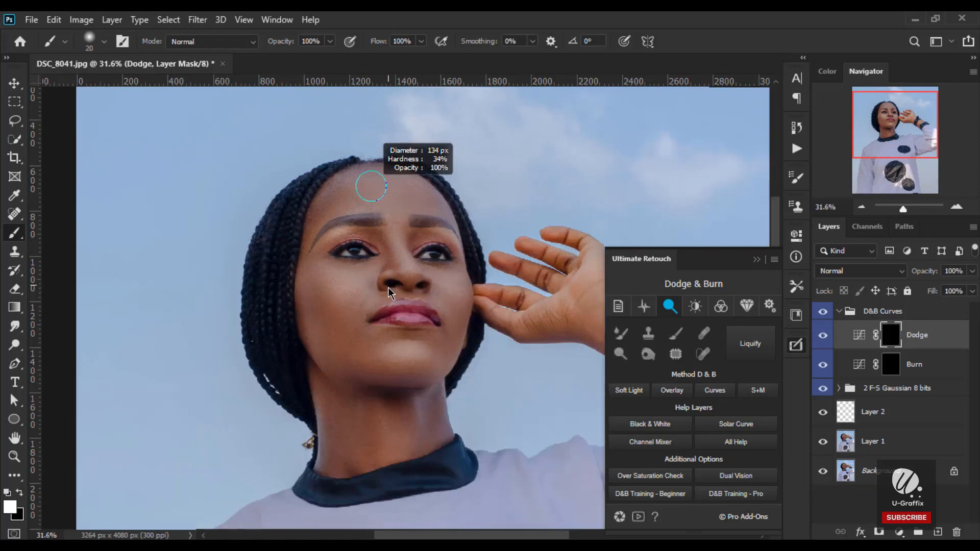
{"action": "mouse_move", "coordinate": [387, 287]}
{"action": "left_mouse_down"}
{"action": "mouse_move", "coordinate": [385, 263]}
{"action": "mouse_move", "coordinate": [388, 304]}
{"action": "left_mouse_up"}
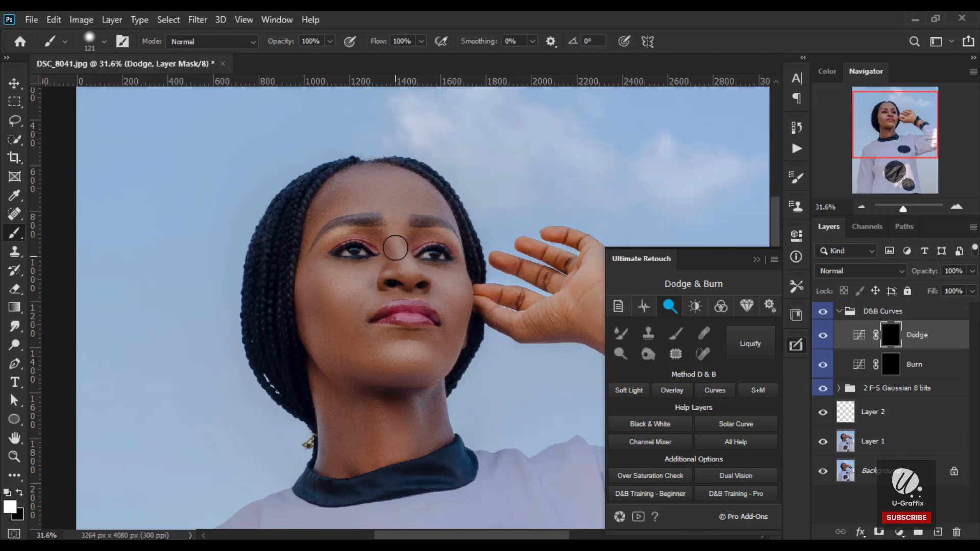
{"action": "mouse_move", "coordinate": [397, 250]}
{"action": "left_mouse_down"}
{"action": "mouse_move", "coordinate": [408, 270]}
{"action": "mouse_move", "coordinate": [398, 244]}
{"action": "mouse_move", "coordinate": [414, 267]}
{"action": "mouse_move", "coordinate": [411, 242]}
{"action": "mouse_move", "coordinate": [412, 255]}
{"action": "left_mouse_up"}
{"action": "key", "text": "ctrl+z"}
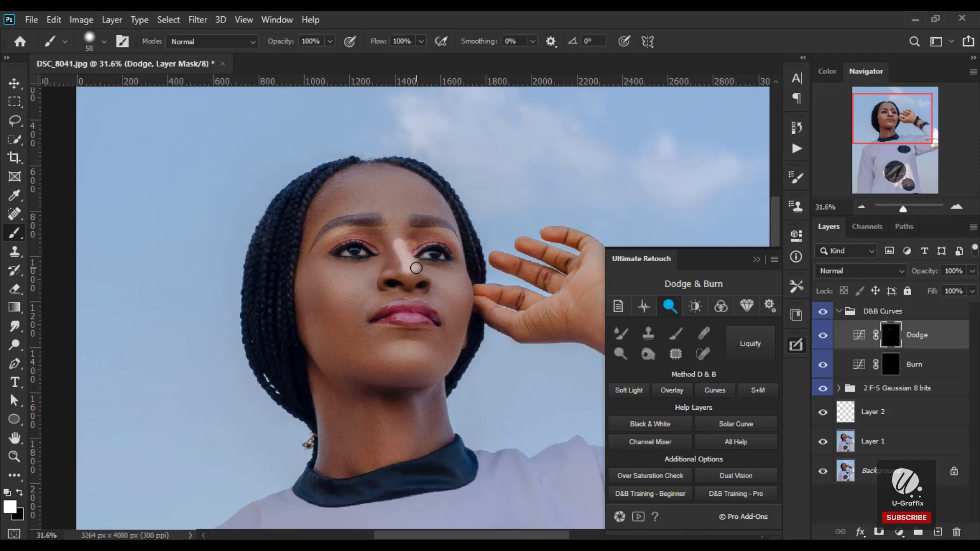
- Trim the nose bridge highlight with a 58 px black brush and brighten the nose tip and side with a 26 px white brush
{"action": "key", "text": "x"}
{"action": "left_click_drag", "start_coordinate": [416, 253], "coordinate": [413, 236]}
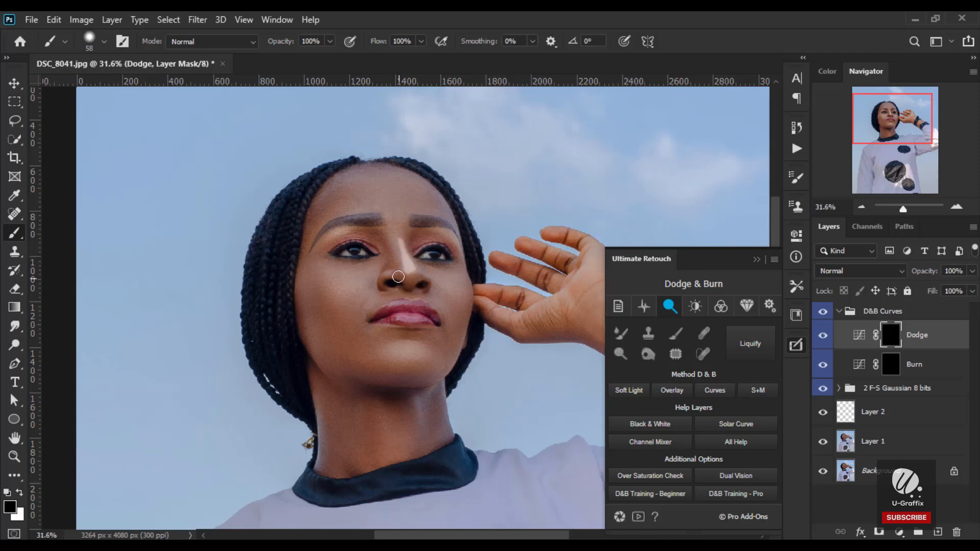
{"action": "right_click", "coordinate": [402, 274], "text": "alt"}
{"action": "key", "text": "x"}
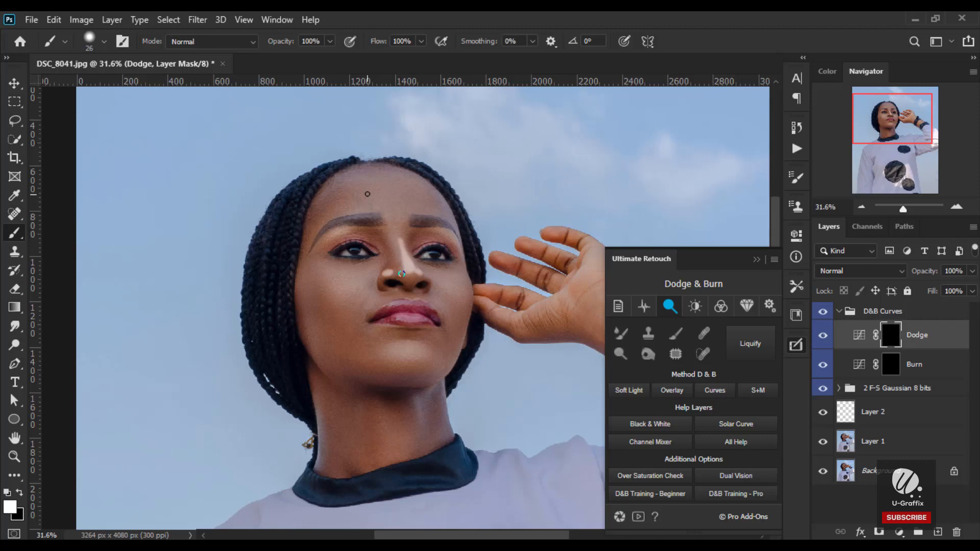
- Paint a highlight across the middle of the forehead on the Dodge mask with a 102 px white brush
{"action": "scroll", "coordinate": [367, 194], "scroll_direction": "down", "scroll_amount": 1}
{"action": "right_click", "coordinate": [380, 204], "text": "alt"}
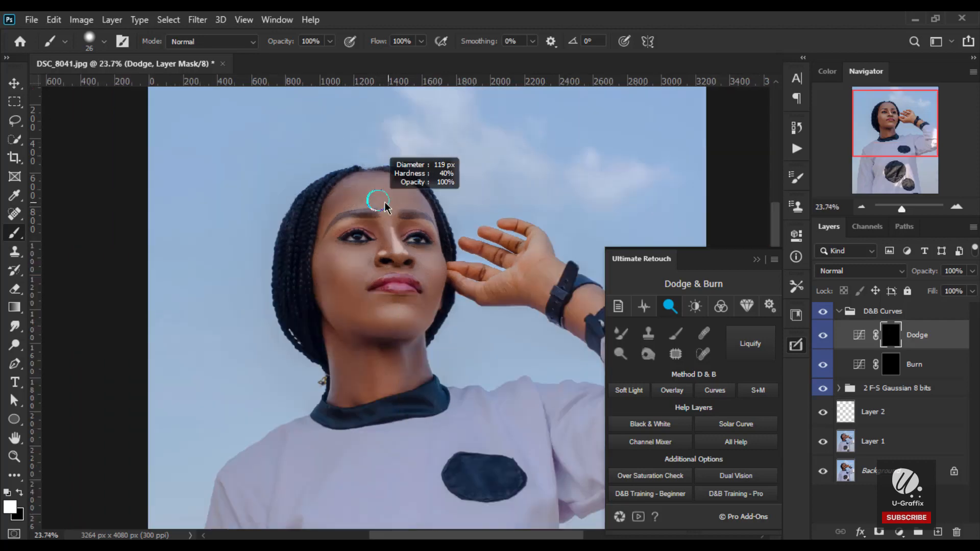
{"action": "mouse_move", "coordinate": [376, 201]}
{"action": "left_mouse_down"}
{"action": "mouse_move", "coordinate": [364, 196]}
{"action": "mouse_move", "coordinate": [378, 185]}
{"action": "mouse_move", "coordinate": [402, 201]}
{"action": "mouse_move", "coordinate": [373, 197]}
{"action": "left_mouse_up"}
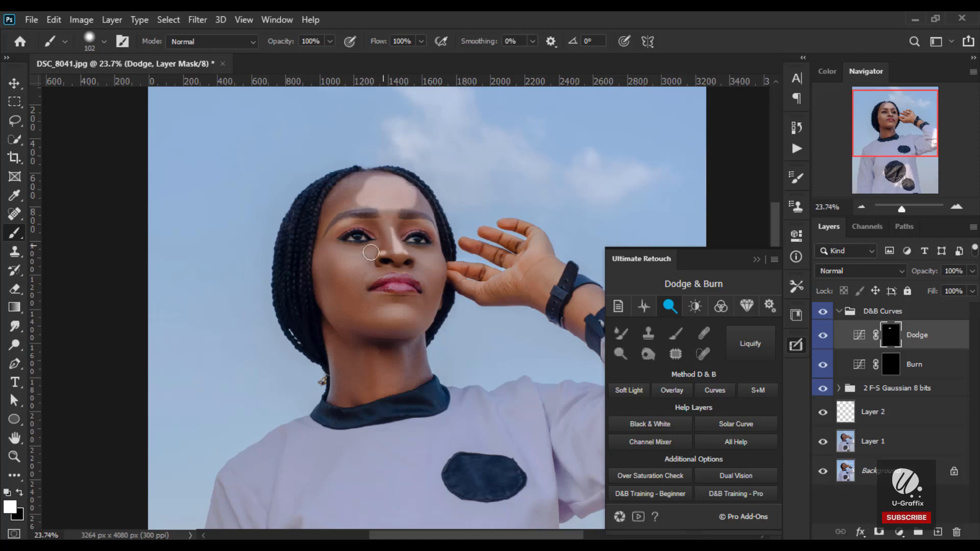
- Paint white highlights on both cheeks, the chin and the side of the neck on the Dodge mask with a 68 px brush
{"action": "right_click", "coordinate": [343, 259], "text": "alt"}
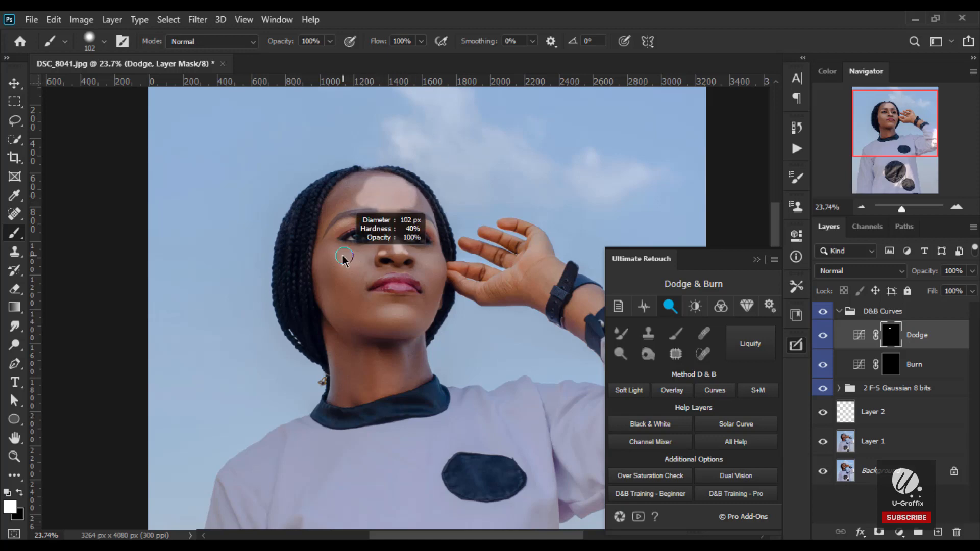
{"action": "left_click", "coordinate": [340, 254]}
{"action": "mouse_move", "coordinate": [355, 268]}
{"action": "left_mouse_down"}
{"action": "mouse_move", "coordinate": [365, 252]}
{"action": "mouse_move", "coordinate": [345, 253]}
{"action": "mouse_move", "coordinate": [350, 259]}
{"action": "left_mouse_up"}
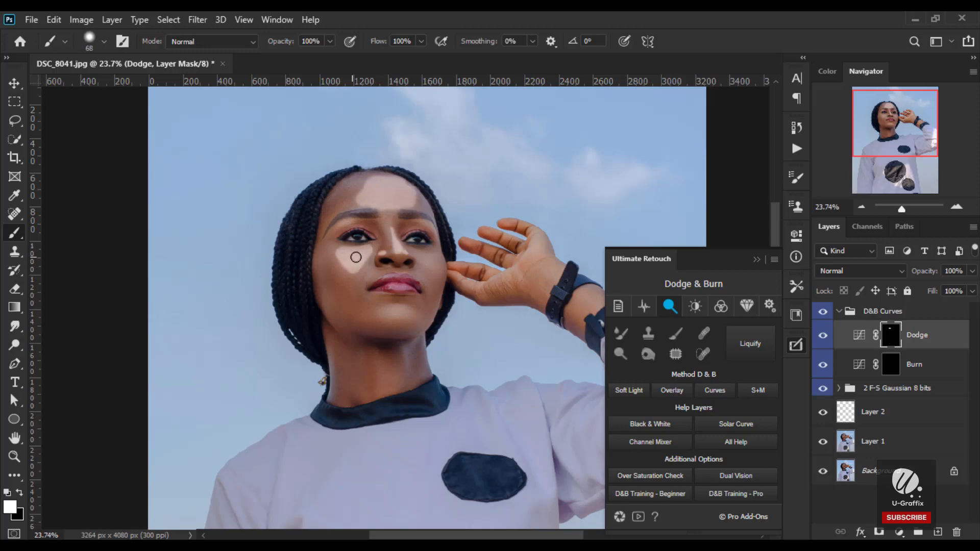
{"action": "left_click_drag", "start_coordinate": [388, 311], "coordinate": [414, 314]}
{"action": "mouse_move", "coordinate": [421, 259]}
{"action": "left_mouse_down"}
{"action": "mouse_move", "coordinate": [438, 273]}
{"action": "mouse_move", "coordinate": [421, 255]}
{"action": "mouse_move", "coordinate": [438, 253]}
{"action": "left_mouse_up"}
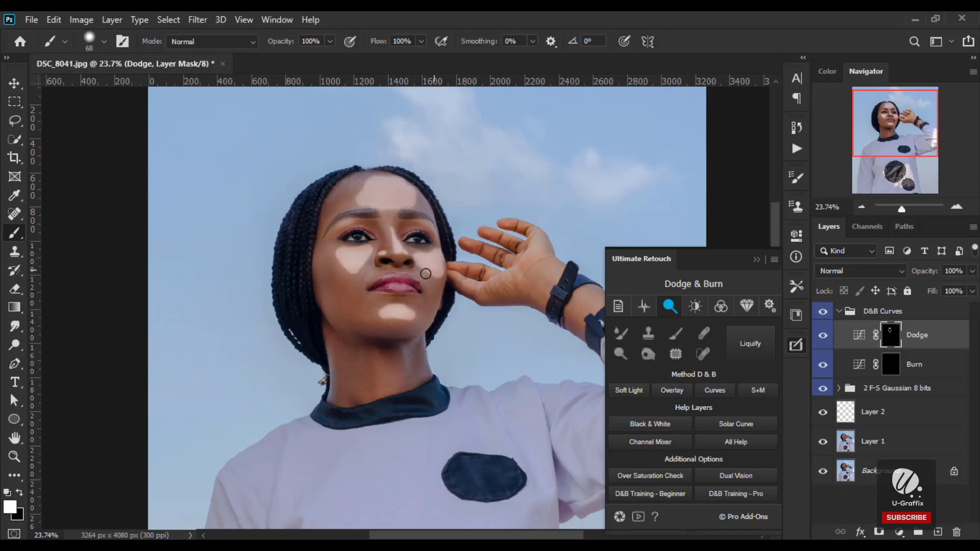
{"action": "left_click_drag", "start_coordinate": [413, 366], "coordinate": [410, 349]}
- Paint white highlights at the outer brow bones above both eyes on the Dodge layer mask
{"action": "key", "text": "alt+bracketleft"}
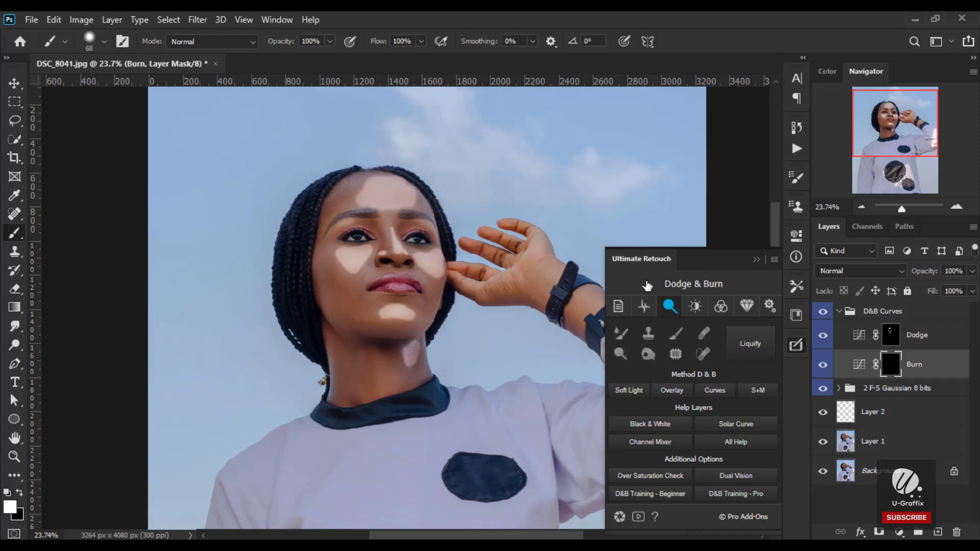
{"action": "key", "text": "alt+bracketright"}
{"action": "left_click_drag", "start_coordinate": [342, 222], "coordinate": [425, 225]}
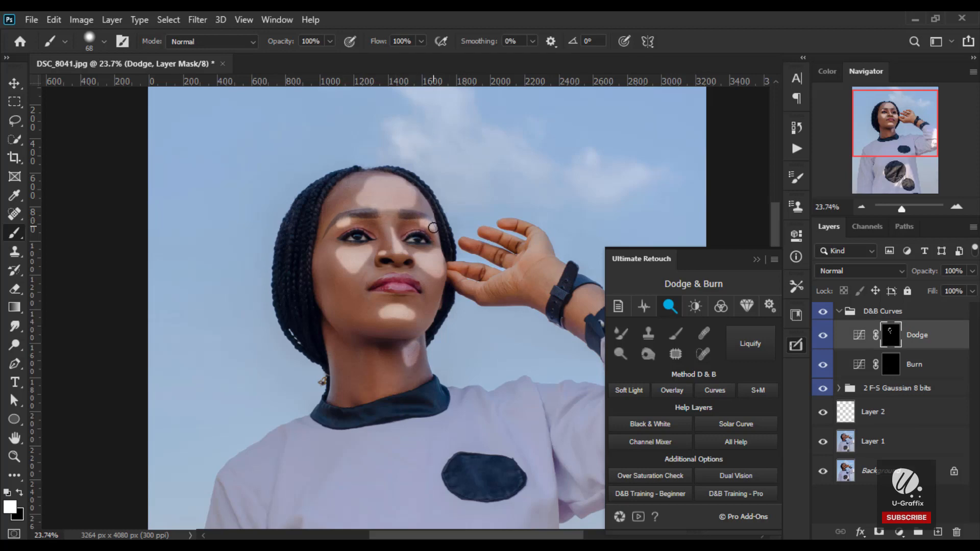
- Paint a white stroke under the chin on the Burn layer mask to deepen the jaw shadow
{"action": "key", "text": "x"}
{"action": "scroll", "coordinate": [339, 199], "scroll_direction": "down", "scroll_amount": 1}
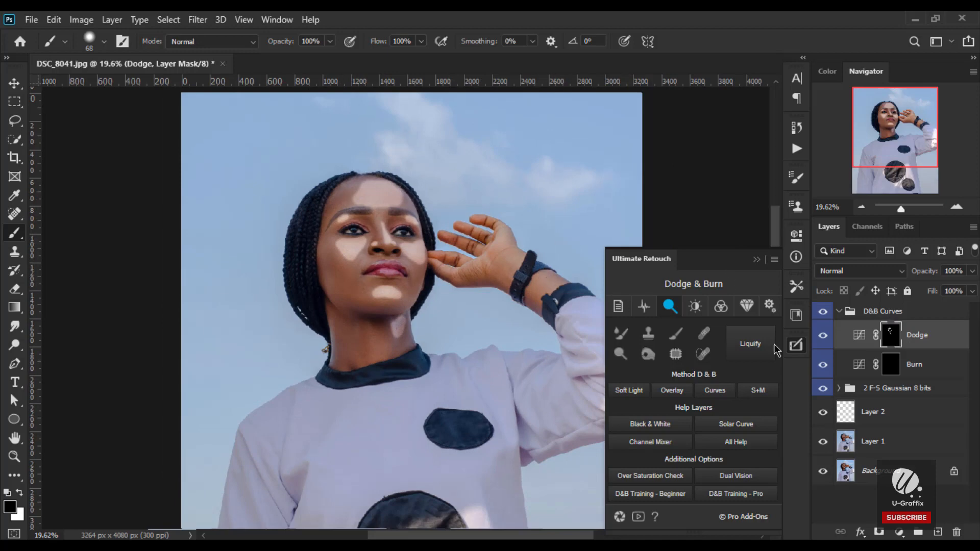
{"action": "left_click", "coordinate": [908, 365]}
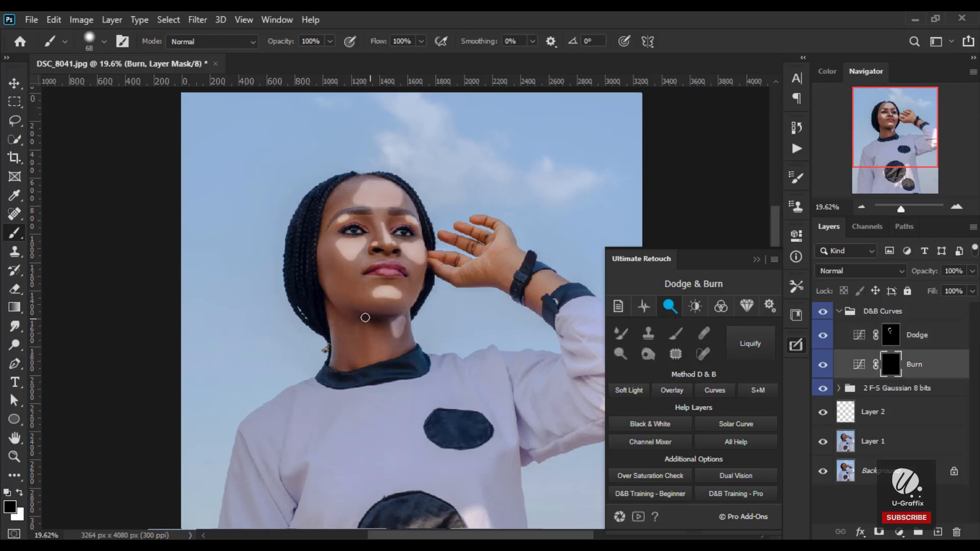
{"action": "key", "text": "x"}
{"action": "left_click_drag", "start_coordinate": [373, 319], "coordinate": [387, 320]}
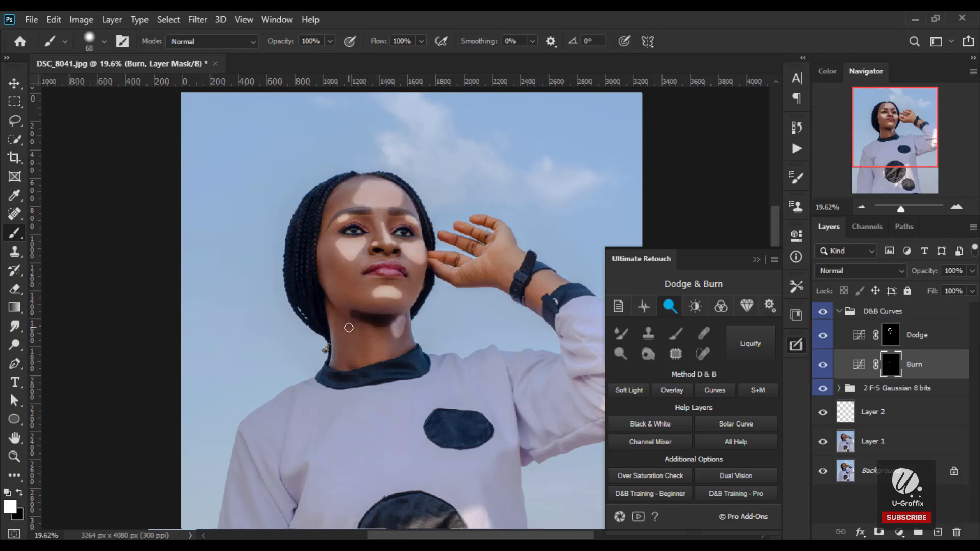
- Swap foreground and background colours and add white shadow strokes at the inner eye sockets and jaw corner on the Burn mask
{"action": "key", "text": "x"}
{"action": "key", "text": "x"}
{"action": "key", "text": "x"}
{"action": "key", "text": "x"}
{"action": "key", "text": "x"}
{"action": "key", "text": "x"}
{"action": "left_click", "coordinate": [20, 493]}
{"action": "left_click", "coordinate": [20, 492]}
{"action": "left_click", "coordinate": [21, 493]}
{"action": "left_click", "coordinate": [20, 492]}
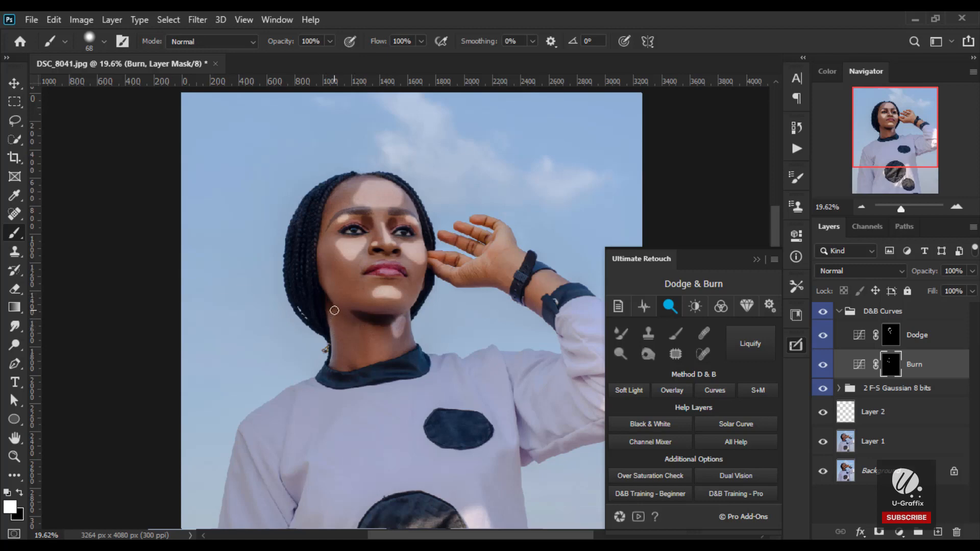
{"action": "key", "text": "x"}
- Soften the Dodge layer mask with a Gaussian Blur of 98.5 pixels radius
{"action": "scroll", "coordinate": [351, 310], "scroll_direction": "down", "scroll_amount": 2}
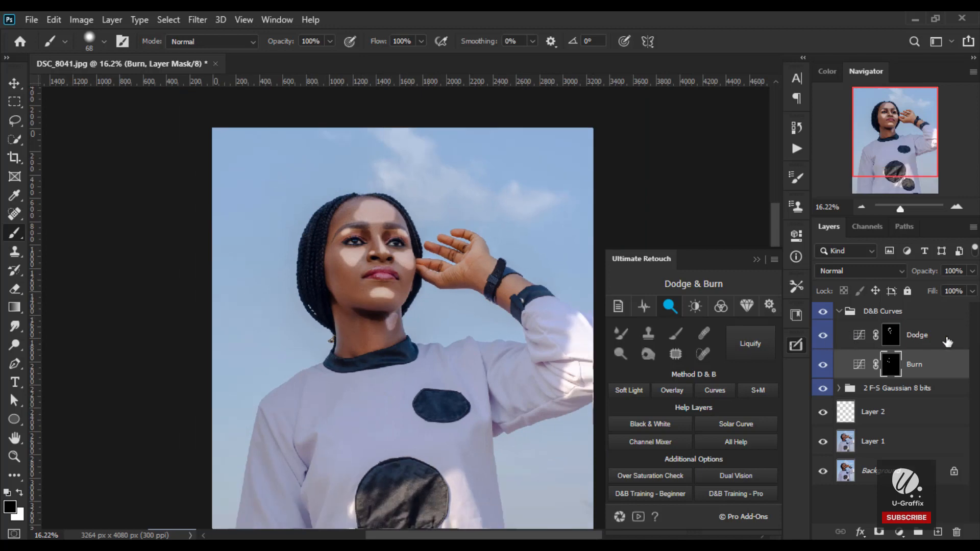
{"action": "scroll", "coordinate": [357, 204], "scroll_direction": "down", "scroll_amount": 1}
{"action": "key", "text": "alt+bracketright"}
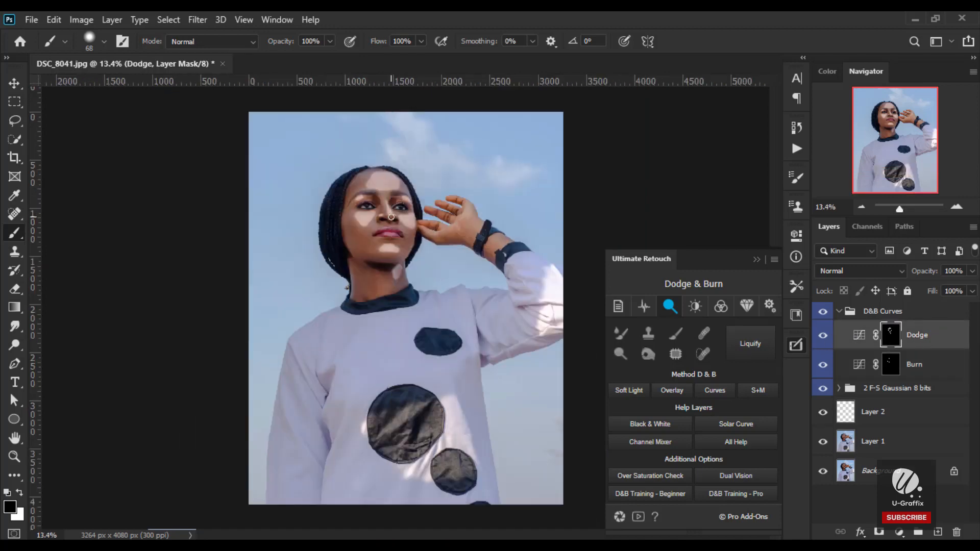
{"action": "scroll", "coordinate": [409, 313], "scroll_direction": "up", "scroll_amount": 1}
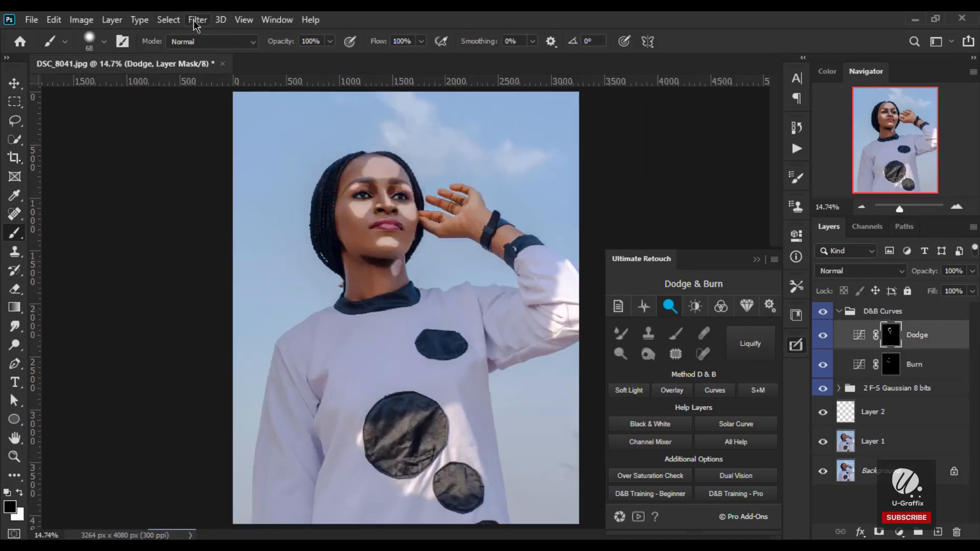
{"action": "left_click", "coordinate": [196, 20]}
{"action": "mouse_move", "coordinate": [252, 182]}
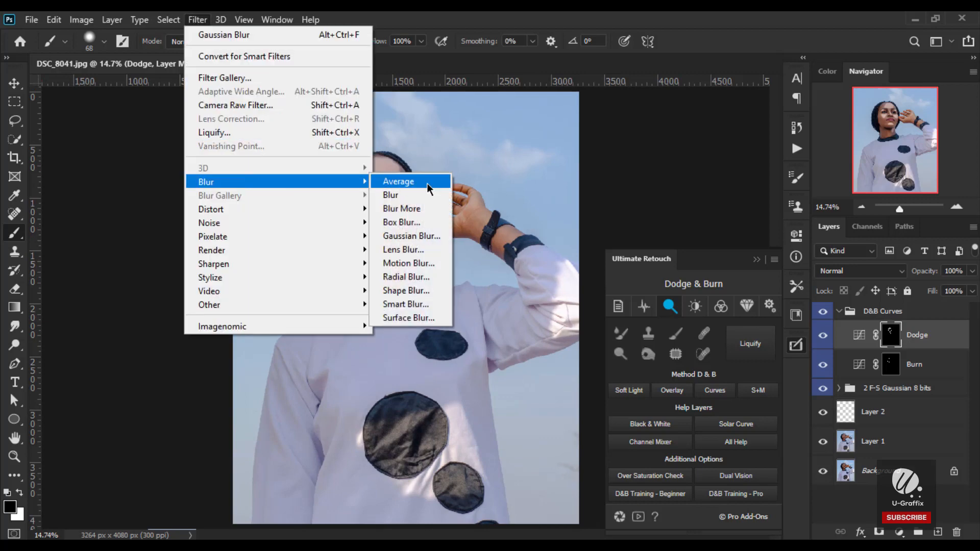
{"action": "left_click", "coordinate": [429, 234]}
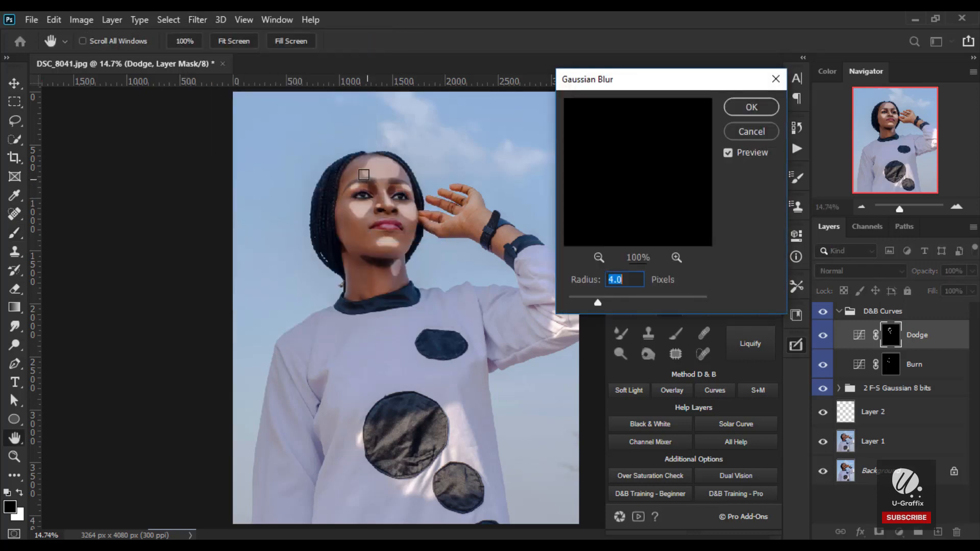
{"action": "left_click", "coordinate": [378, 191]}
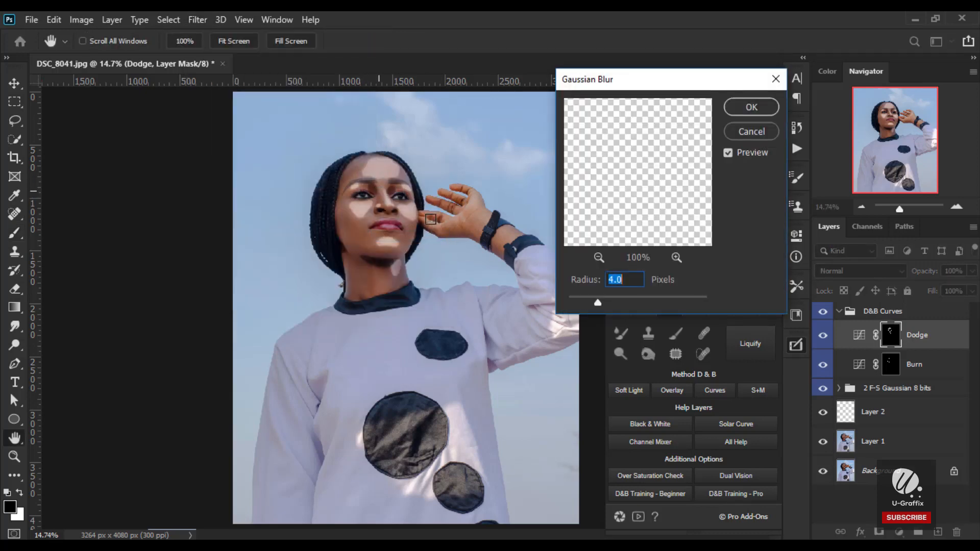
{"action": "left_click", "coordinate": [598, 257]}
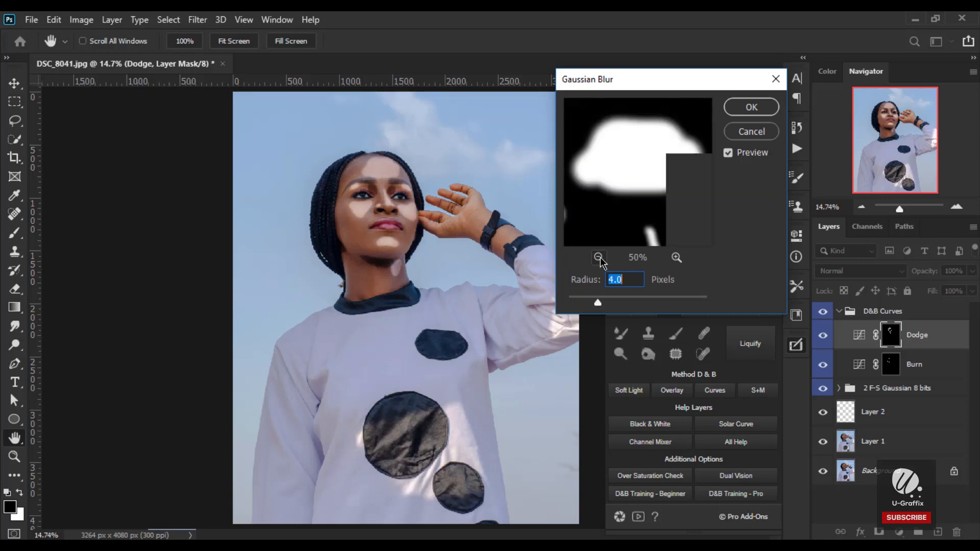
{"action": "left_click", "coordinate": [598, 258]}
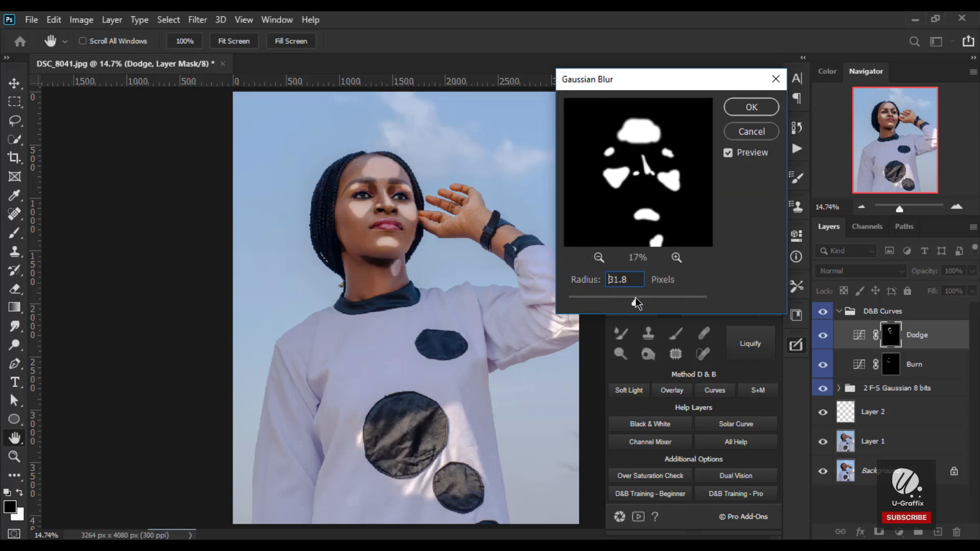
{"action": "left_click_drag", "start_coordinate": [635, 298], "coordinate": [659, 301]}
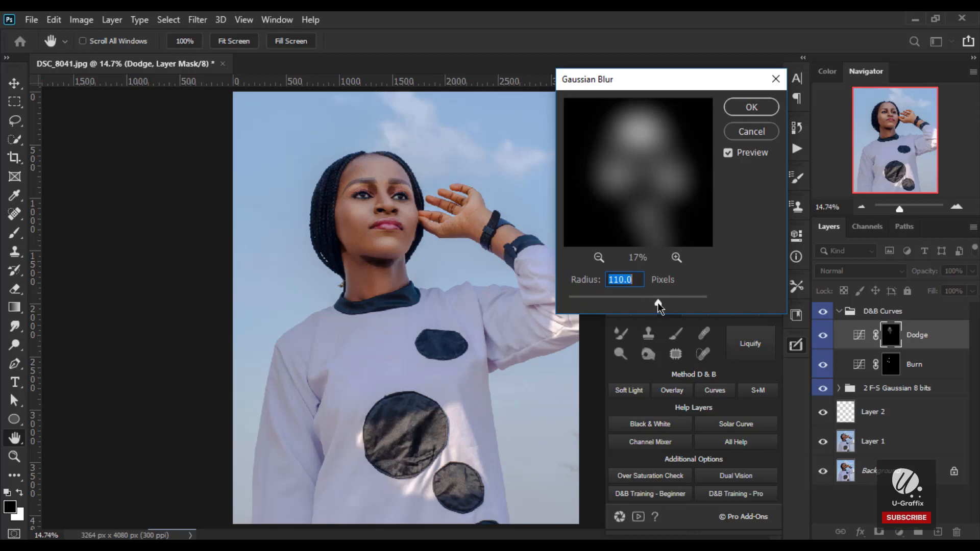
{"action": "left_click_drag", "start_coordinate": [657, 302], "coordinate": [657, 303]}
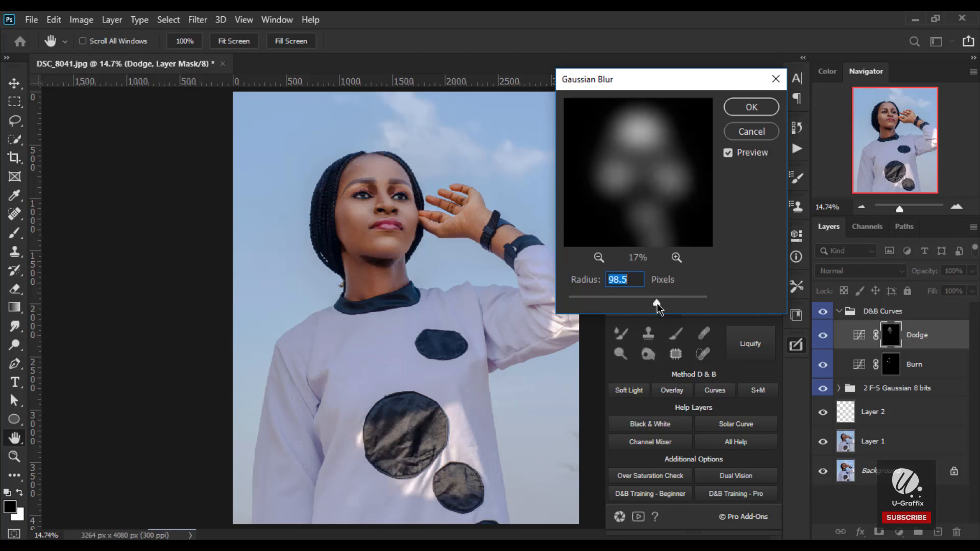
{"action": "left_click", "coordinate": [737, 110]}
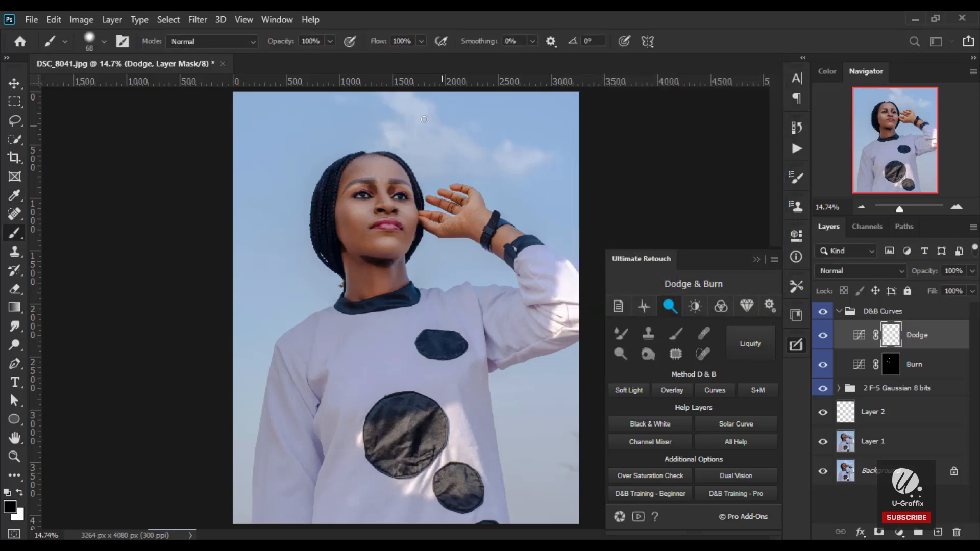
- Soften the Burn layer mask with a Gaussian Blur of 89.9 pixels radius
{"action": "left_click", "coordinate": [200, 21]}
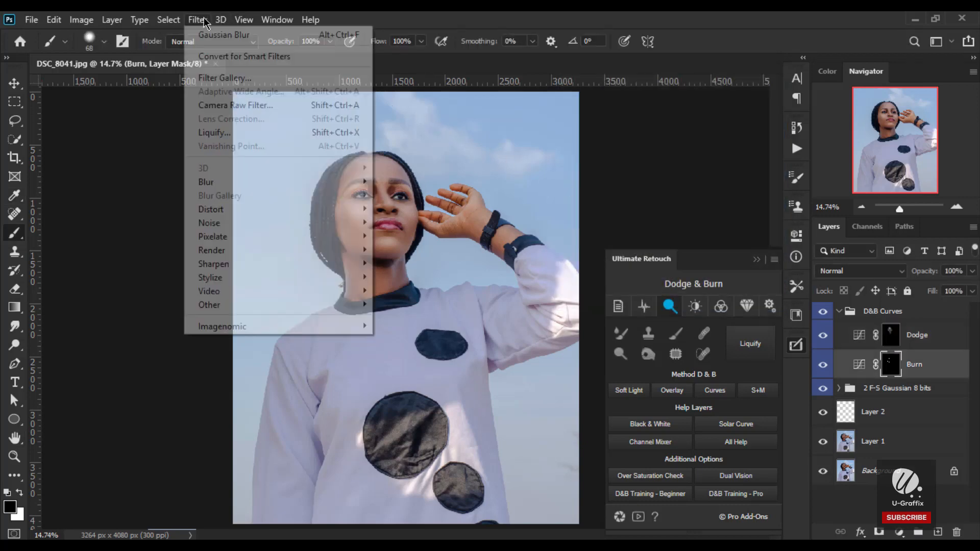
{"action": "mouse_move", "coordinate": [265, 182]}
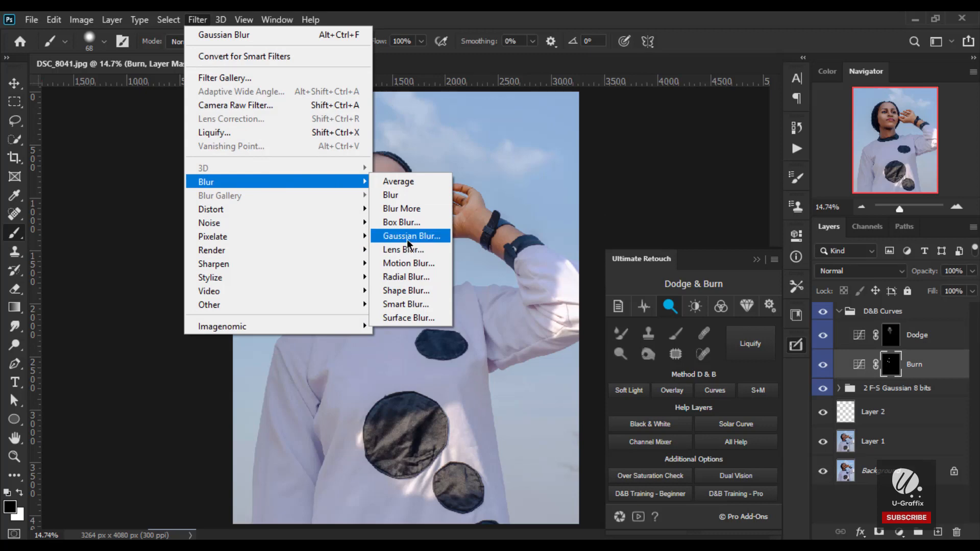
{"action": "left_click", "coordinate": [407, 236]}
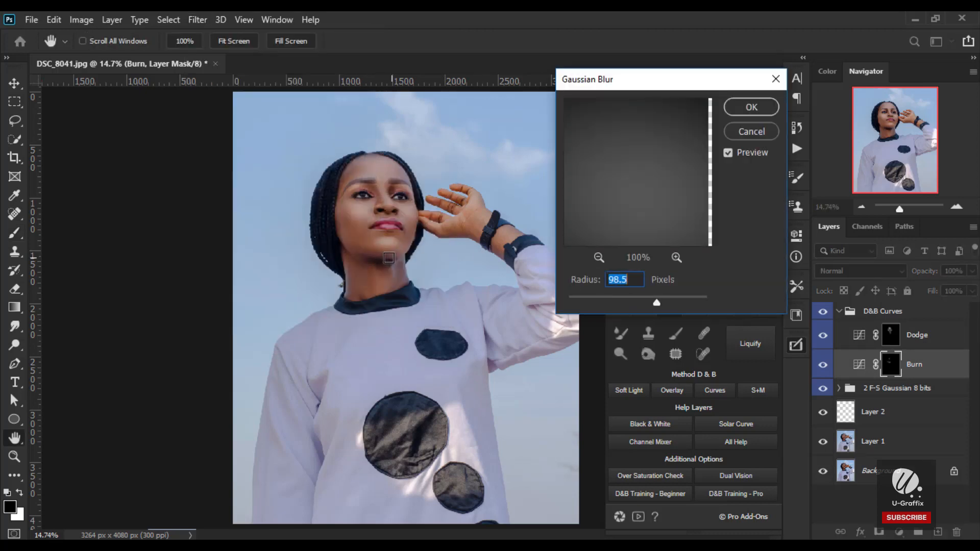
{"action": "left_click", "coordinate": [598, 257]}
{"action": "left_click", "coordinate": [599, 258]}
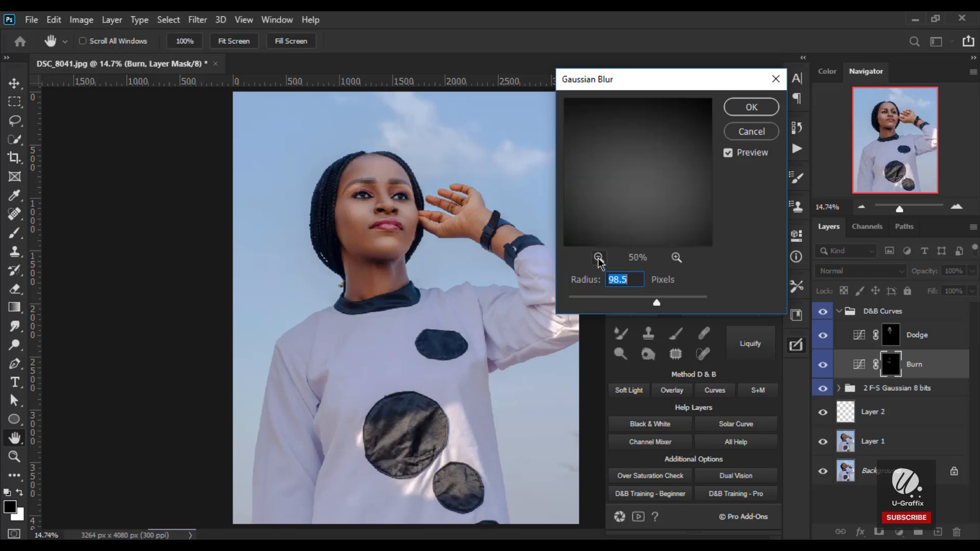
{"action": "left_click", "coordinate": [599, 258]}
{"action": "left_click", "coordinate": [598, 258]}
{"action": "left_click", "coordinate": [598, 257]}
{"action": "left_click_drag", "start_coordinate": [641, 213], "coordinate": [646, 240]}
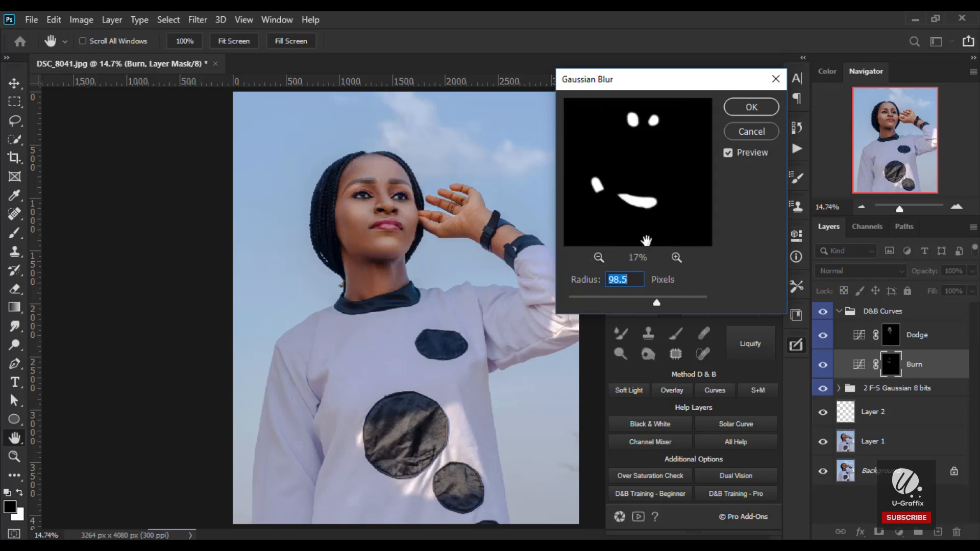
{"action": "left_click_drag", "start_coordinate": [656, 303], "coordinate": [653, 301]}
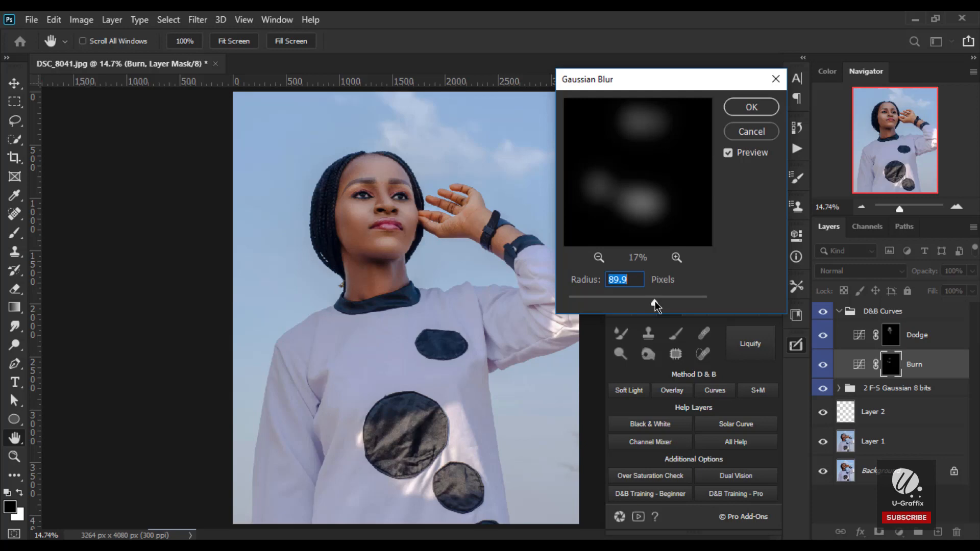
{"action": "left_click", "coordinate": [746, 113]}
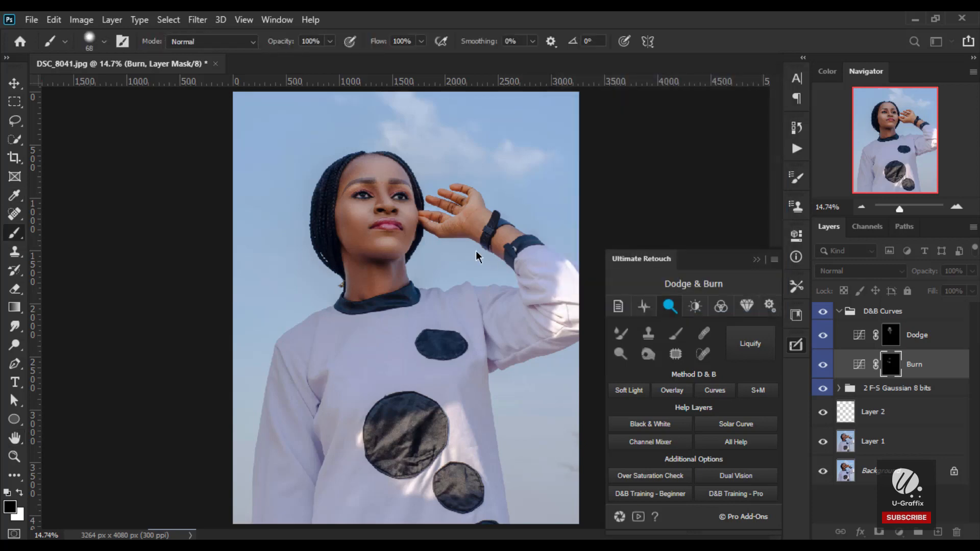
- Compare the face with the D&B Curves group hidden and shown
{"action": "left_click", "coordinate": [822, 312]}
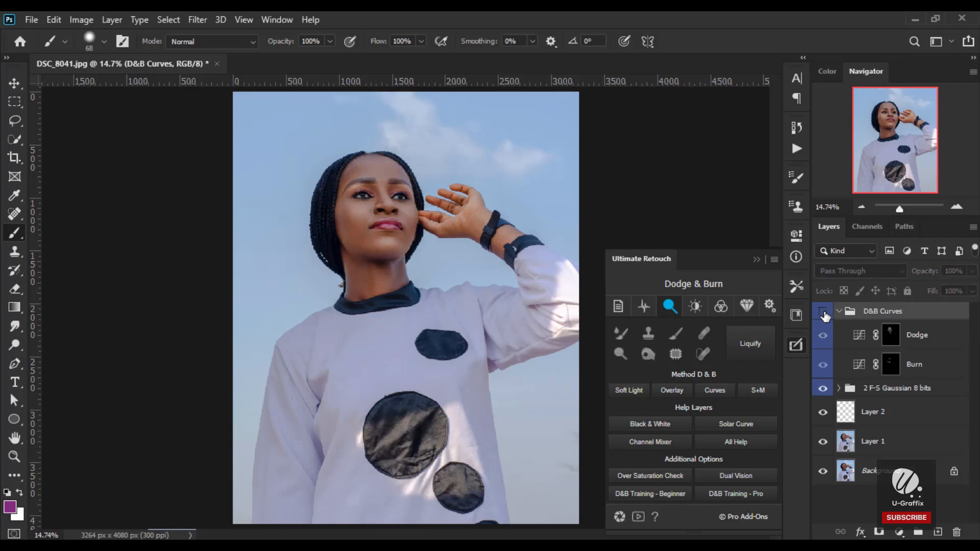
{"action": "left_click", "coordinate": [823, 312]}
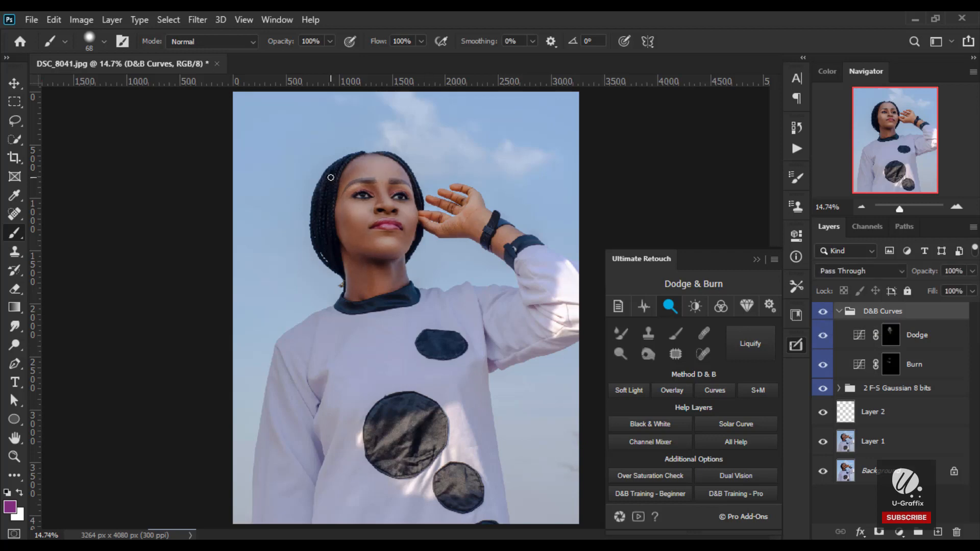
{"action": "scroll", "coordinate": [331, 177], "scroll_direction": "down", "scroll_amount": 2}
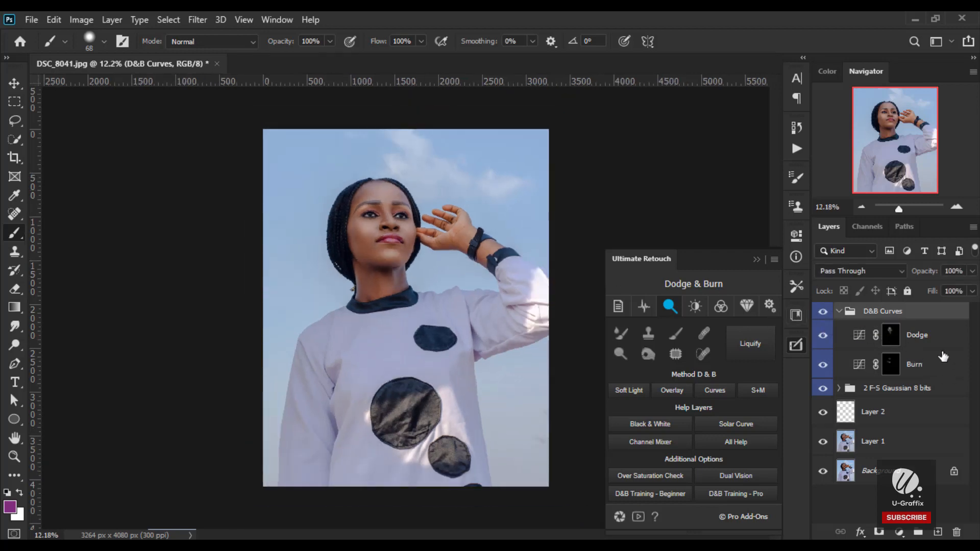
- Adjust the shared opacity of the Dodge and Burn layers, previewing 0% before raising it, and collapse the D&B Curves group
{"action": "left_click", "coordinate": [942, 363]}
{"action": "left_click", "coordinate": [941, 335], "text": "shift"}
{"action": "left_click", "coordinate": [971, 271]}
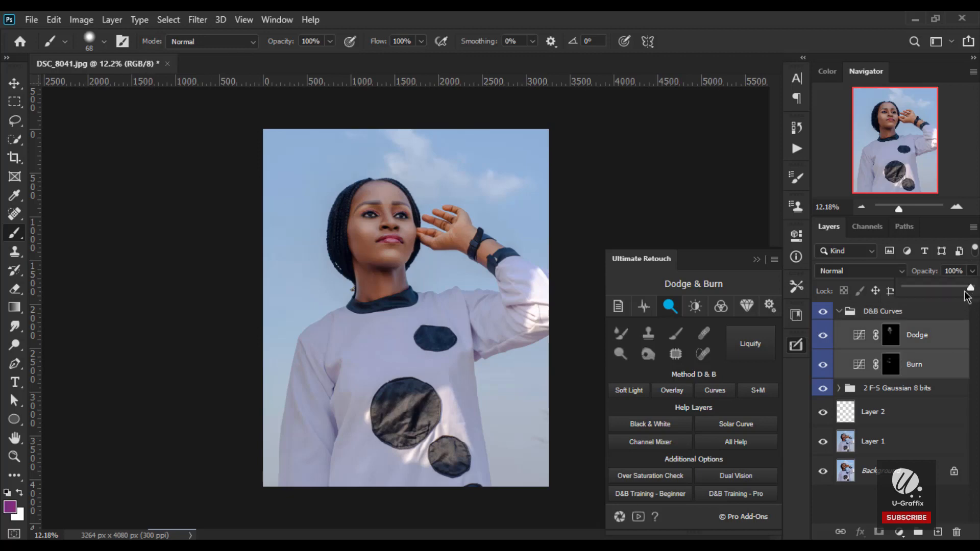
{"action": "left_click_drag", "start_coordinate": [940, 290], "coordinate": [870, 290]}
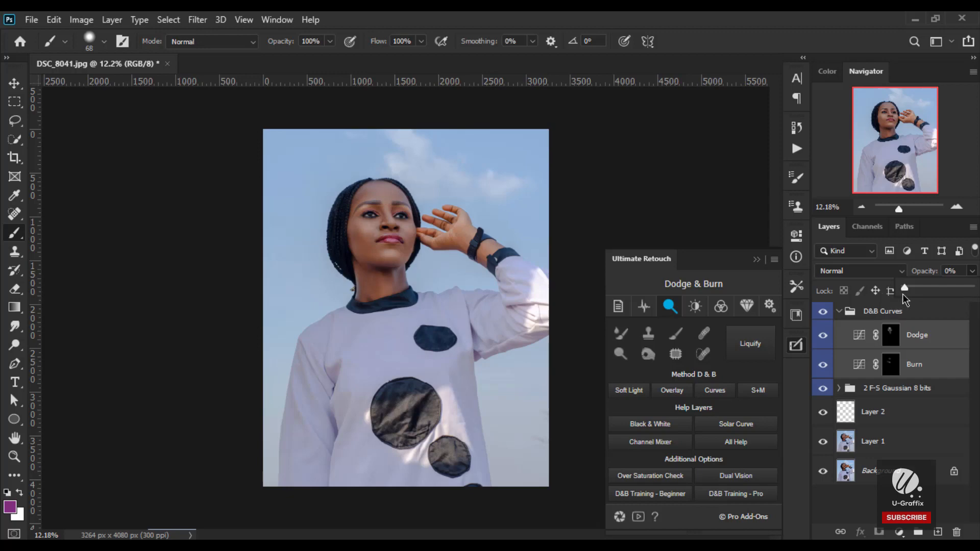
{"action": "left_click_drag", "start_coordinate": [907, 293], "coordinate": [911, 293]}
{"action": "left_click", "coordinate": [838, 312]}
{"action": "left_click", "coordinate": [837, 312]}
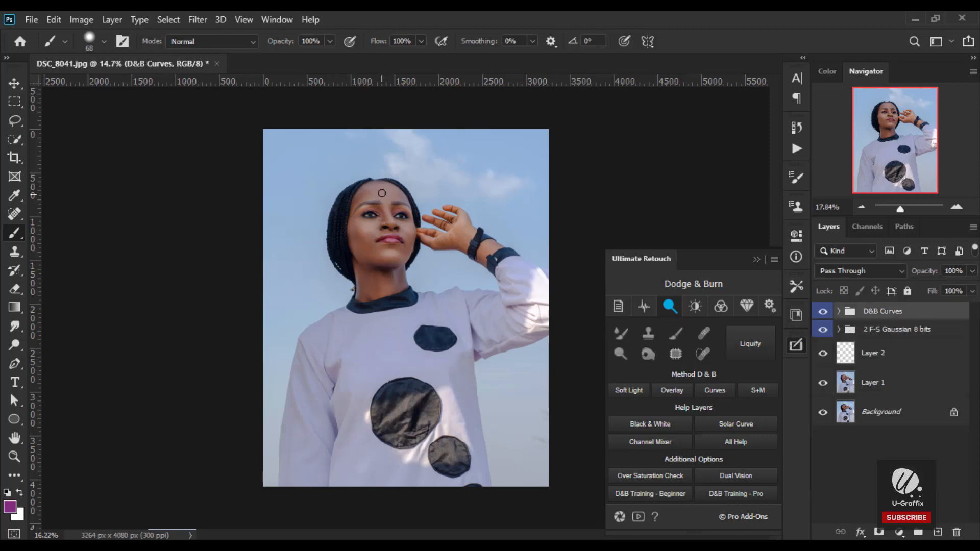
- Add Ultimate Retouch's White Teeth local tool above the D&B Curves group, ready for work on the eyes
{"action": "scroll", "coordinate": [377, 197], "scroll_direction": "up", "scroll_amount": 4}
{"action": "scroll", "coordinate": [336, 197], "scroll_direction": "up", "scroll_amount": 1}
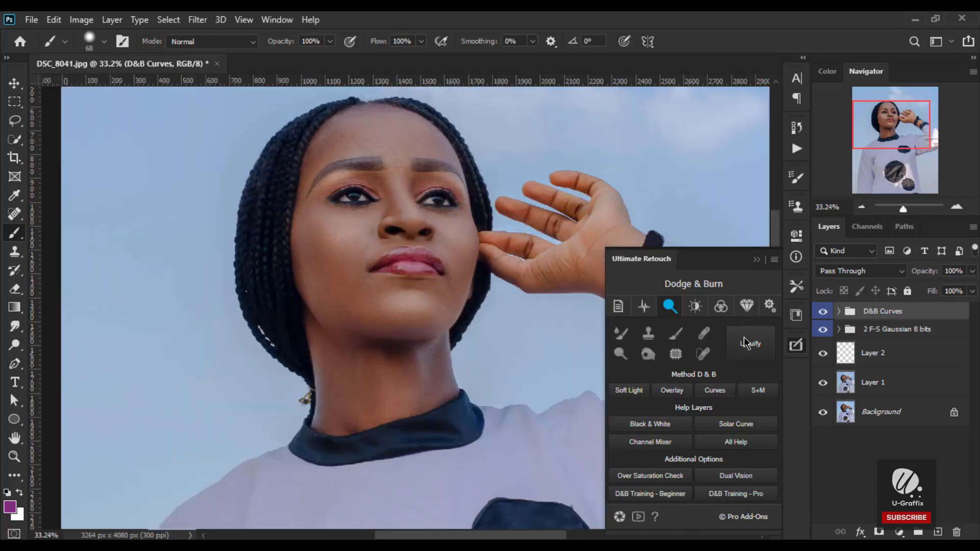
{"action": "left_click", "coordinate": [693, 309]}
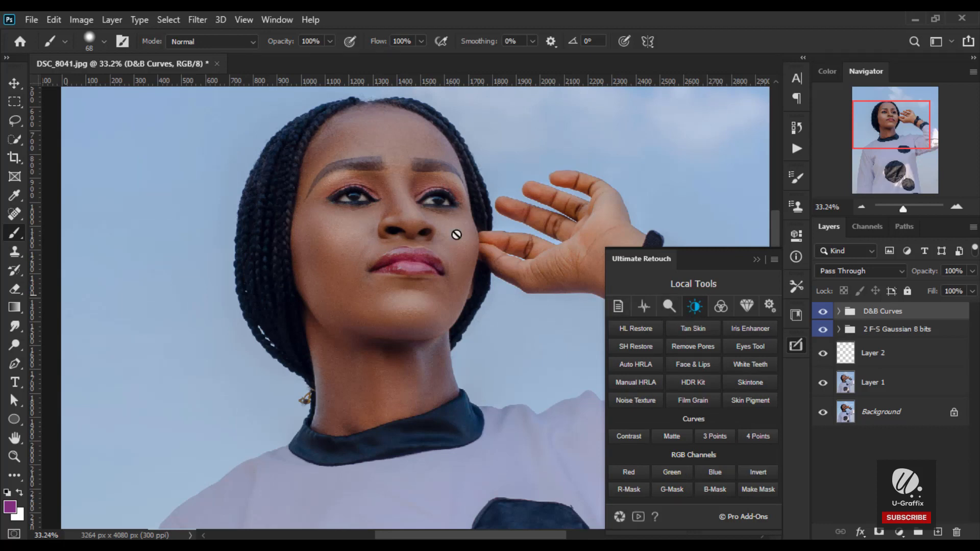
{"action": "scroll", "coordinate": [417, 185], "scroll_direction": "up", "scroll_amount": 1}
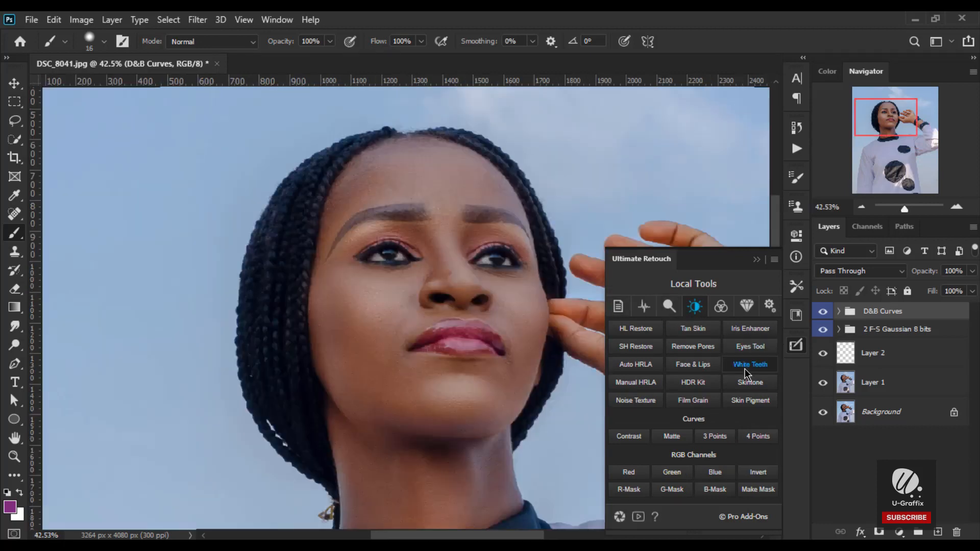
{"action": "scroll", "coordinate": [489, 196], "scroll_direction": "up", "scroll_amount": 1}
{"action": "scroll", "coordinate": [489, 197], "scroll_direction": "up", "scroll_amount": 2}
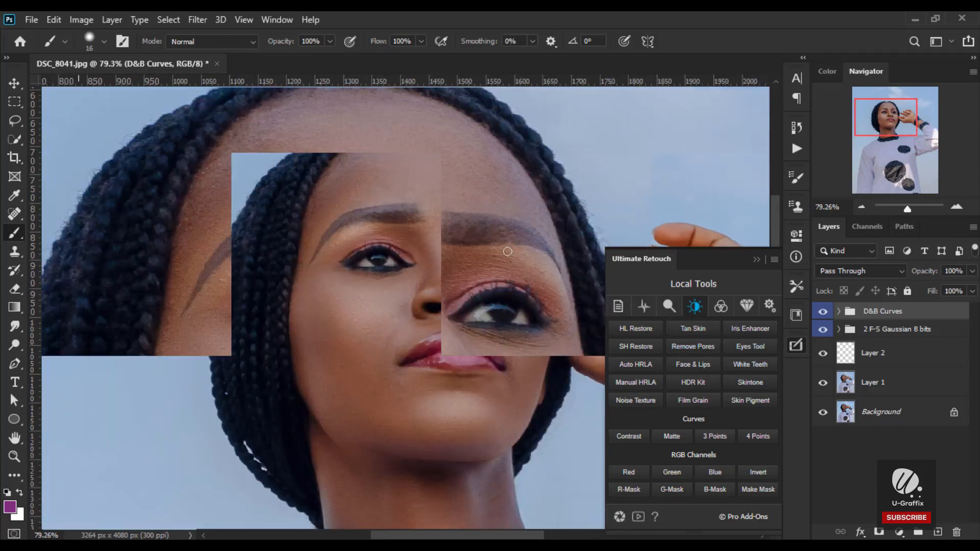
{"action": "left_click", "coordinate": [763, 368]}
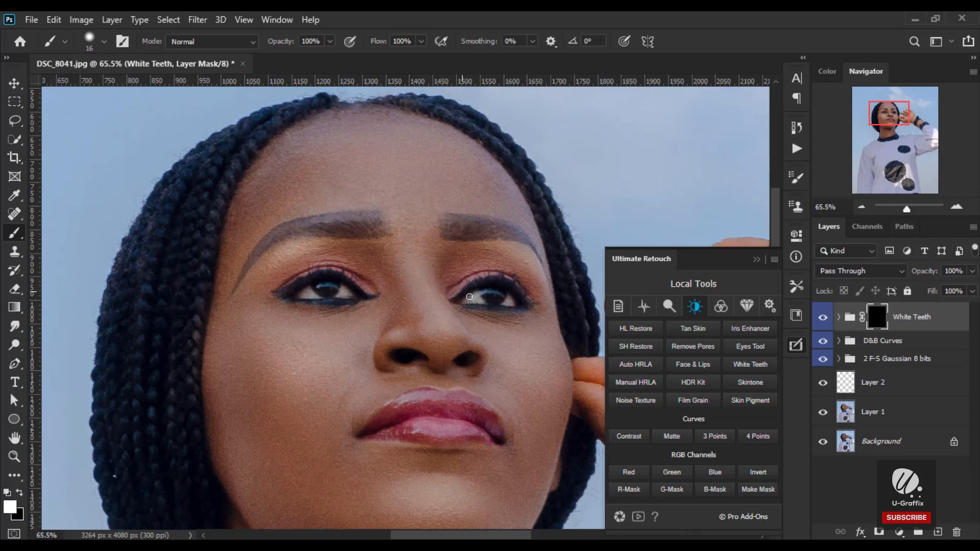
- Enlarge the brush to 28 and paint white on the White Teeth mask over the whites of both eyes
{"action": "right_click", "coordinate": [469, 297], "text": "alt"}
{"action": "mouse_move", "coordinate": [477, 296]}
{"action": "left_mouse_down"}
{"action": "mouse_move", "coordinate": [510, 301]}
{"action": "mouse_move", "coordinate": [498, 305]}
{"action": "left_mouse_up"}
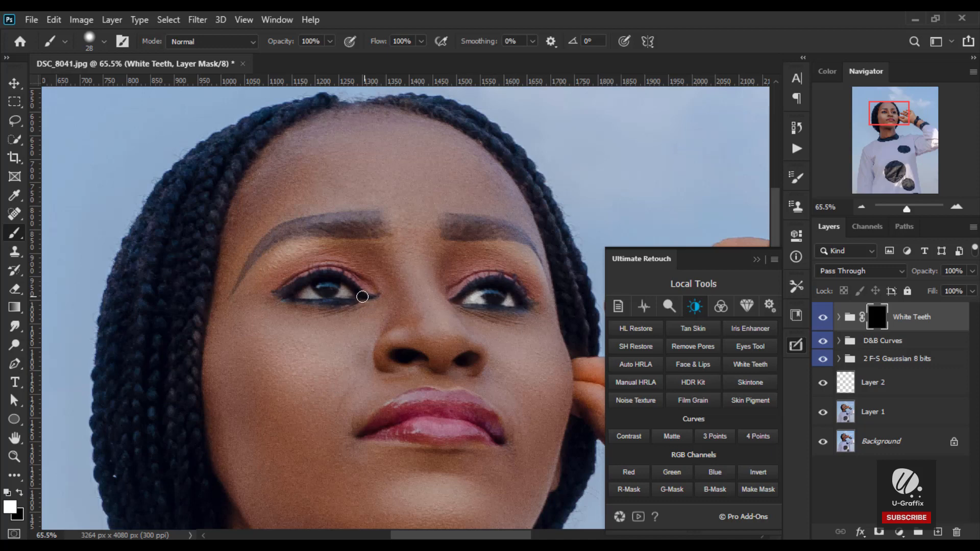
{"action": "mouse_move", "coordinate": [346, 296]}
{"action": "left_mouse_down"}
{"action": "mouse_move", "coordinate": [309, 290]}
{"action": "mouse_move", "coordinate": [320, 298]}
{"action": "left_mouse_up"}
{"action": "scroll", "coordinate": [354, 272], "scroll_direction": "down", "scroll_amount": 3}
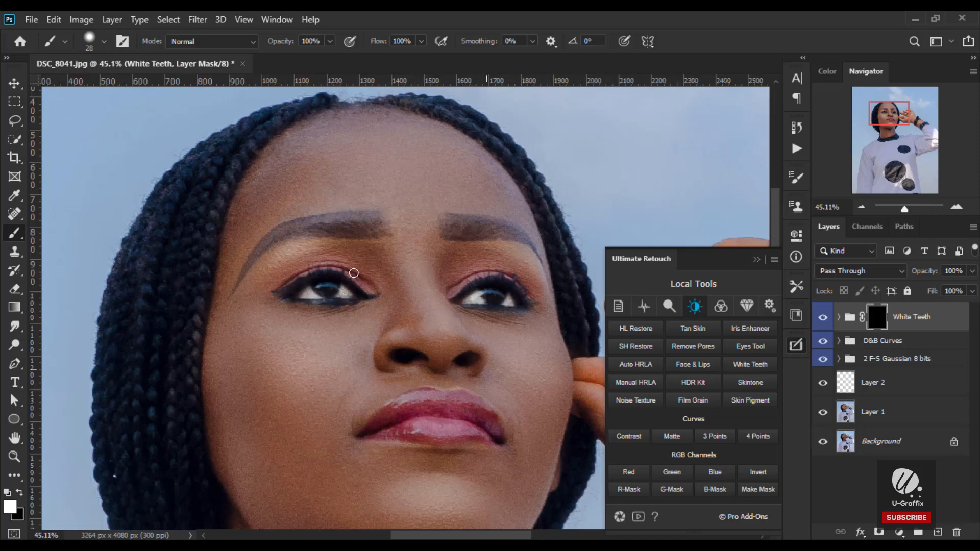
{"action": "scroll", "coordinate": [354, 273], "scroll_direction": "down", "scroll_amount": 2}
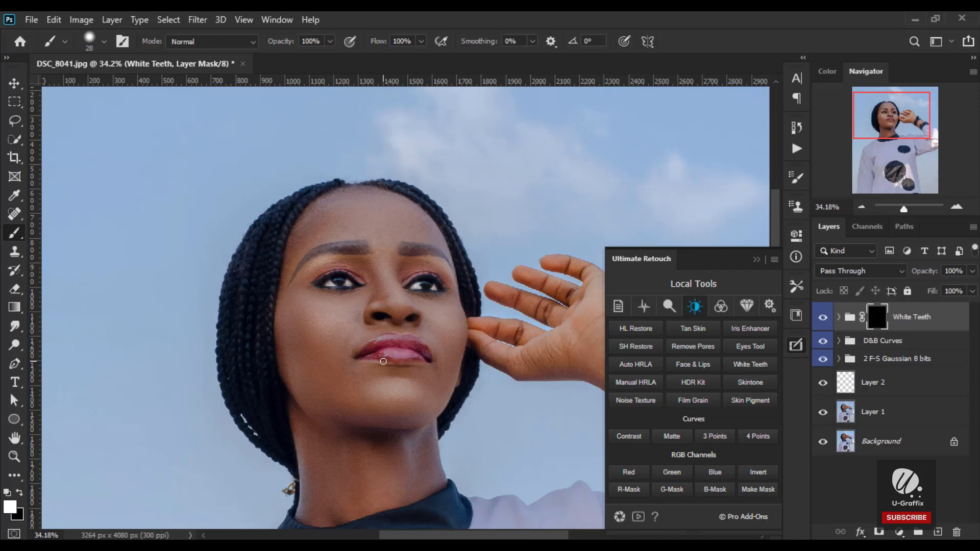
- Lower the White Teeth group's opacity to 50%
{"action": "scroll", "coordinate": [416, 259], "scroll_direction": "down", "scroll_amount": 5}
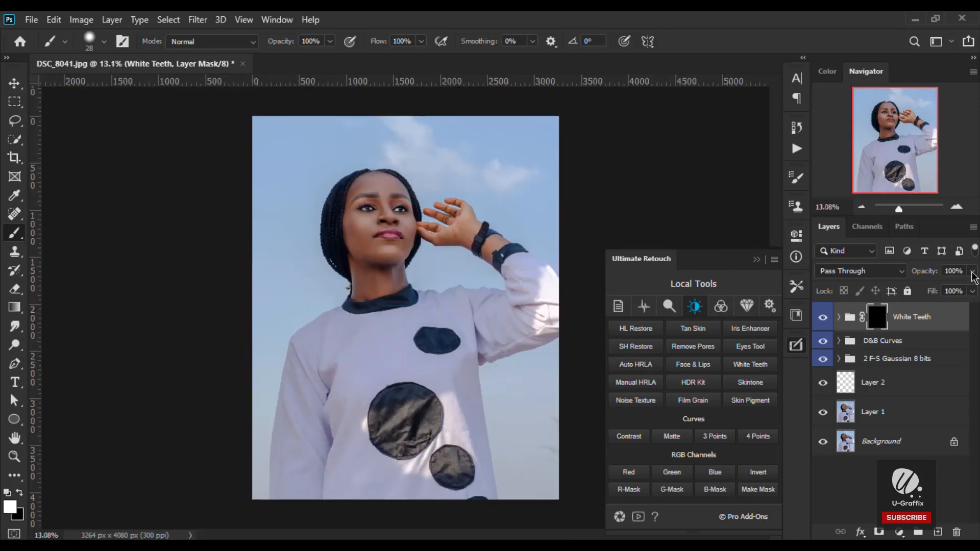
{"action": "left_click", "coordinate": [967, 292]}
{"action": "left_click_drag", "start_coordinate": [969, 289], "coordinate": [938, 291]}
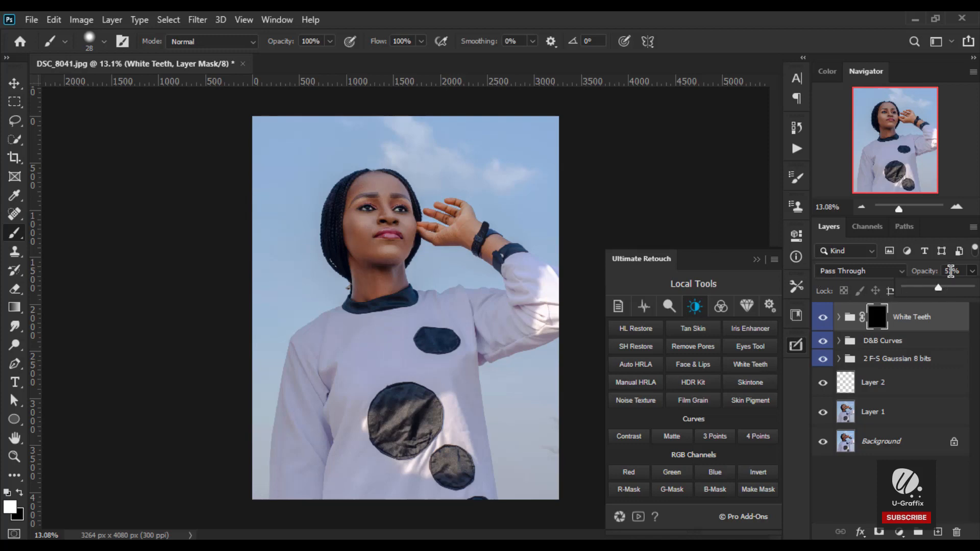
{"action": "scroll", "coordinate": [947, 278], "scroll_direction": "down", "scroll_amount": 1}
{"action": "left_click_drag", "start_coordinate": [938, 288], "coordinate": [939, 289]}
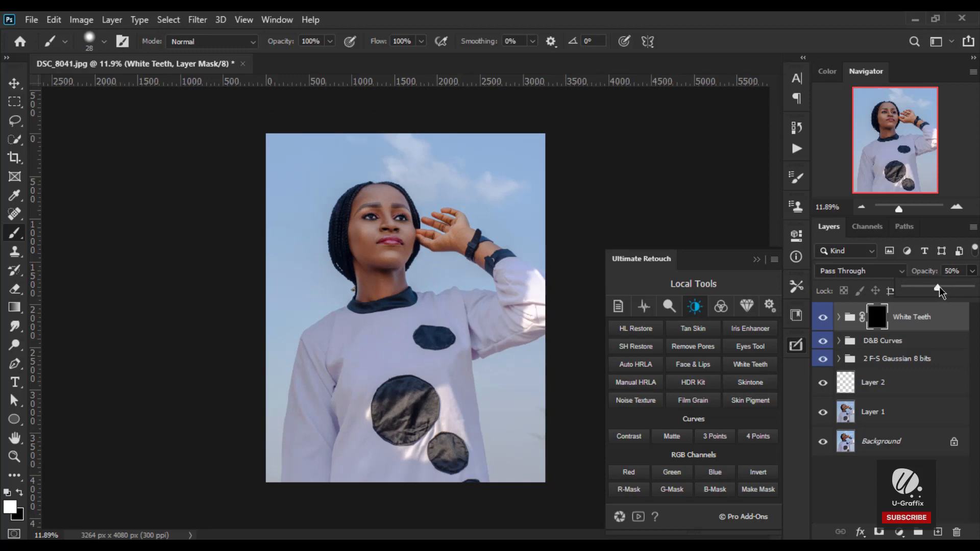
{"action": "left_click", "coordinate": [945, 328]}
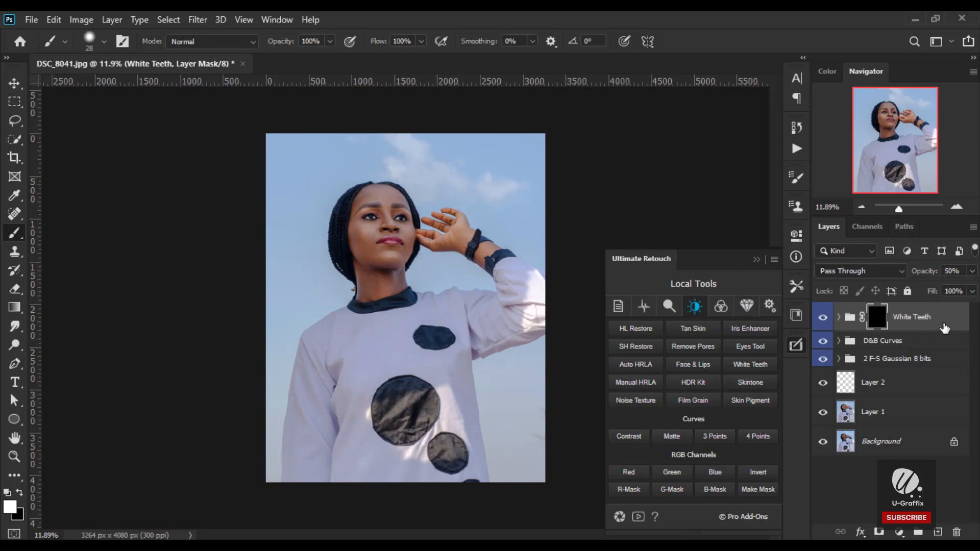
- Stamp all visible layers into a new top layer and convert it to a smart object for Camera Raw
{"action": "left_click", "coordinate": [944, 328]}
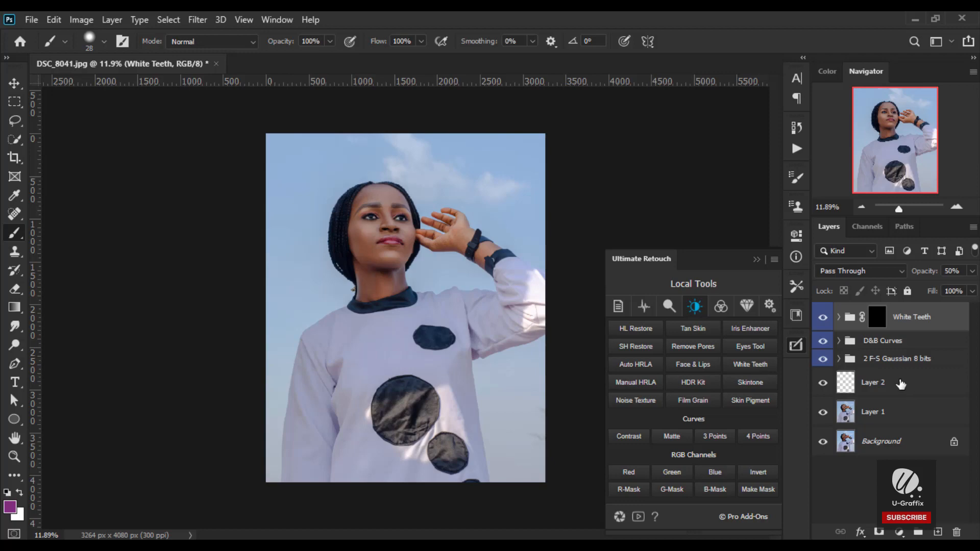
{"action": "key", "text": "ctrl+shift+alt+e"}
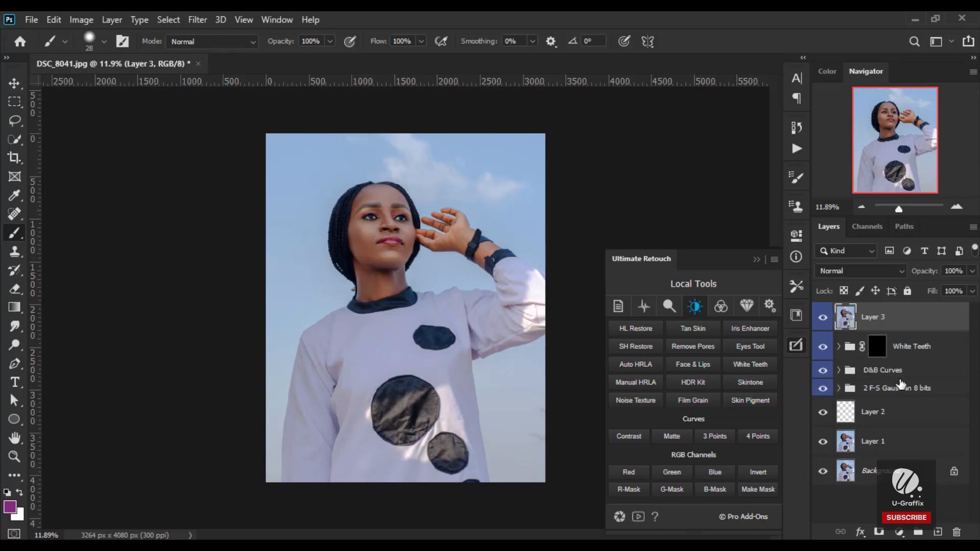
{"action": "right_click", "coordinate": [908, 332]}
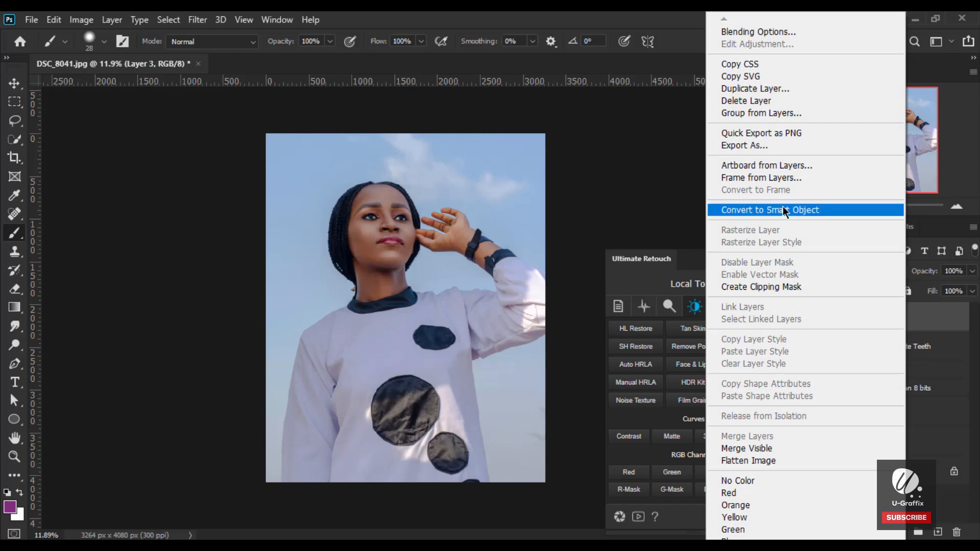
{"action": "left_click", "coordinate": [868, 207]}
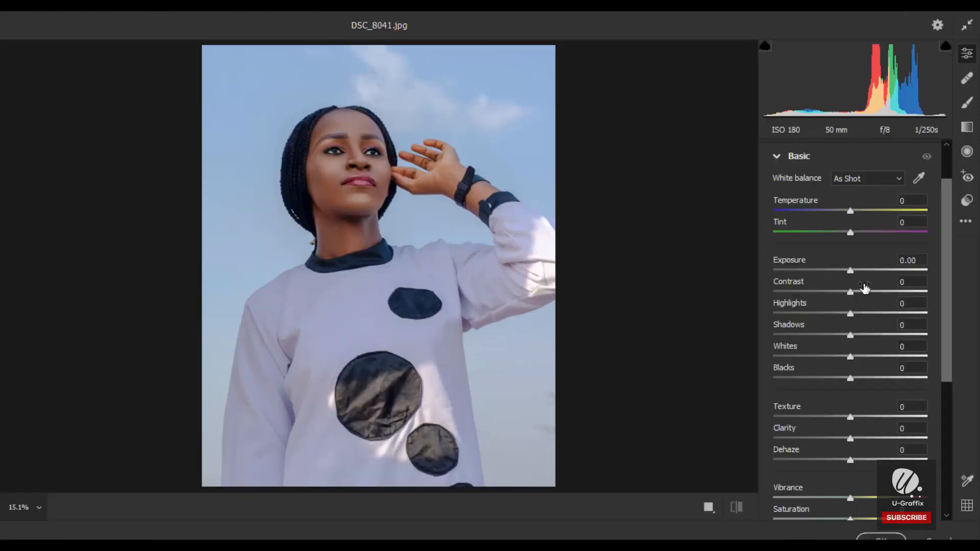
- Set Camera Raw's Contrast to +50 and Vibrance to +1, and raise Saturation very slightly
{"action": "left_click", "coordinate": [887, 291]}
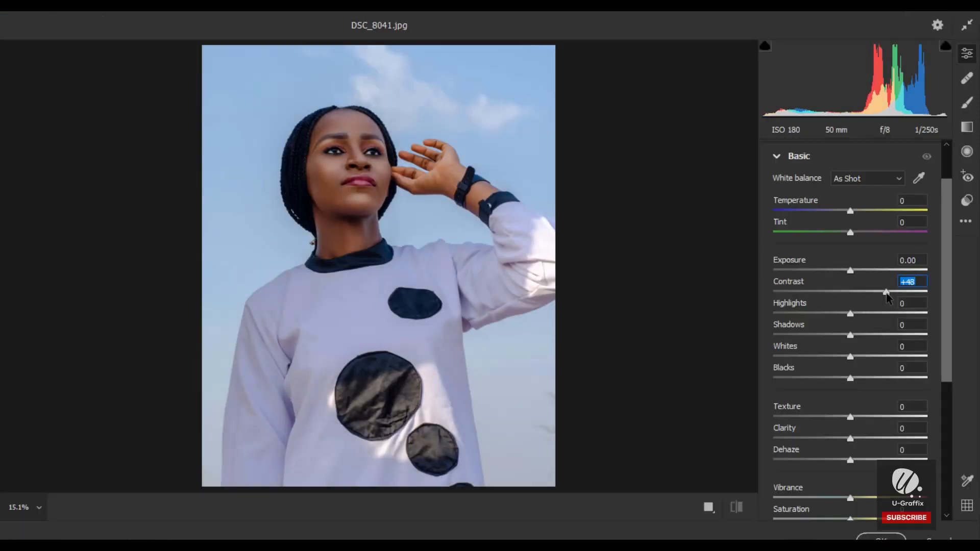
{"action": "left_click_drag", "start_coordinate": [887, 294], "coordinate": [887, 296]}
{"action": "scroll", "coordinate": [853, 466], "scroll_direction": "down", "scroll_amount": 1}
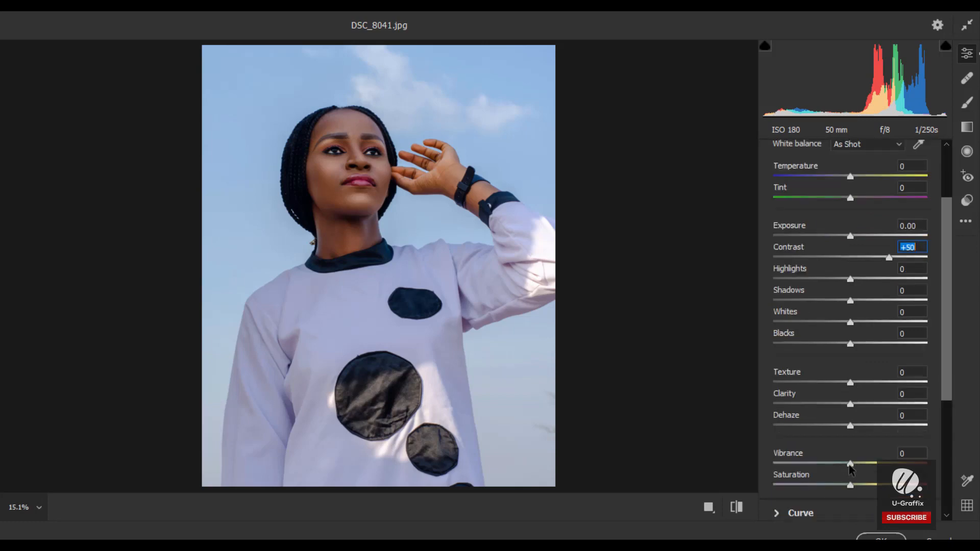
{"action": "left_click_drag", "start_coordinate": [849, 465], "coordinate": [851, 464]}
{"action": "left_click_drag", "start_coordinate": [850, 464], "coordinate": [850, 465]}
{"action": "left_click", "coordinate": [850, 485]}
- Set Highlights to -100 and Exposure to +0.30
{"action": "left_click_drag", "start_coordinate": [850, 281], "coordinate": [734, 287]}
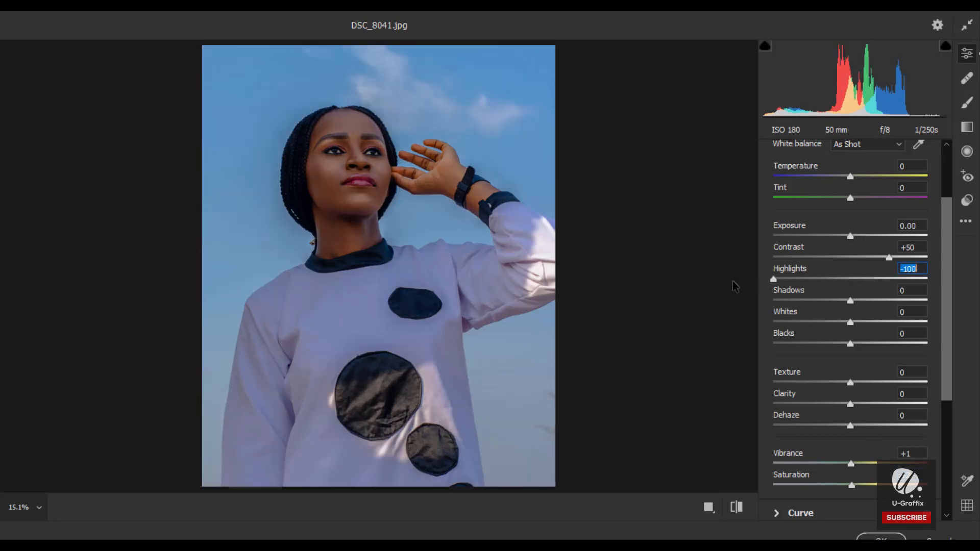
{"action": "left_click_drag", "start_coordinate": [851, 238], "coordinate": [857, 241]}
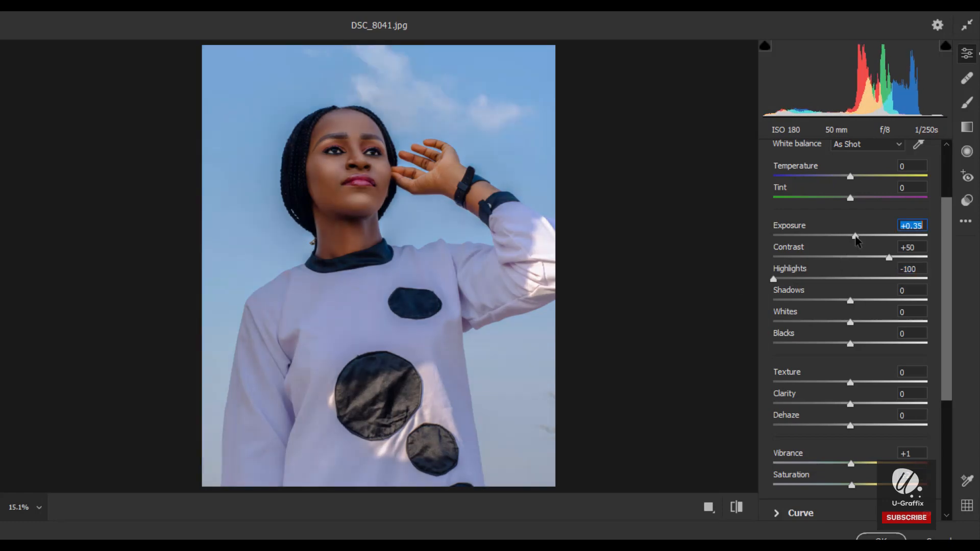
{"action": "left_click_drag", "start_coordinate": [855, 236], "coordinate": [854, 236]}
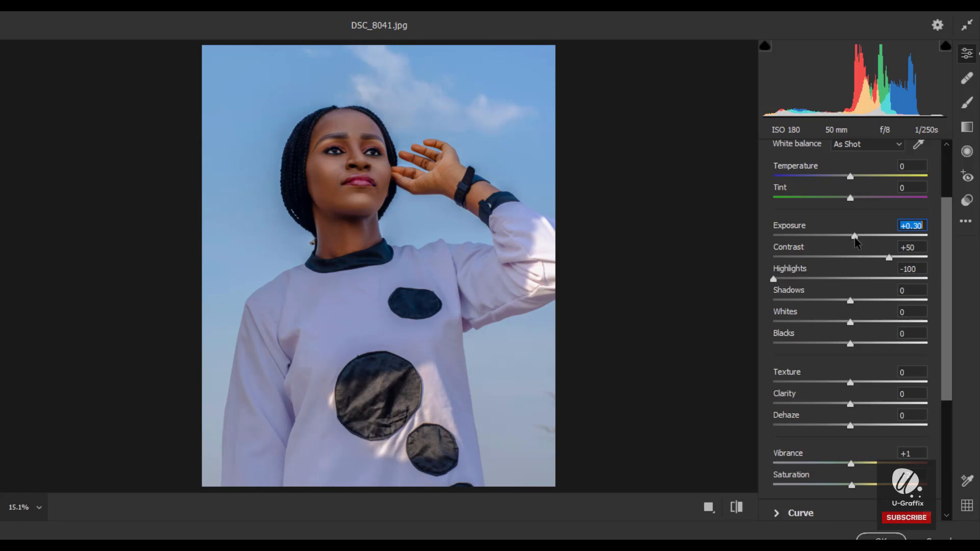
{"action": "left_click_drag", "start_coordinate": [854, 237], "coordinate": [854, 237]}
- Set the white balance Temperature to -2, and return Tint to 0 after trying +1
{"action": "scroll", "coordinate": [873, 237], "scroll_direction": "up", "scroll_amount": 1}
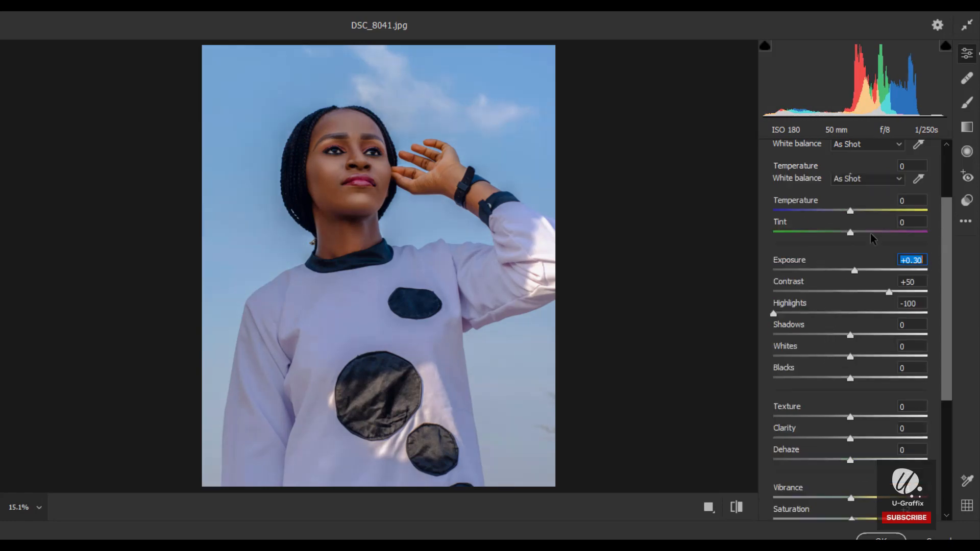
{"action": "left_click", "coordinate": [850, 210]}
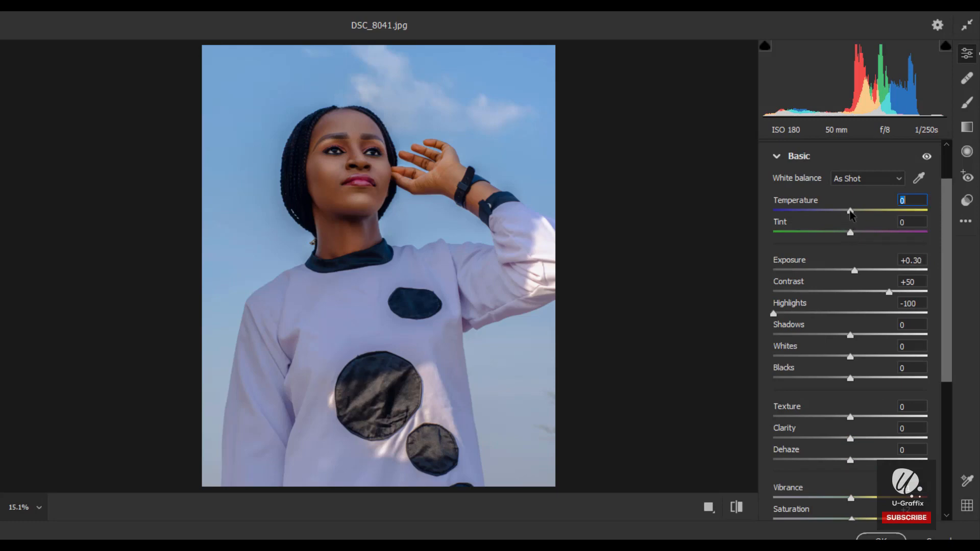
{"action": "left_click_drag", "start_coordinate": [849, 214], "coordinate": [848, 215]}
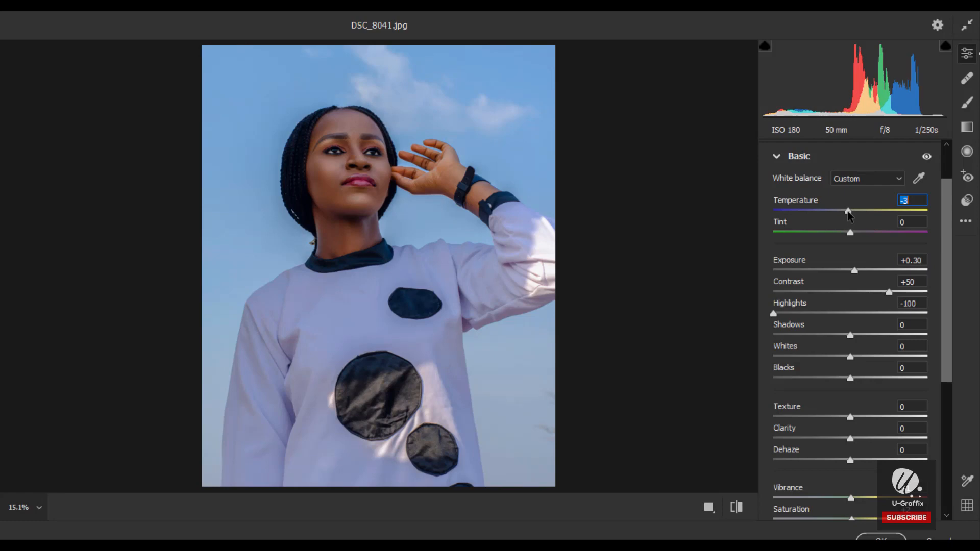
{"action": "key", "text": "Up"}
{"action": "key", "text": "Tab"}
{"action": "key", "text": "Up"}
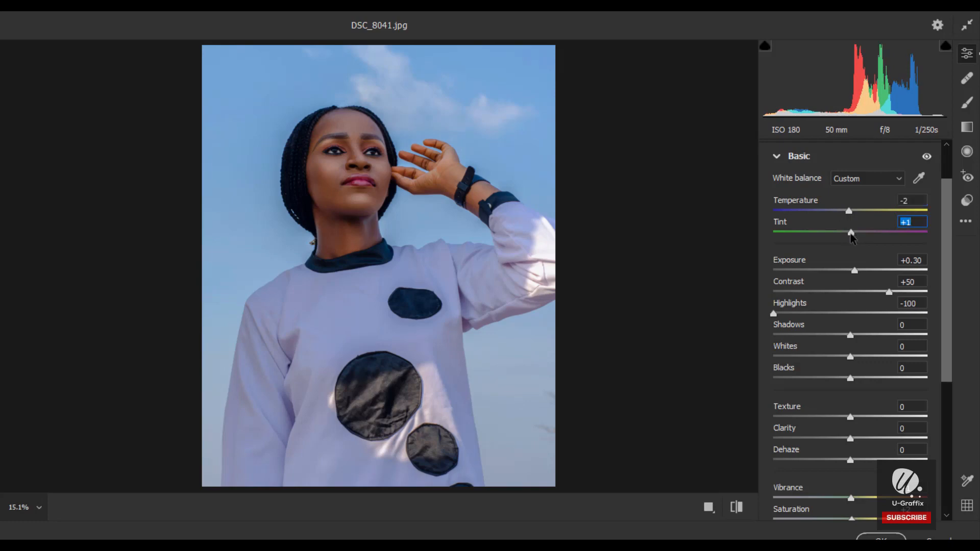
{"action": "key", "text": "Down"}
- Set the orange tones in the Color Mixer to Saturation -7 and Luminance +9
{"action": "scroll", "coordinate": [780, 197], "scroll_direction": "up", "scroll_amount": 2}
{"action": "left_click", "coordinate": [776, 210]}
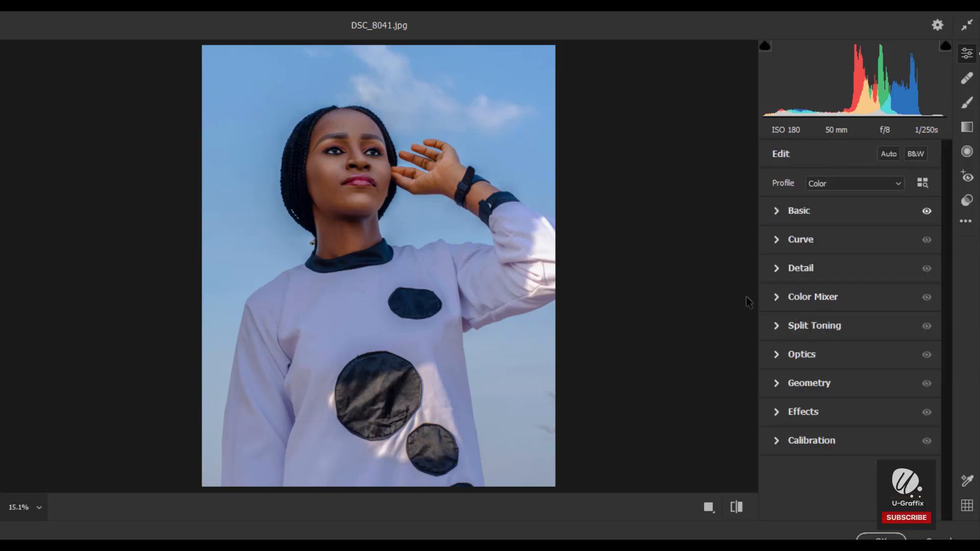
{"action": "left_click", "coordinate": [777, 298]}
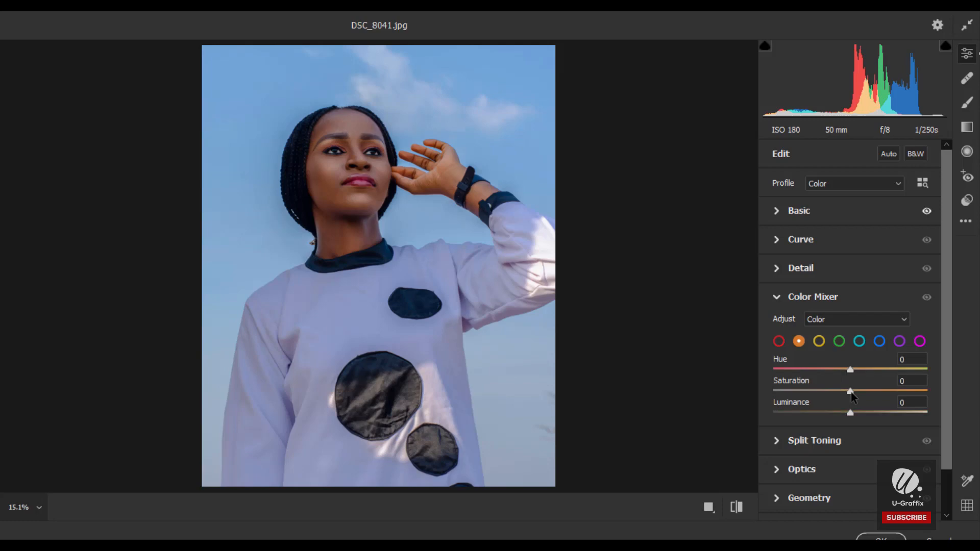
{"action": "mouse_move", "coordinate": [850, 392]}
{"action": "left_mouse_down"}
{"action": "mouse_move", "coordinate": [757, 385]}
{"action": "mouse_move", "coordinate": [843, 390]}
{"action": "mouse_move", "coordinate": [854, 414]}
{"action": "mouse_move", "coordinate": [844, 389]}
{"action": "left_mouse_up"}
{"action": "left_click", "coordinate": [849, 414]}
{"action": "left_click_drag", "start_coordinate": [844, 394], "coordinate": [847, 395]}
- Set the Detail sharpening to 25 and apply the Camera Raw adjustments to the smart object
{"action": "left_click", "coordinate": [776, 270]}
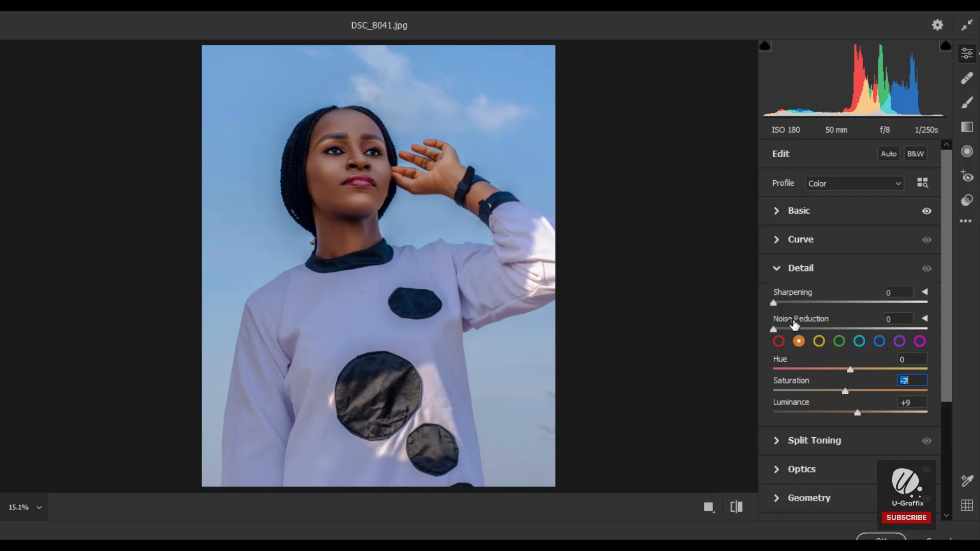
{"action": "left_click_drag", "start_coordinate": [778, 302], "coordinate": [799, 308]}
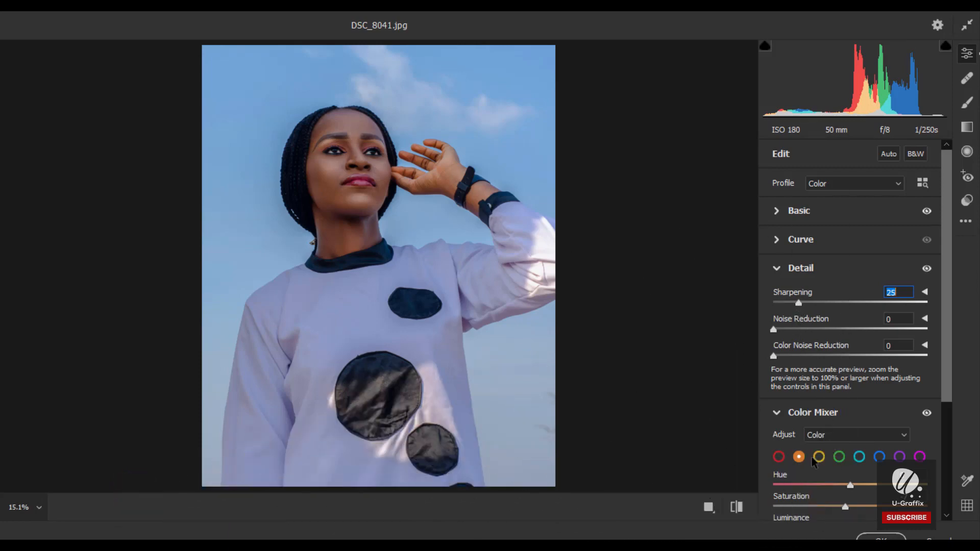
{"action": "left_click", "coordinate": [776, 413]}
{"action": "left_click", "coordinate": [776, 211]}
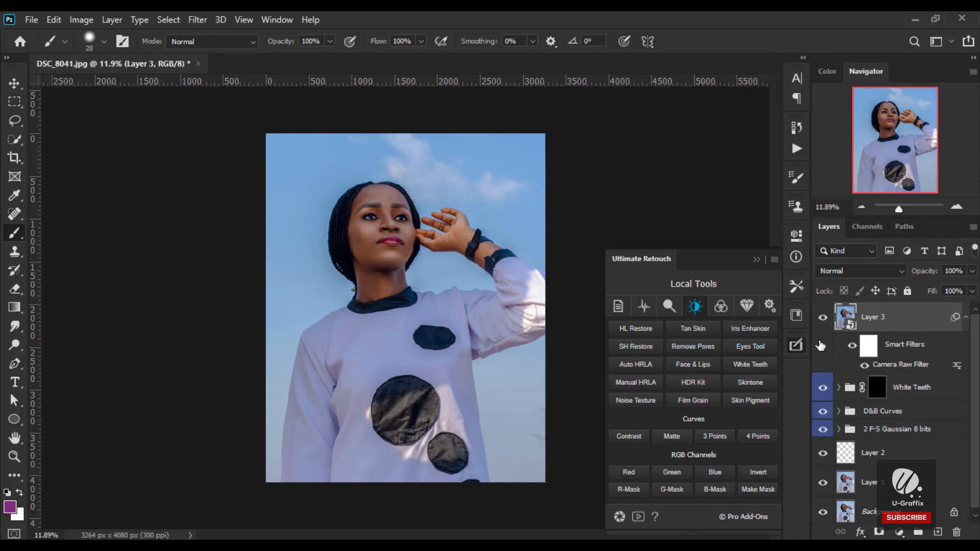
- Compare the portrait with Layer 3 hidden and shown
{"action": "left_click", "coordinate": [823, 346]}
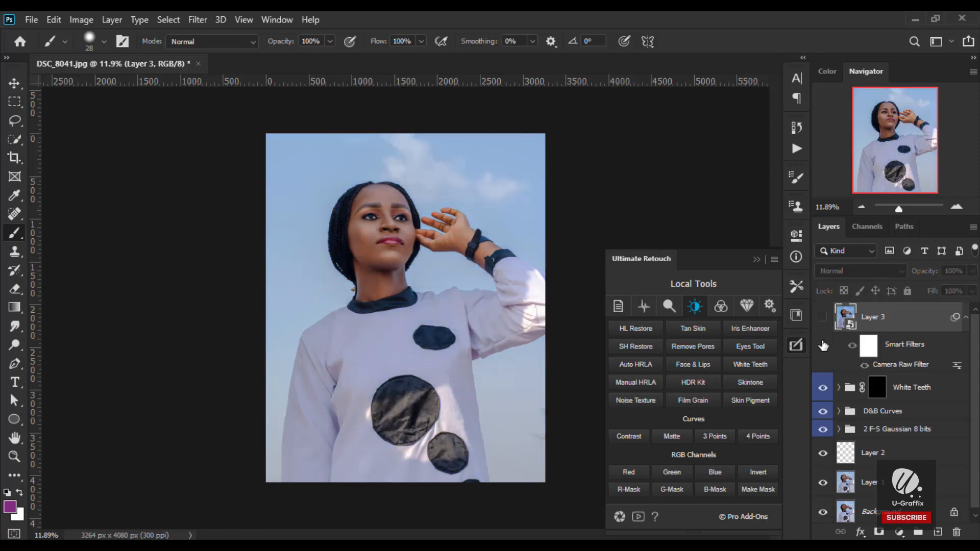
{"action": "left_click", "coordinate": [823, 345]}
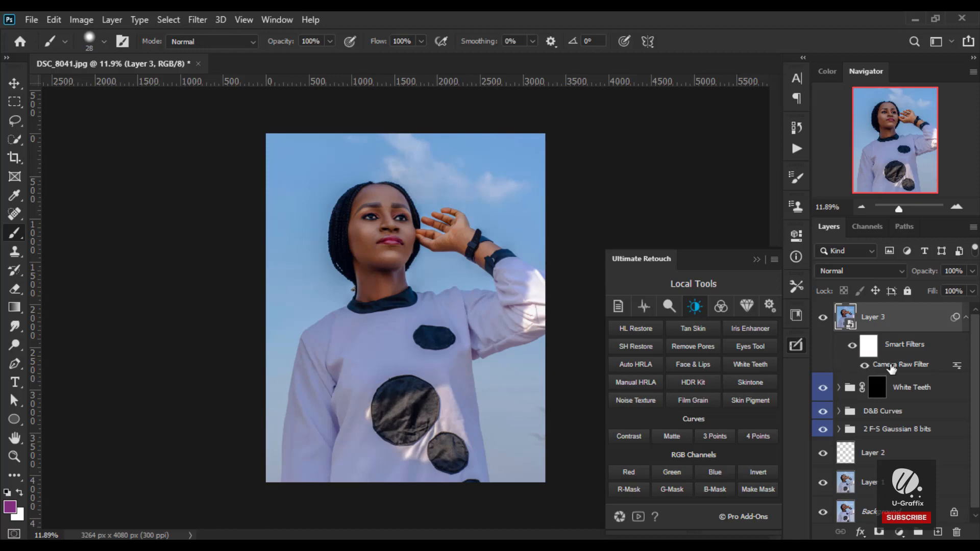
- Set the blue tones in Layer 3's Camera Raw filter to Saturation +22 and Luminance -5, and compare the layer hidden and shown
{"action": "double_click", "coordinate": [890, 365]}
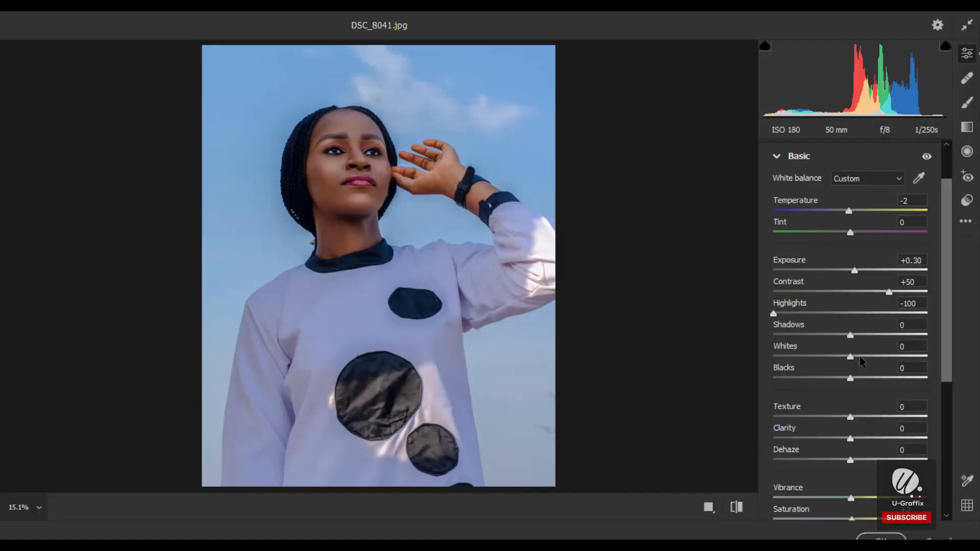
{"action": "left_click", "coordinate": [776, 158]}
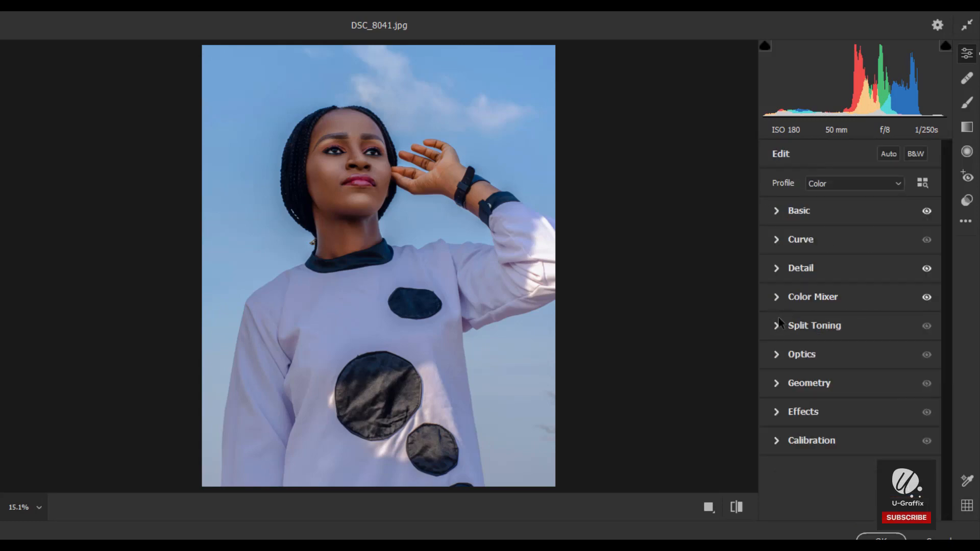
{"action": "left_click", "coordinate": [777, 299]}
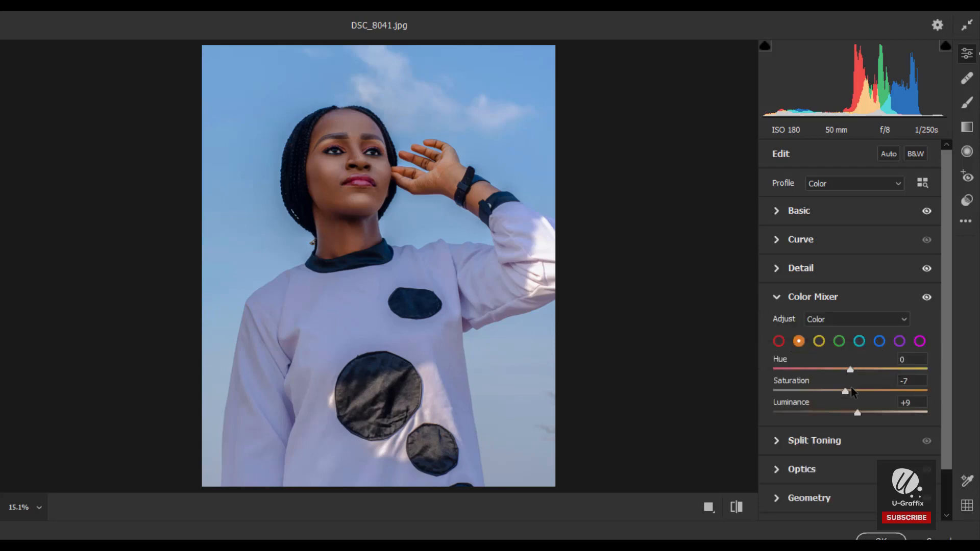
{"action": "left_click", "coordinate": [878, 340]}
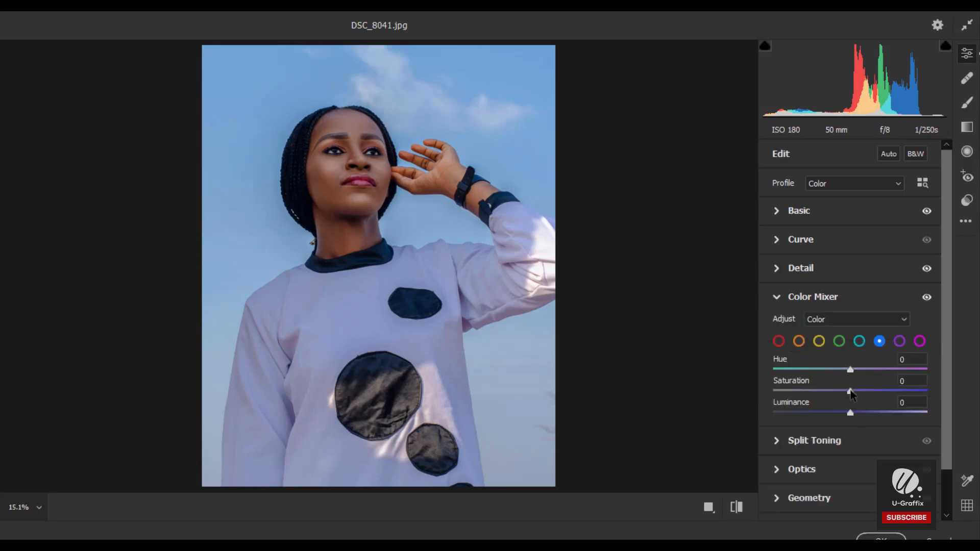
{"action": "left_click_drag", "start_coordinate": [850, 391], "coordinate": [843, 413]}
{"action": "left_click", "coordinate": [850, 412]}
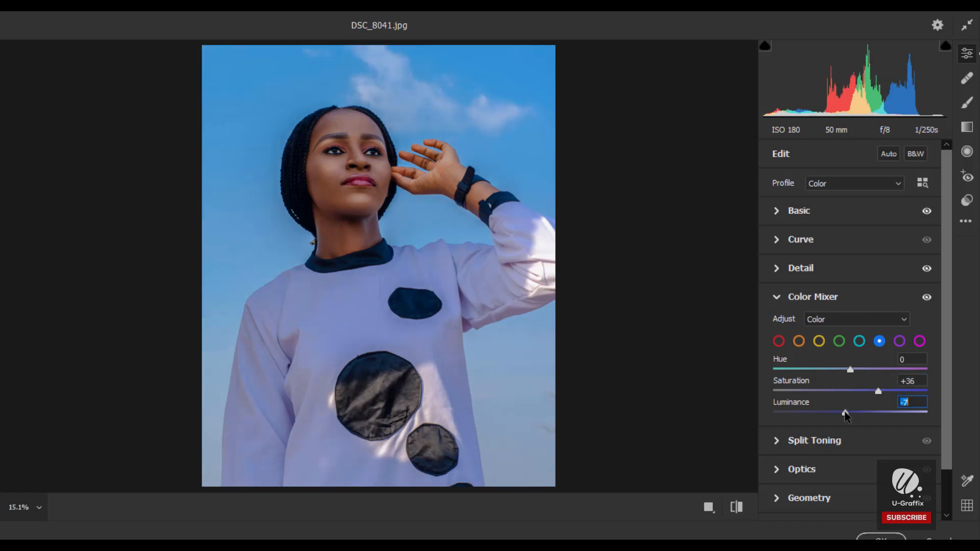
{"action": "left_click_drag", "start_coordinate": [844, 414], "coordinate": [867, 395]}
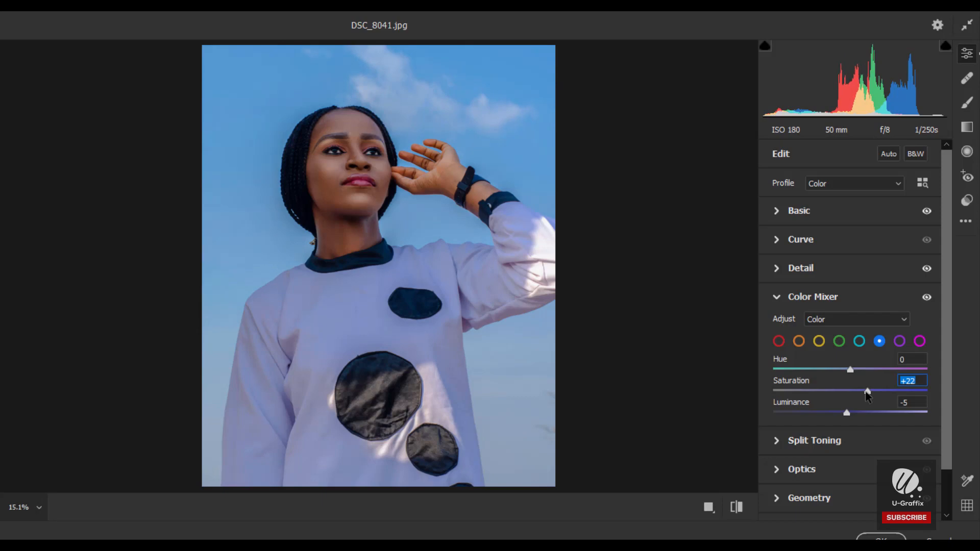
{"action": "left_click", "coordinate": [881, 539]}
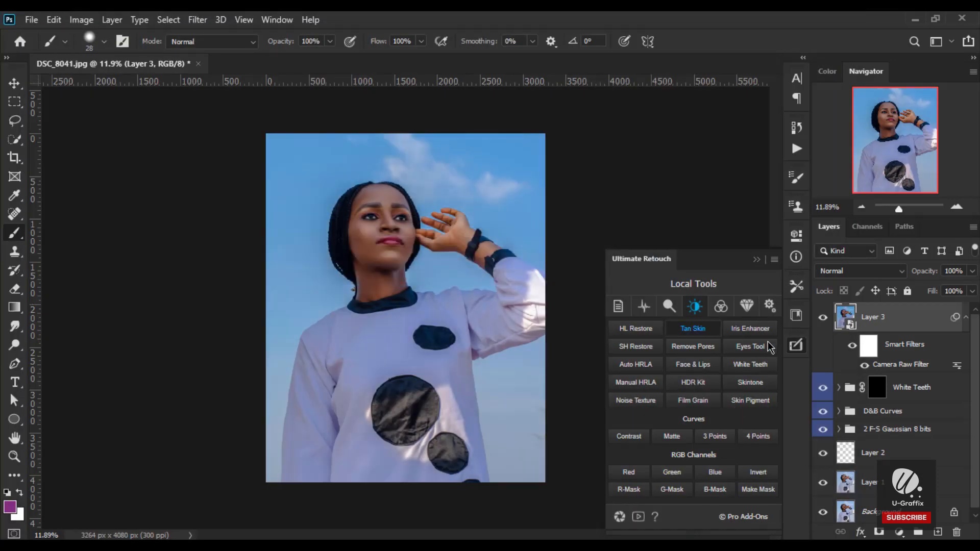
{"action": "left_click", "coordinate": [822, 317]}
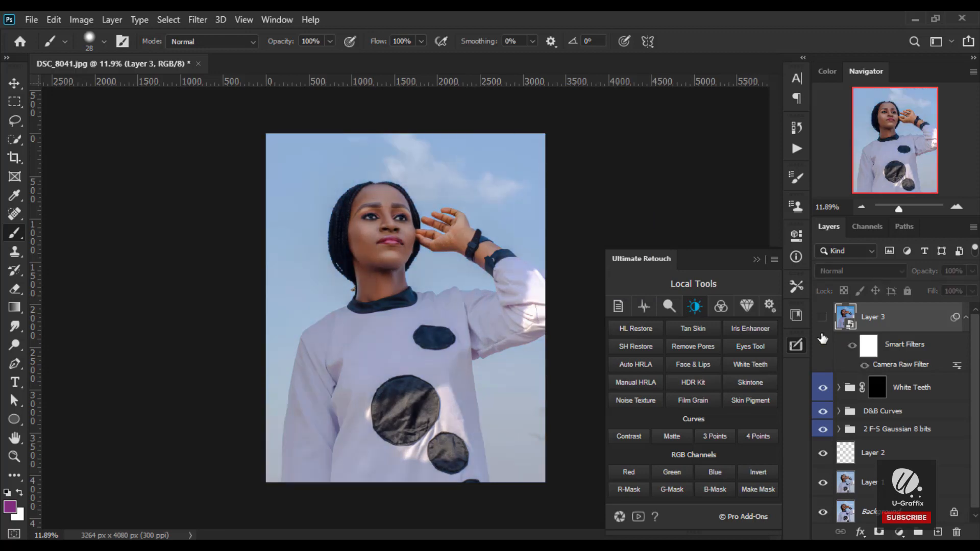
{"action": "left_click", "coordinate": [822, 329]}
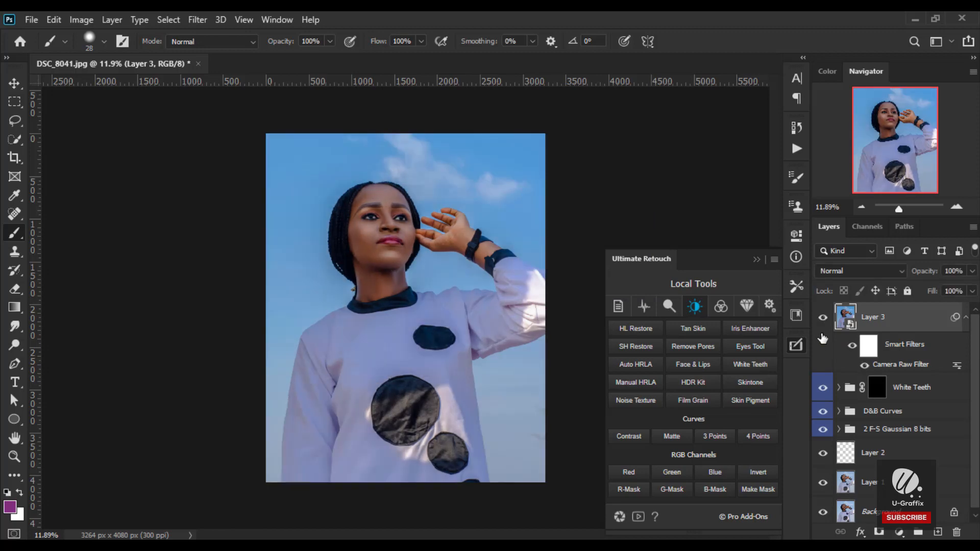
- Add a Color Lookup adjustment layer above Layer 3 with the FallColors.look 3D LUT and test its opacity
{"action": "left_click", "coordinate": [898, 531]}
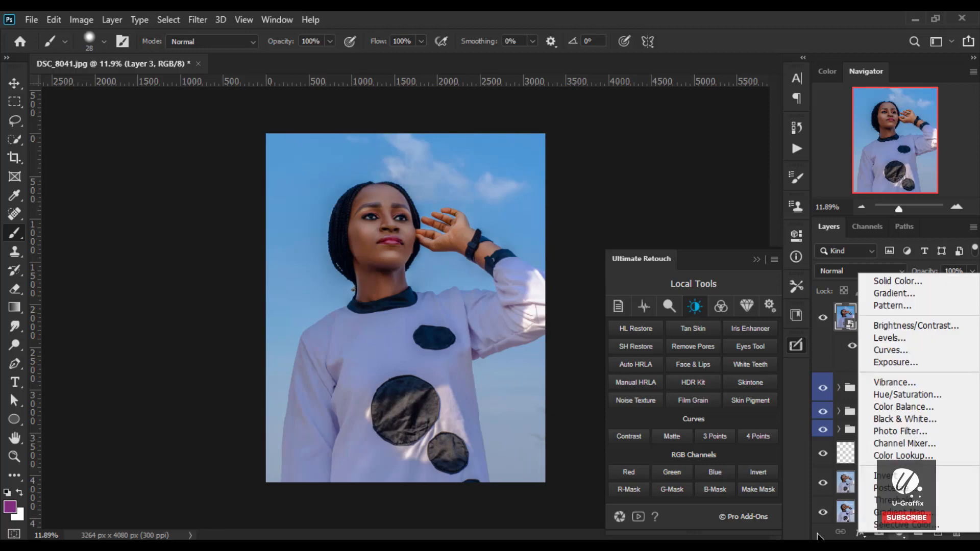
{"action": "left_click", "coordinate": [821, 536]}
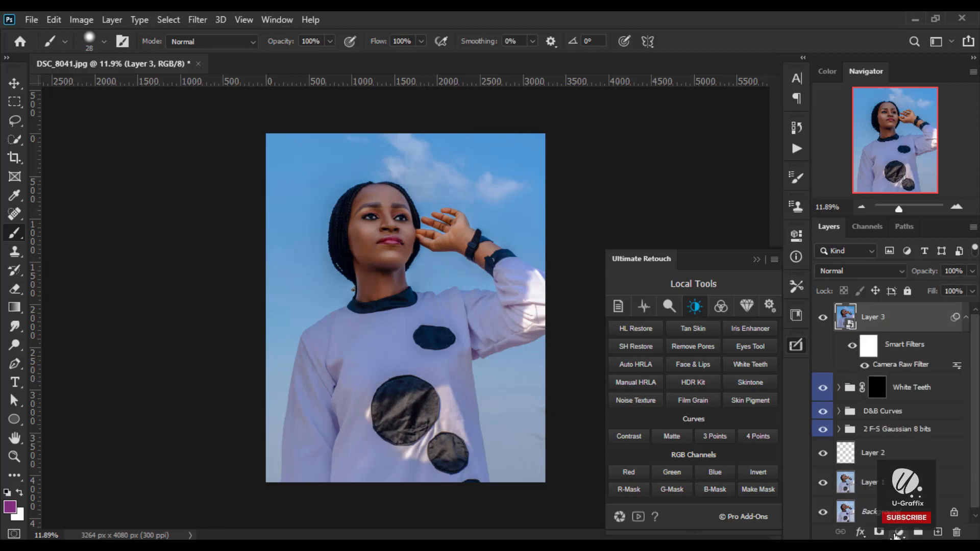
{"action": "left_click", "coordinate": [897, 533]}
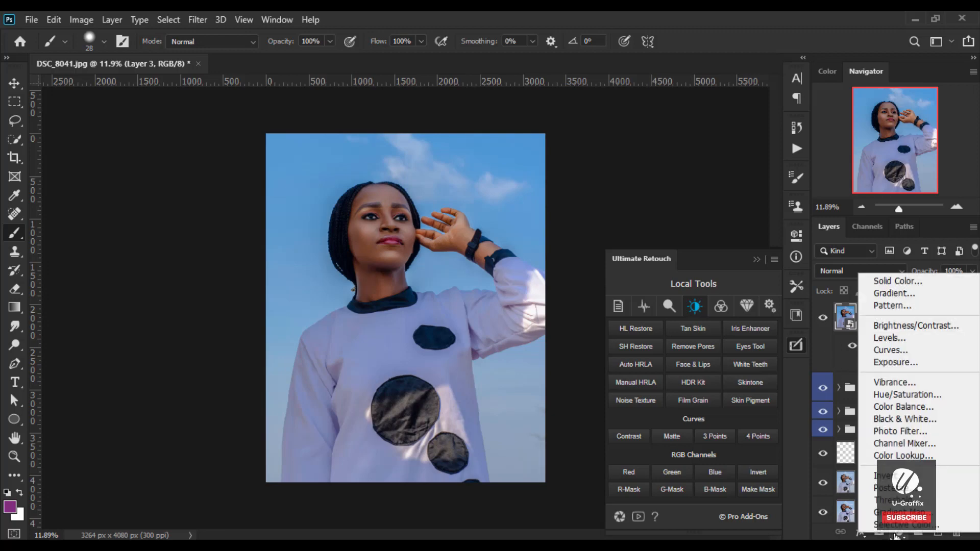
{"action": "left_click", "coordinate": [892, 456]}
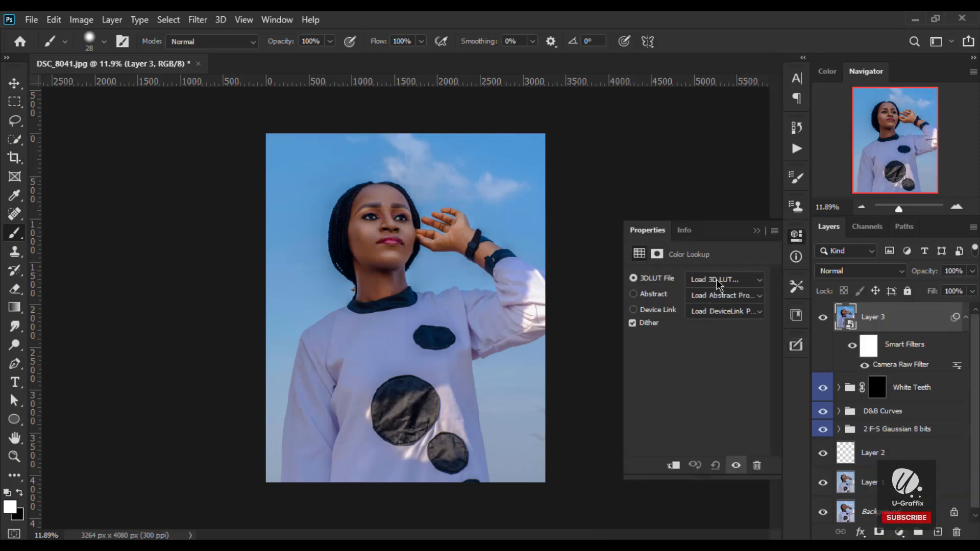
{"action": "left_click", "coordinate": [718, 281]}
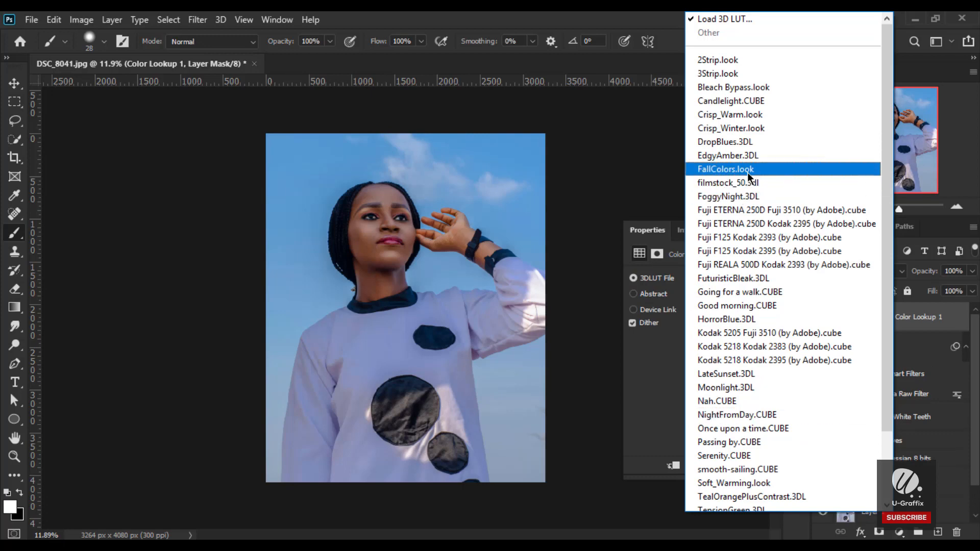
{"action": "left_click", "coordinate": [749, 170]}
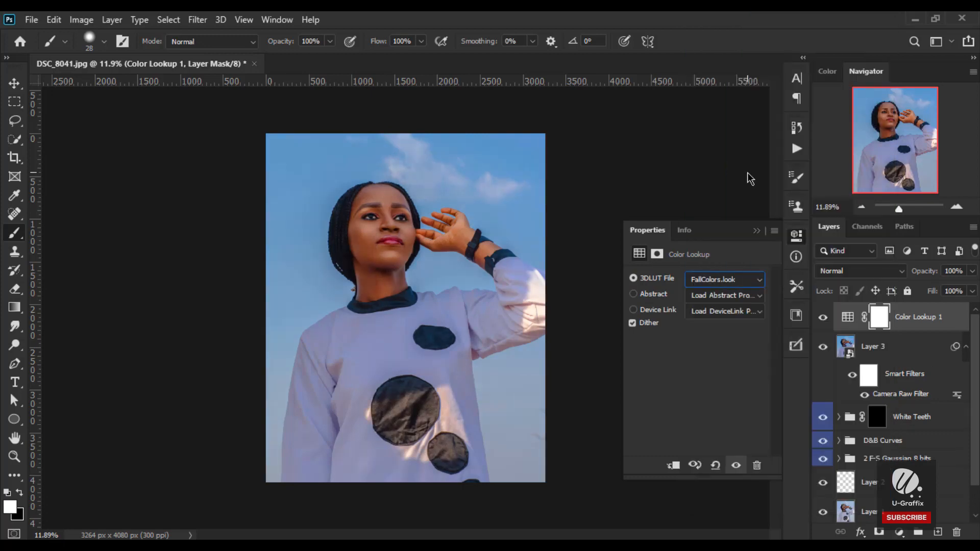
{"action": "left_click", "coordinate": [972, 271]}
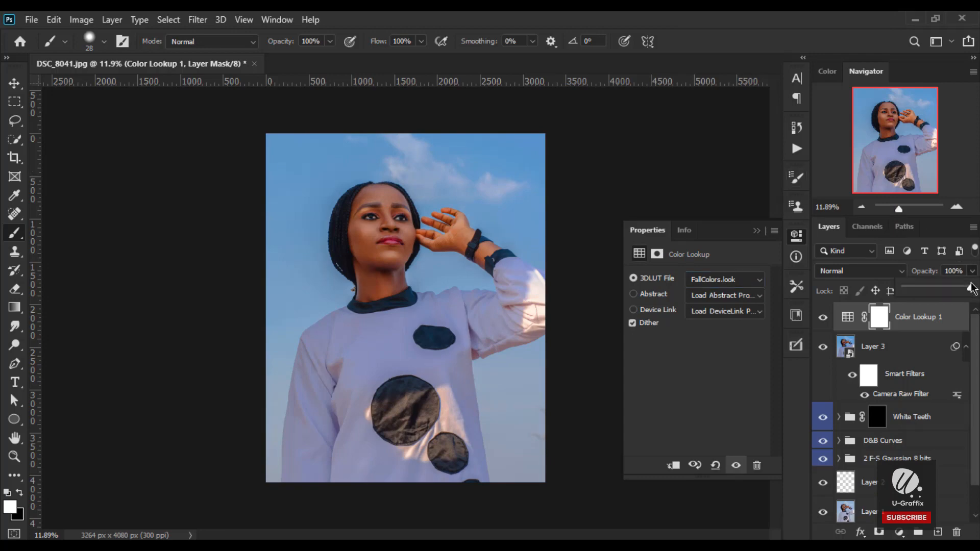
{"action": "mouse_move", "coordinate": [971, 288]}
{"action": "left_mouse_down"}
{"action": "mouse_move", "coordinate": [922, 295]}
{"action": "mouse_move", "coordinate": [975, 296]}
{"action": "left_mouse_up"}
- Try the Nah, NightFromDay and Once upon a time LUTs on the Color Lookup layer, and choose Passing by.CUBE
{"action": "left_click", "coordinate": [757, 280]}
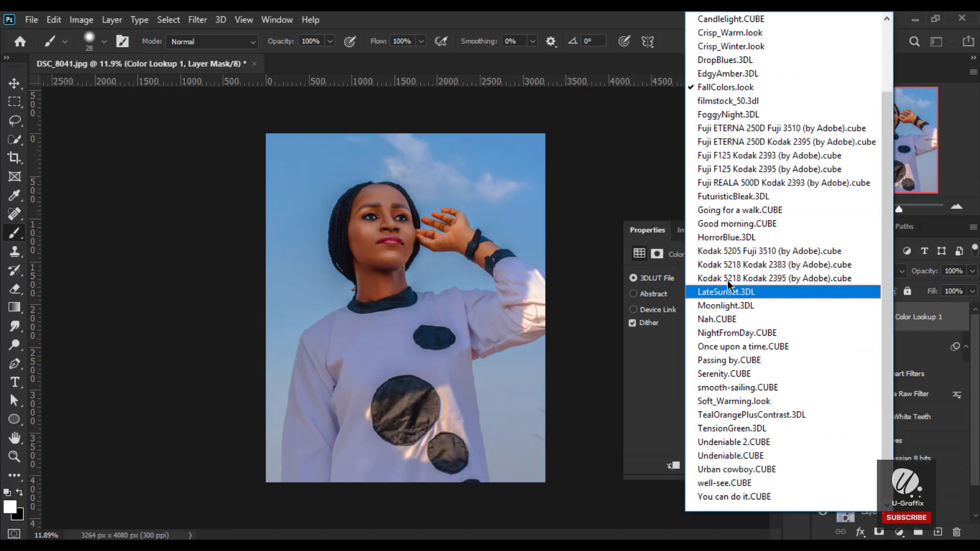
{"action": "left_click", "coordinate": [760, 320]}
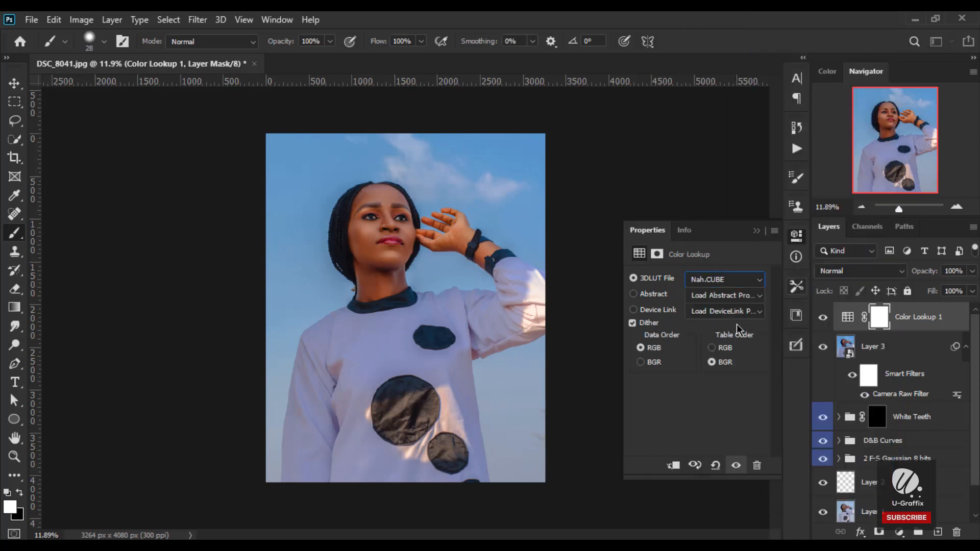
{"action": "key", "text": "Down"}
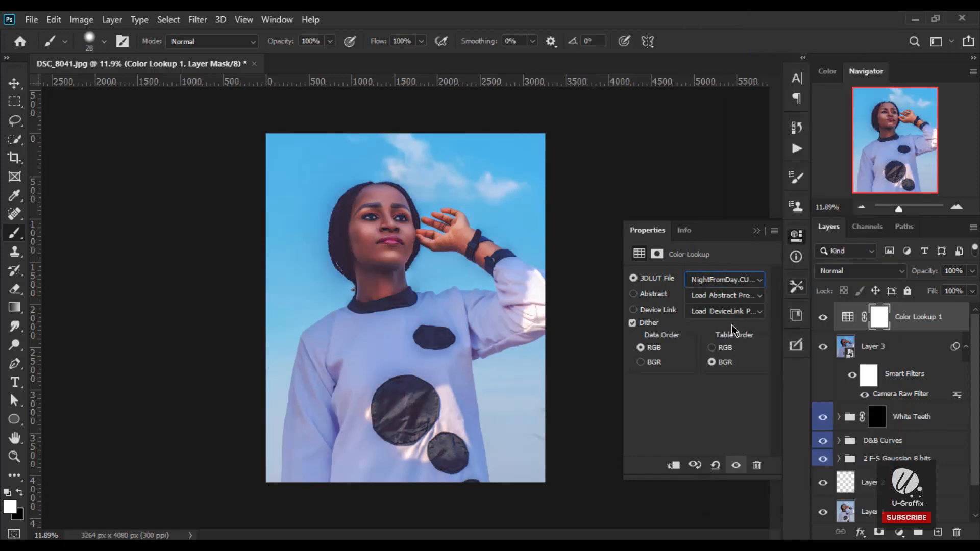
{"action": "key", "text": "Down"}
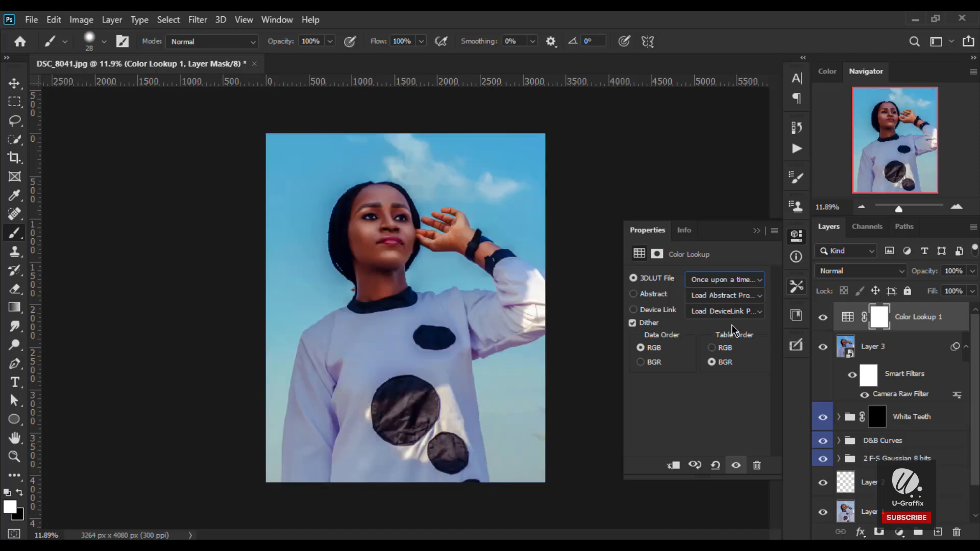
{"action": "key", "text": "Down"}
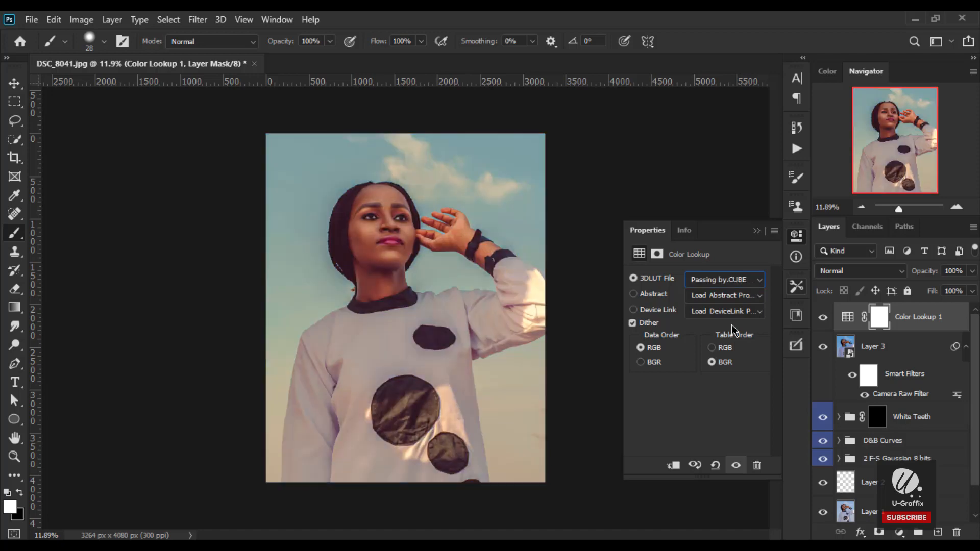
{"action": "key", "text": "Down"}
{"action": "key", "text": "Up"}
- Reduce the Color Lookup layer's opacity to 30% and compare the portrait with that layer hidden and shown
{"action": "left_click", "coordinate": [971, 290]}
{"action": "left_click_drag", "start_coordinate": [972, 290], "coordinate": [926, 292]}
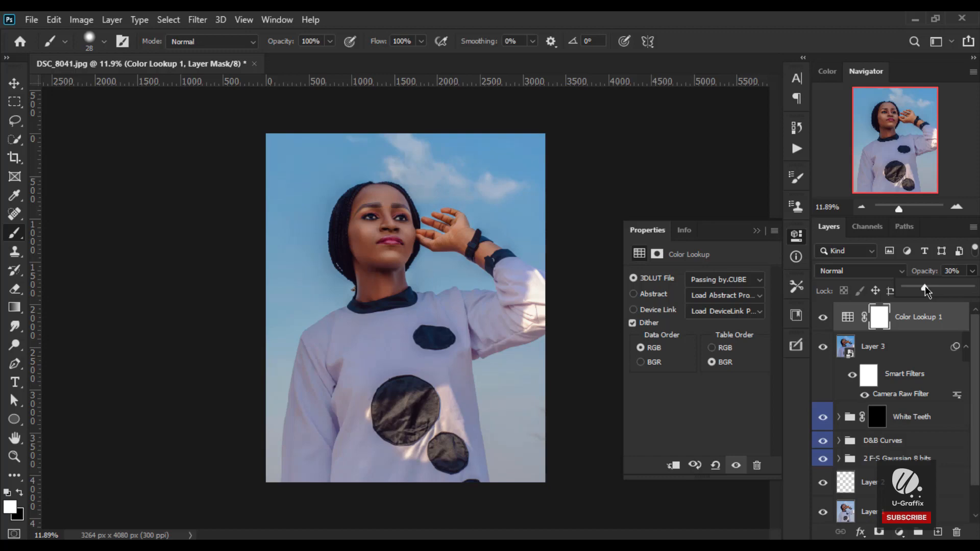
{"action": "left_click", "coordinate": [822, 320]}
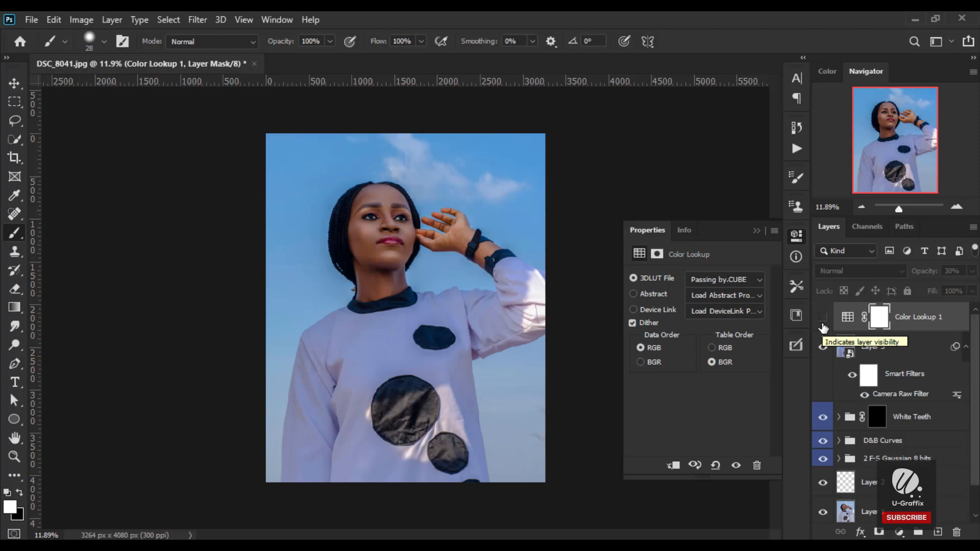
{"action": "left_click", "coordinate": [823, 317]}
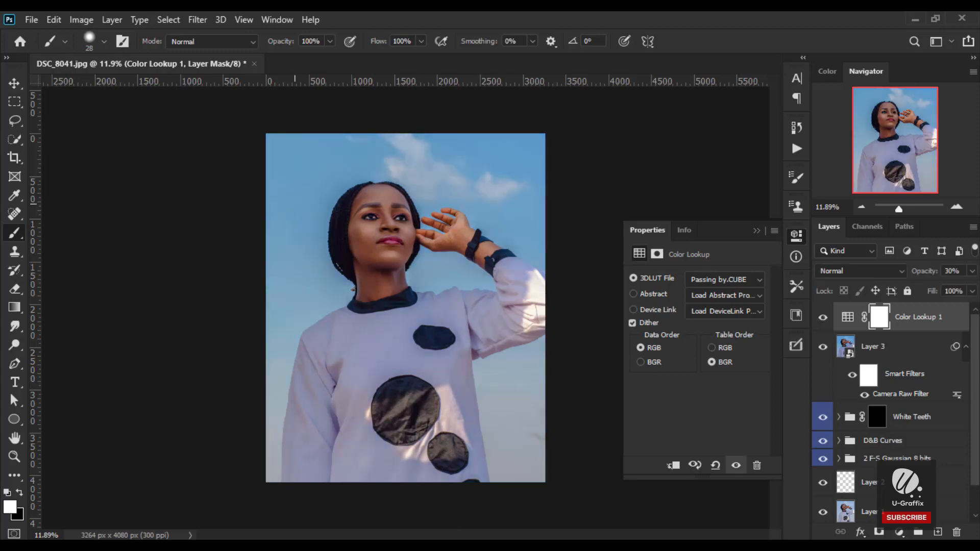
- Compare the whole retouched portrait with the original by showing only the Background layer and restoring all layers
{"action": "scroll", "coordinate": [354, 217], "scroll_direction": "up", "scroll_amount": 1}
{"action": "scroll", "coordinate": [354, 217], "scroll_direction": "up", "scroll_amount": 1}
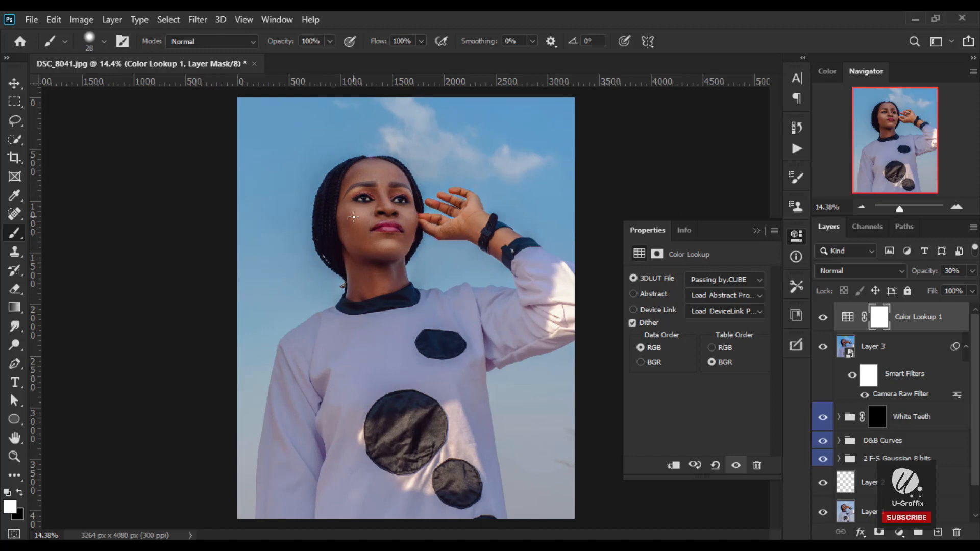
{"action": "key", "text": "v"}
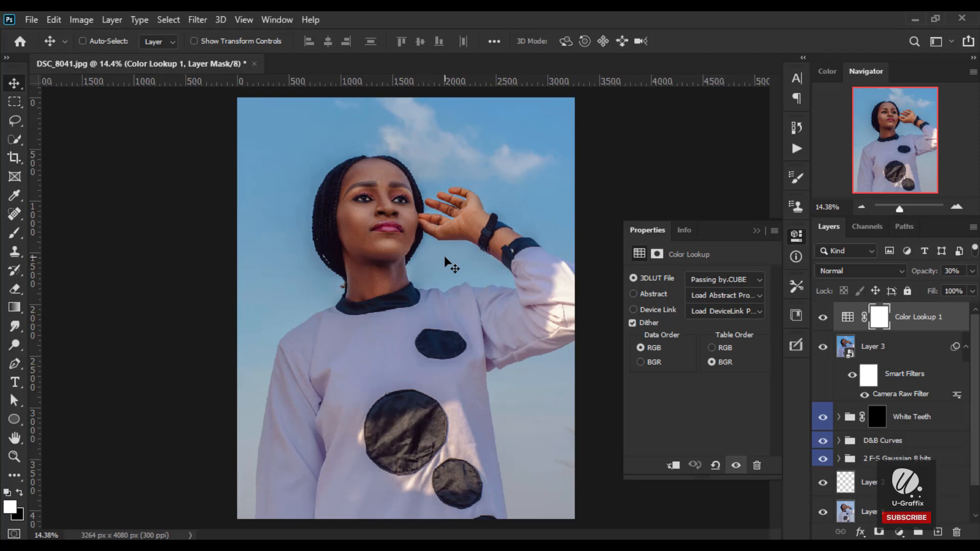
{"action": "scroll", "coordinate": [976, 371], "scroll_direction": "down", "scroll_amount": 1}
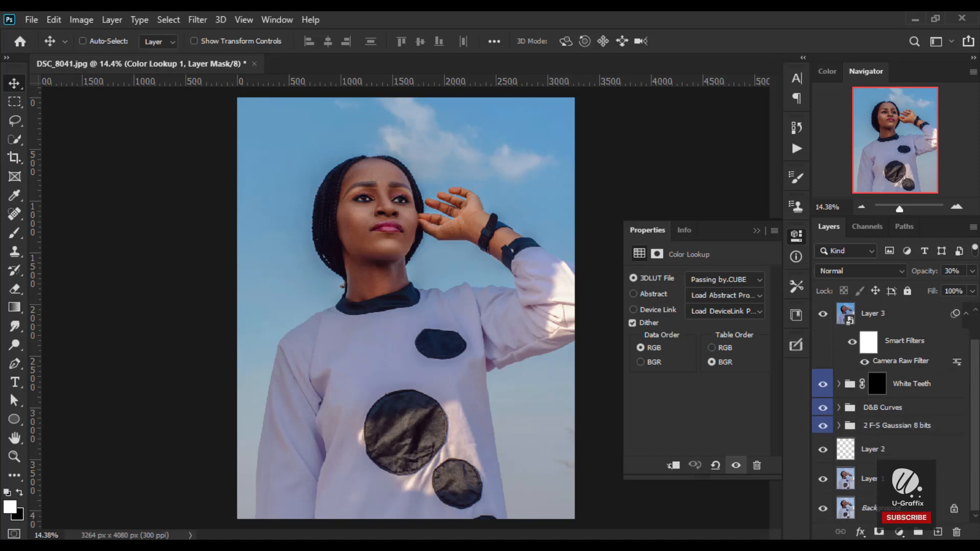
{"action": "left_click", "coordinate": [822, 510], "text": "alt"}
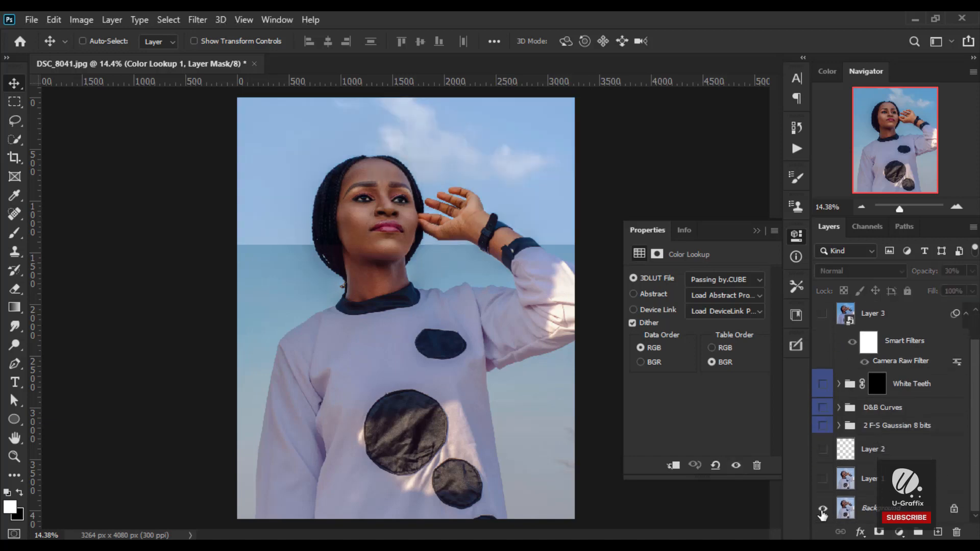
{"action": "left_click", "coordinate": [822, 510], "text": "alt"}
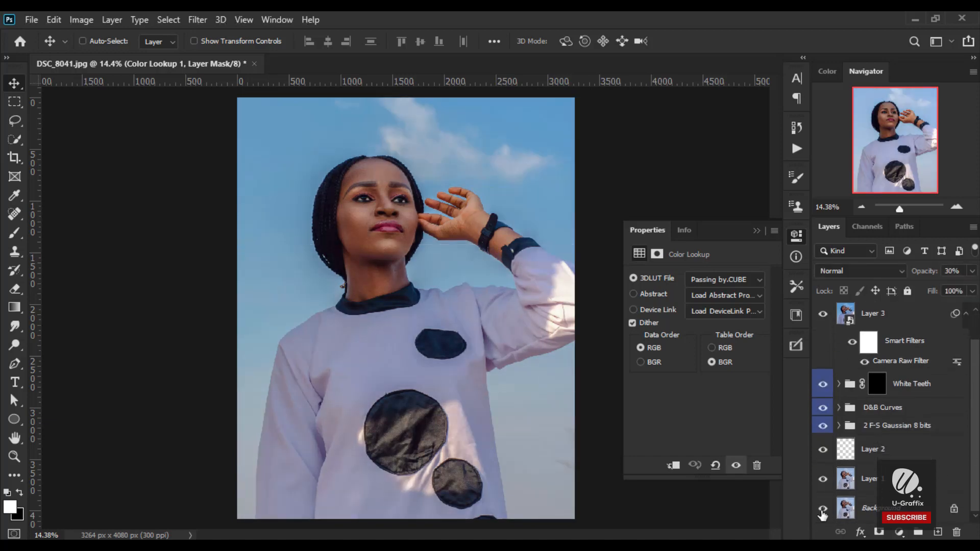
{"action": "left_click", "coordinate": [822, 510], "text": "alt"}
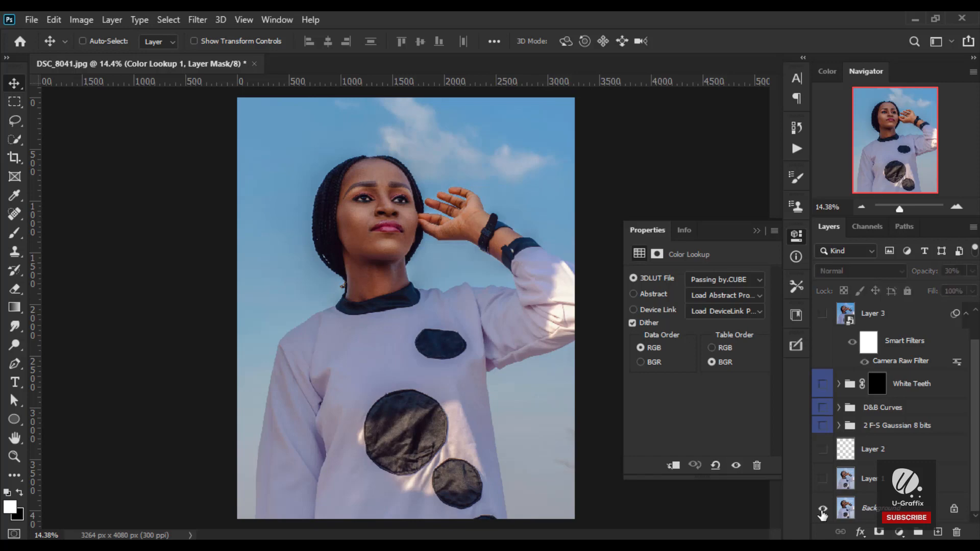
{"action": "left_click", "coordinate": [822, 510], "text": "alt"}
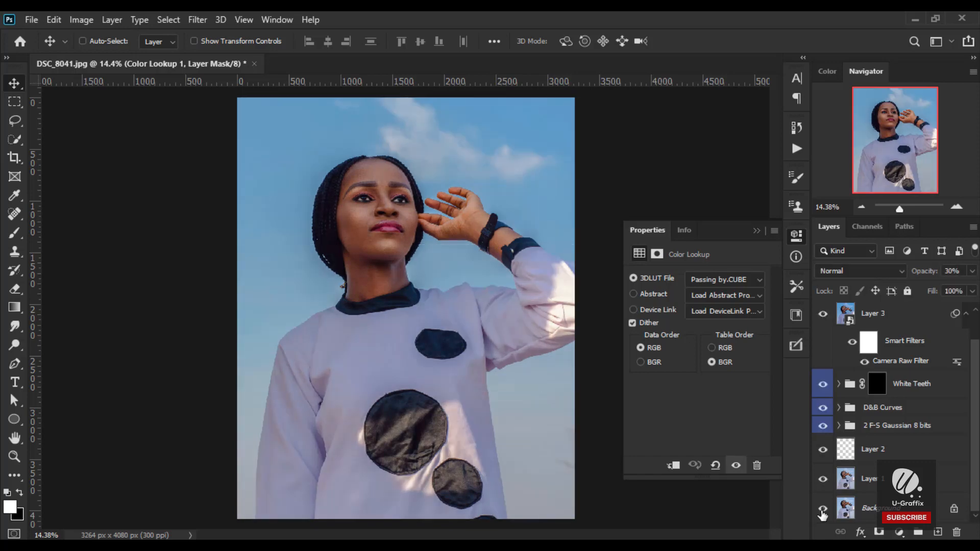
- Compare the face close up between the original Background layer alone and the full retouch with all layers visible
{"action": "scroll", "coordinate": [422, 127], "scroll_direction": "up", "scroll_amount": 3}
{"action": "scroll", "coordinate": [408, 197], "scroll_direction": "up", "scroll_amount": 1}
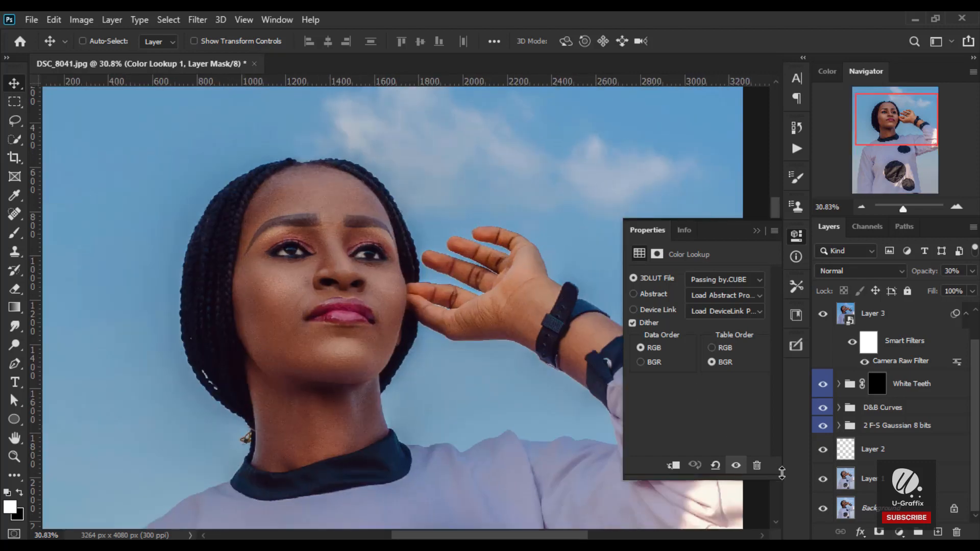
{"action": "left_click", "coordinate": [822, 510], "text": "alt"}
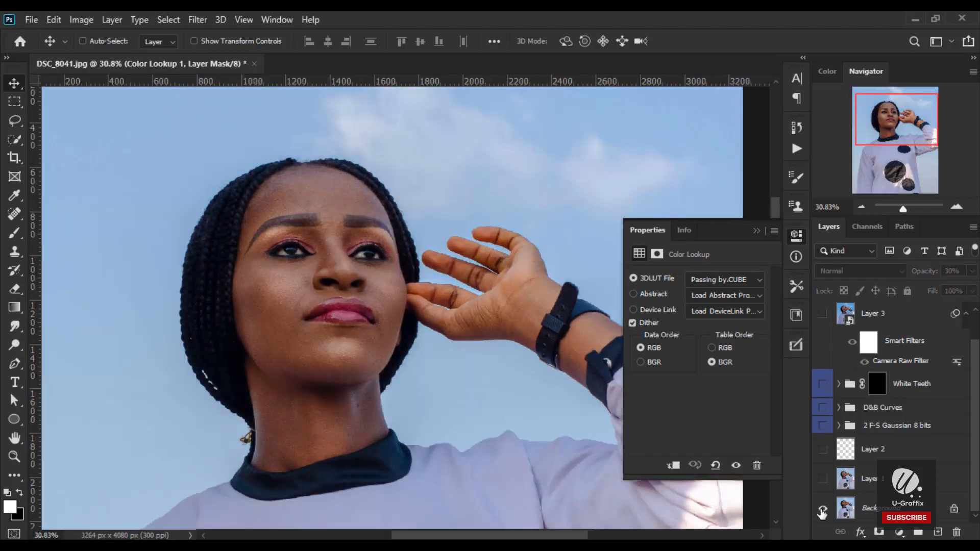
{"action": "left_click", "coordinate": [822, 510], "text": "alt"}
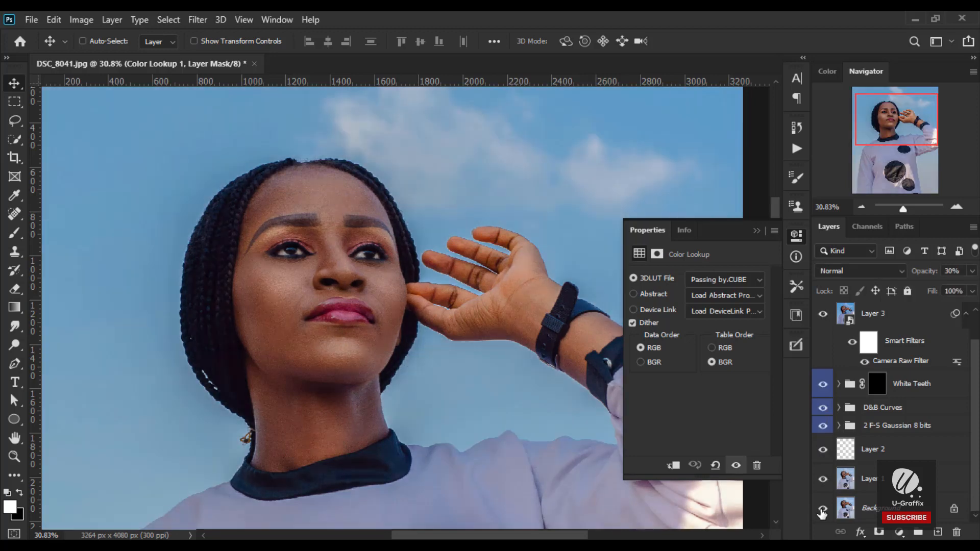
{"action": "left_click", "coordinate": [822, 510], "text": "alt"}
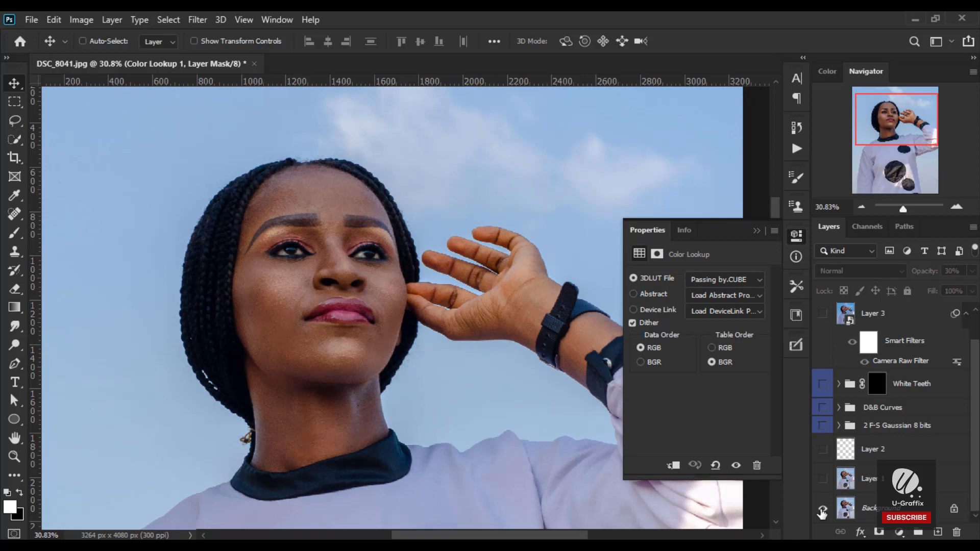
{"action": "left_click", "coordinate": [822, 510], "text": "alt"}
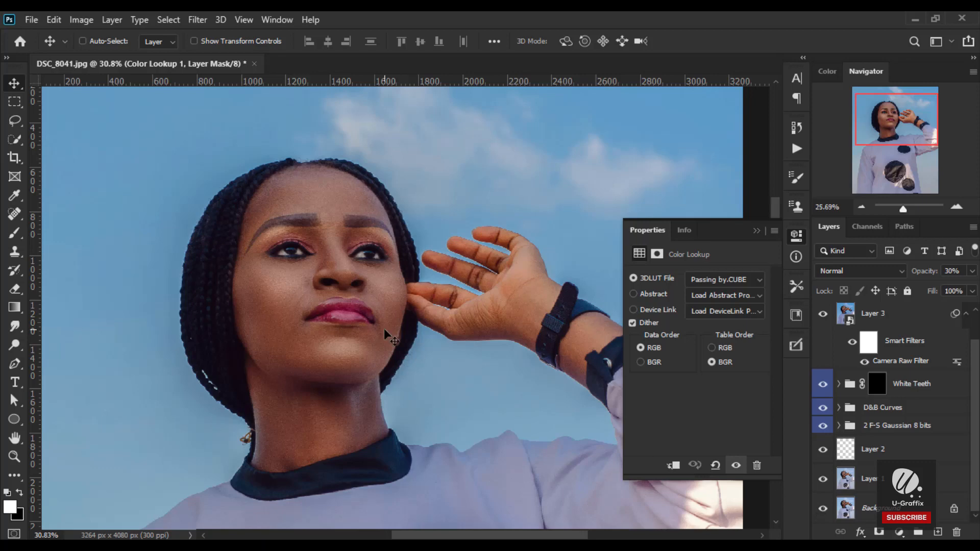
{"action": "scroll", "coordinate": [384, 329], "scroll_direction": "down", "scroll_amount": 5}
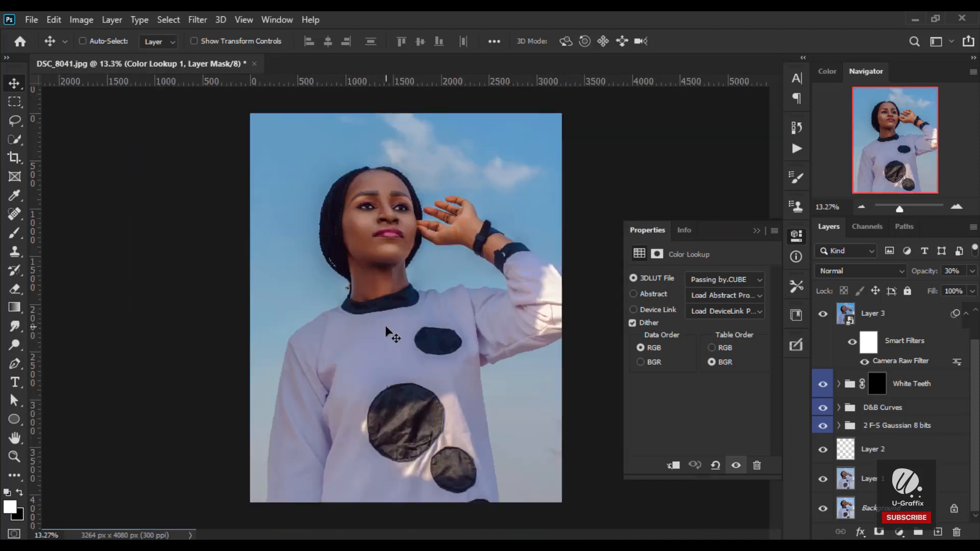
{"action": "scroll", "coordinate": [387, 331], "scroll_direction": "up", "scroll_amount": 1}
{"action": "scroll", "coordinate": [386, 330], "scroll_direction": "down", "scroll_amount": 1}
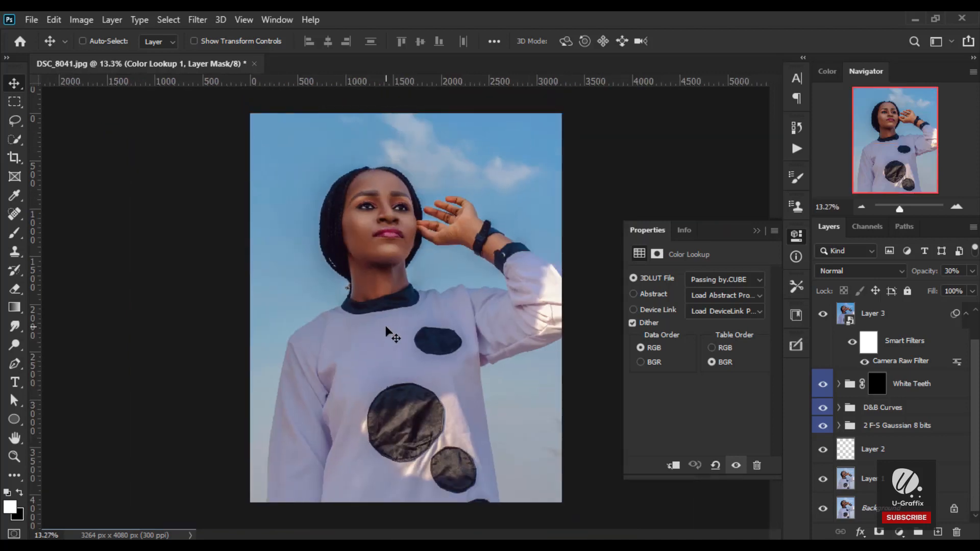